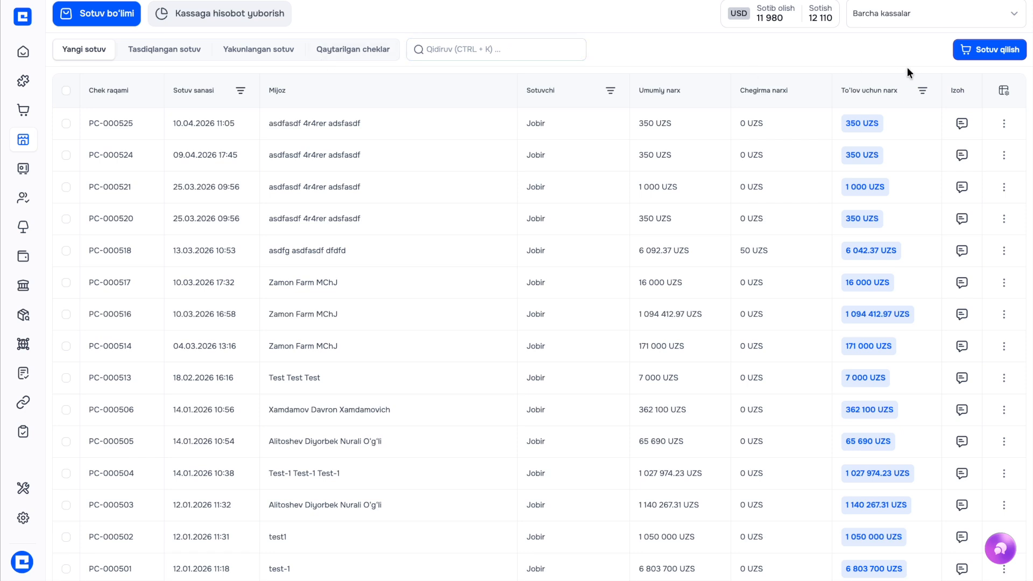
Filter the sales list to the Navbahor cash register, reselecting it to keep it
{"action": "left_click", "coordinate": [915, 22]}
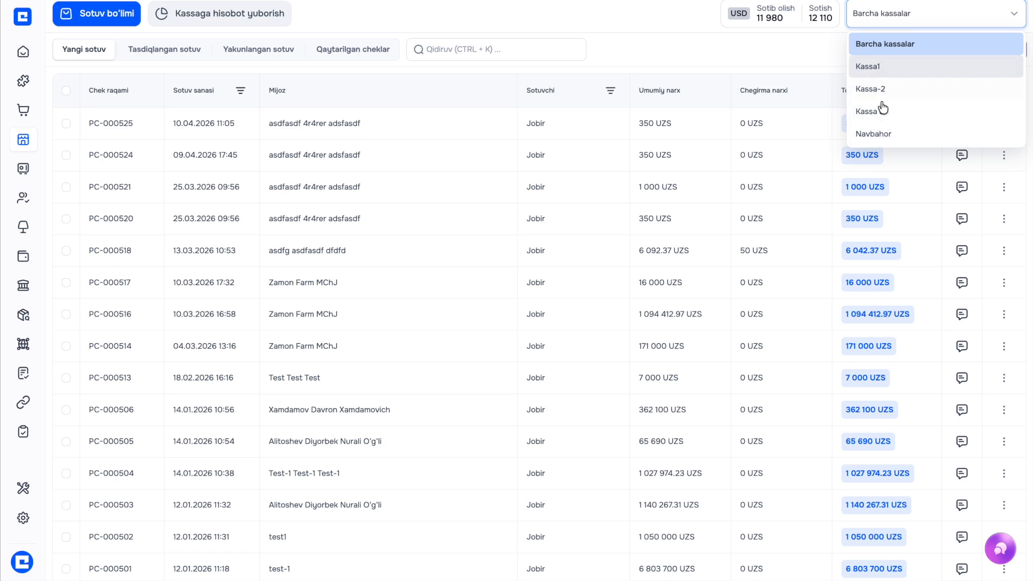
{"action": "left_click", "coordinate": [880, 138]}
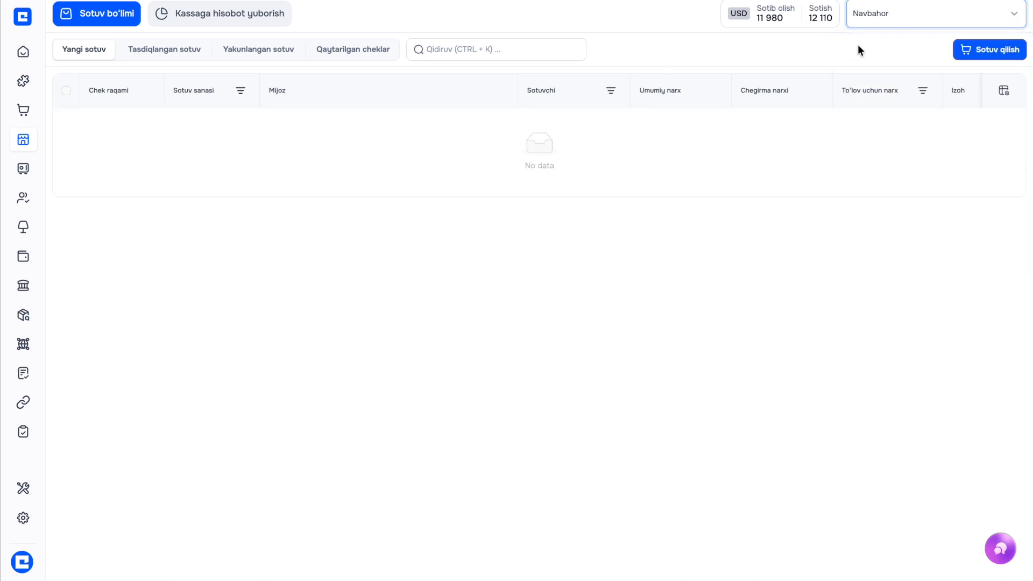
{"action": "left_click", "coordinate": [915, 19]}
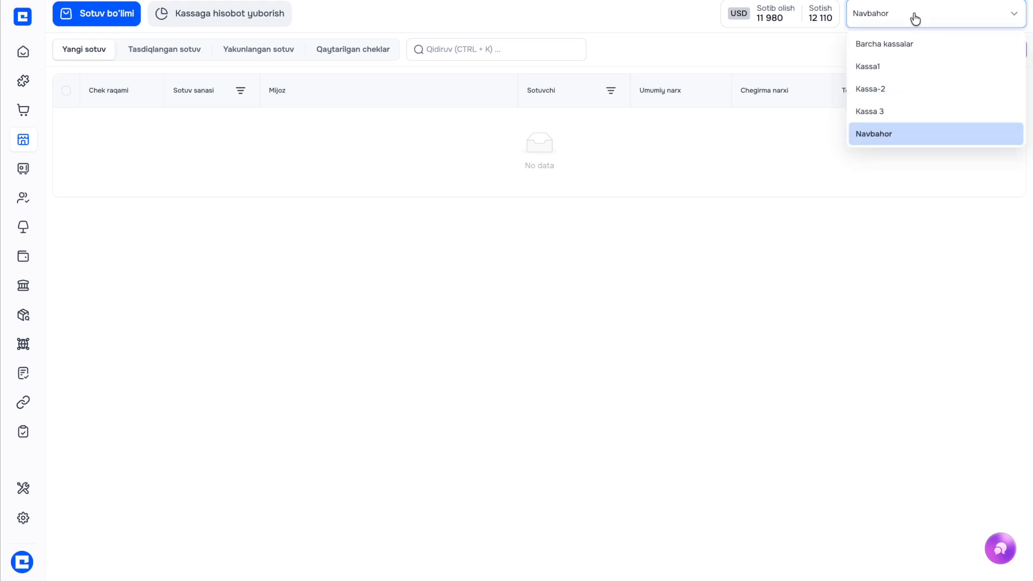
{"action": "left_click", "coordinate": [878, 139]}
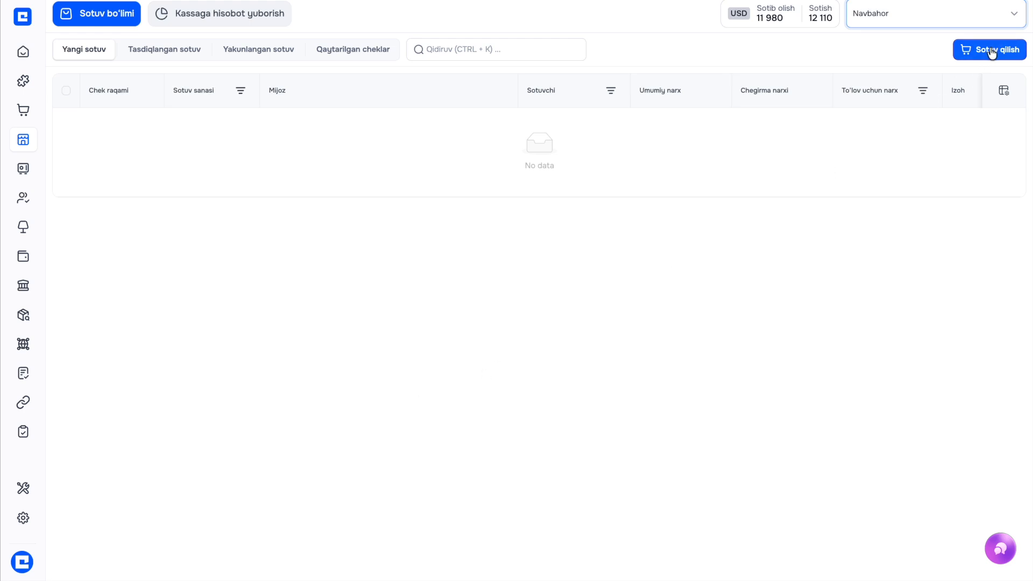
Start a new sale and add Mix 3lik from the raw-material results for 'mix'
{"action": "left_click", "coordinate": [962, 49]}
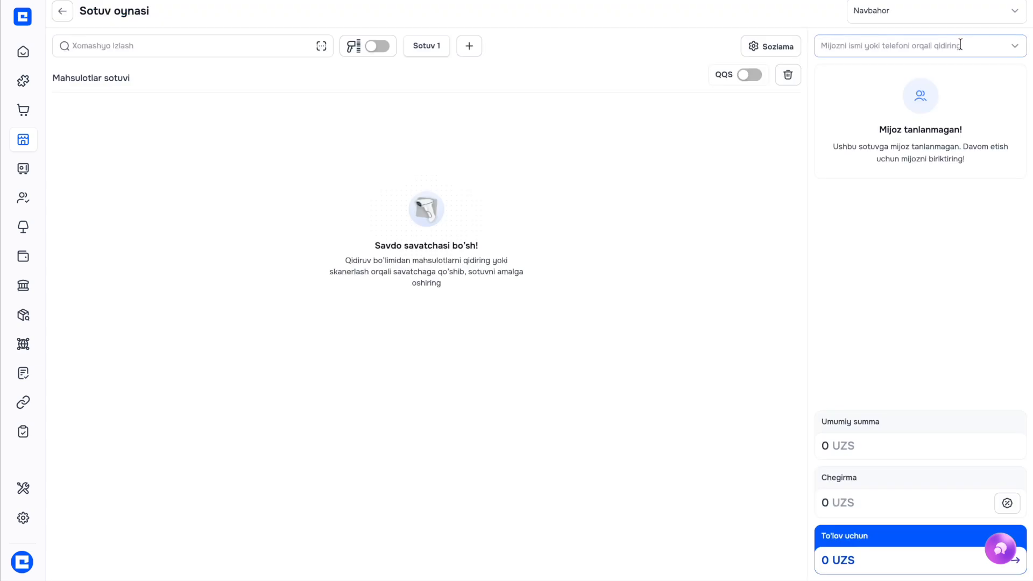
{"action": "left_click", "coordinate": [173, 46]}
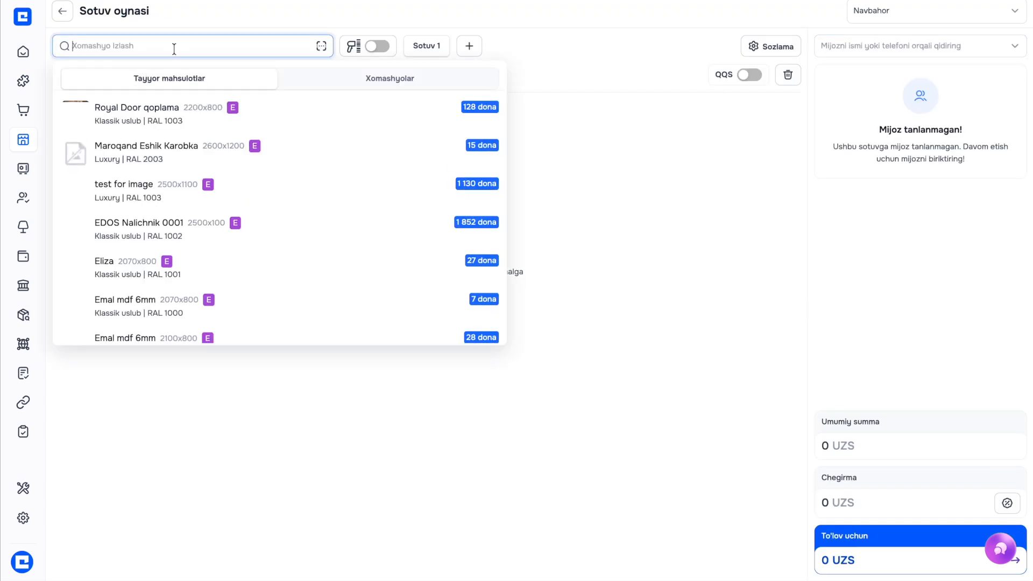
{"action": "type", "text": "mix"}
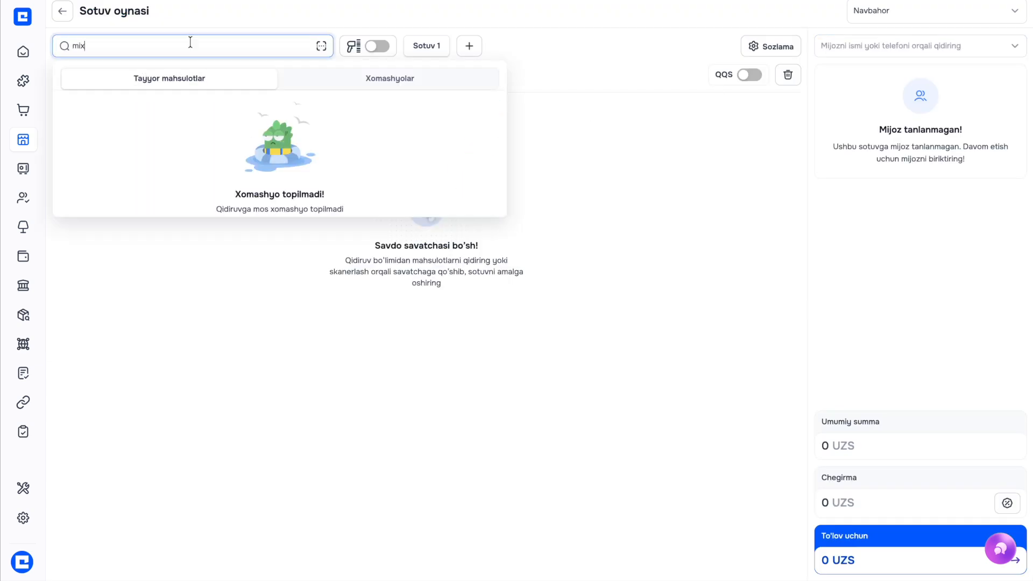
{"action": "left_click", "coordinate": [325, 79]}
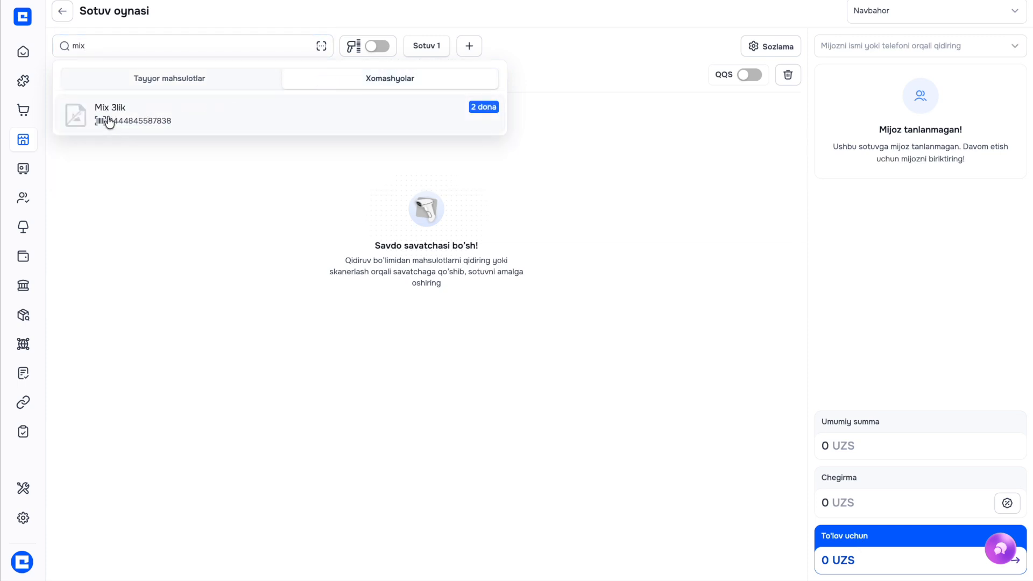
{"action": "left_click", "coordinate": [310, 119]}
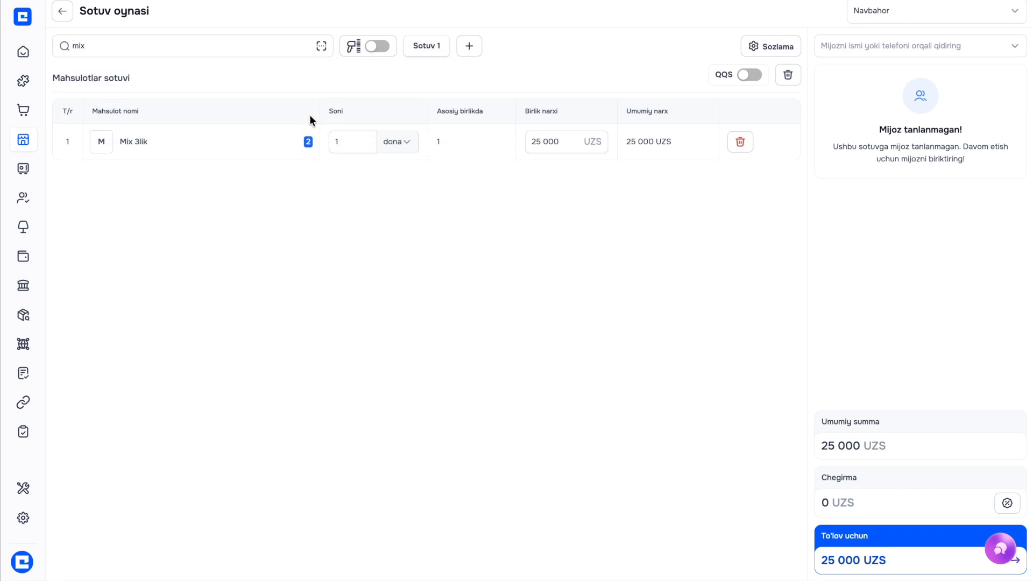
Set Mix 3lik's unit price to 30000, assign customer "PULVER" MCHJ XK, and proceed to payment
{"action": "left_click", "coordinate": [345, 141]}
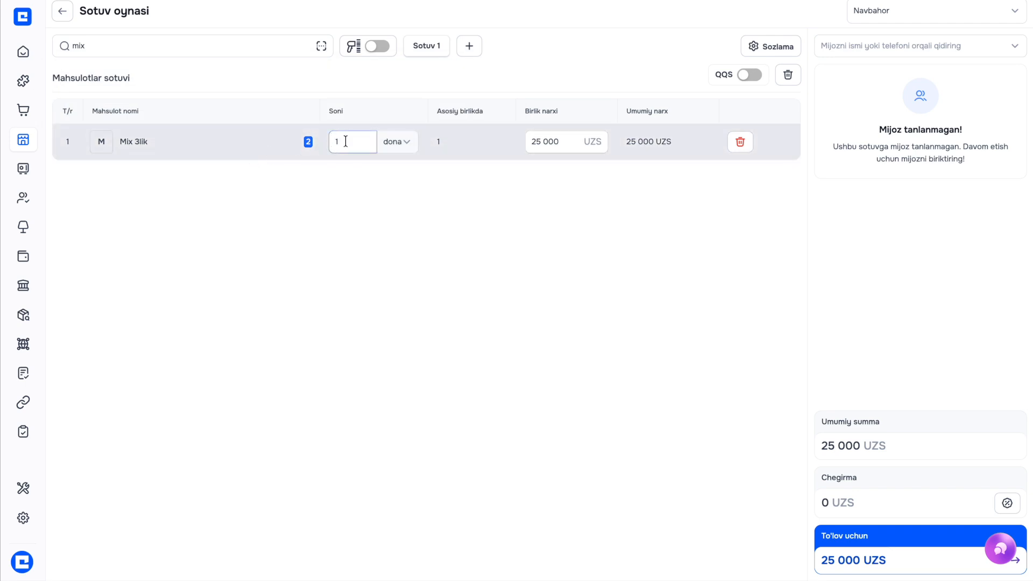
{"action": "left_click", "coordinate": [548, 145]}
{"action": "left_click_drag", "start_coordinate": [570, 145], "coordinate": [502, 141]}
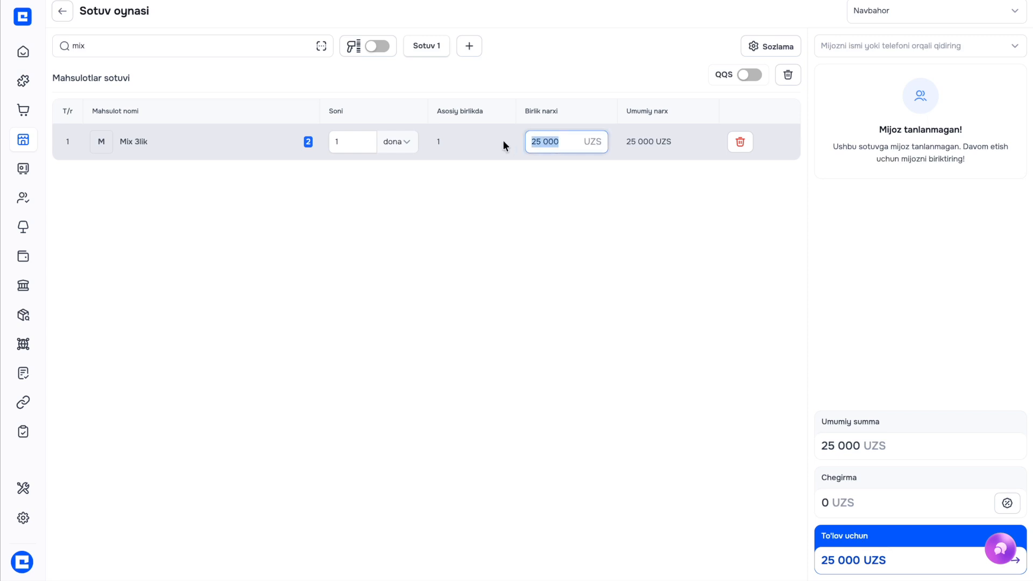
{"action": "type", "text": "30000"}
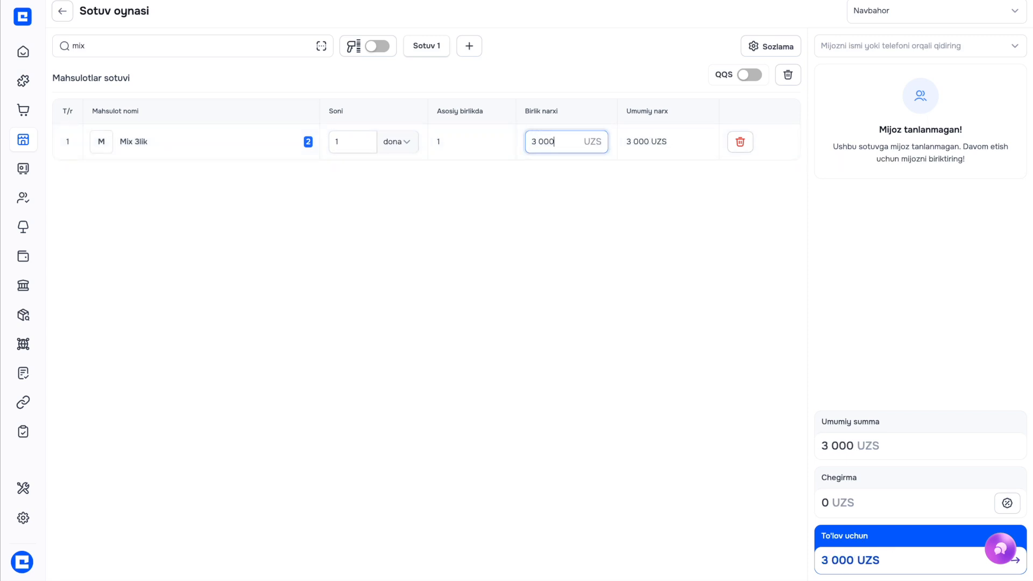
{"action": "left_click", "coordinate": [879, 45]}
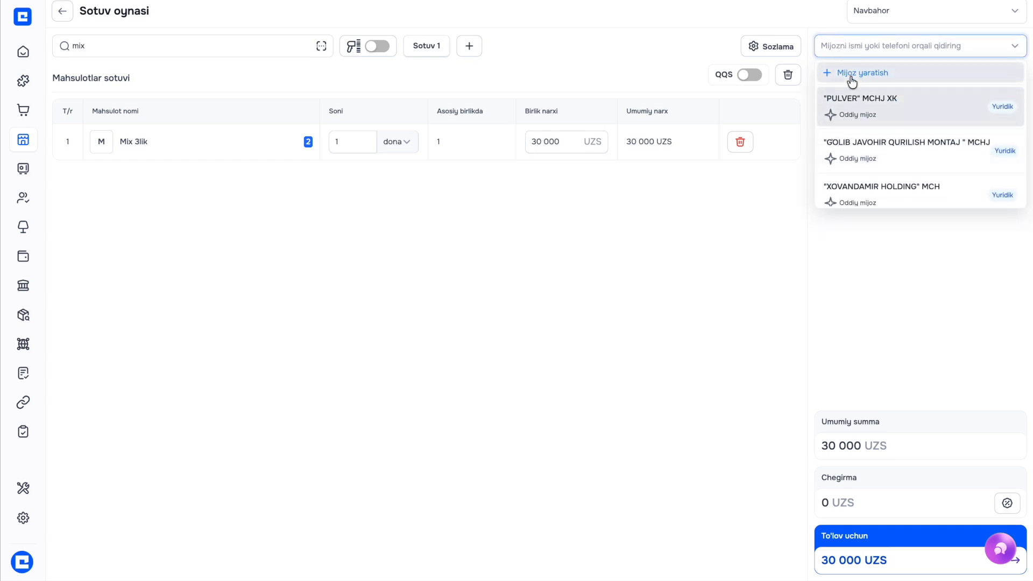
{"action": "left_click", "coordinate": [872, 105]}
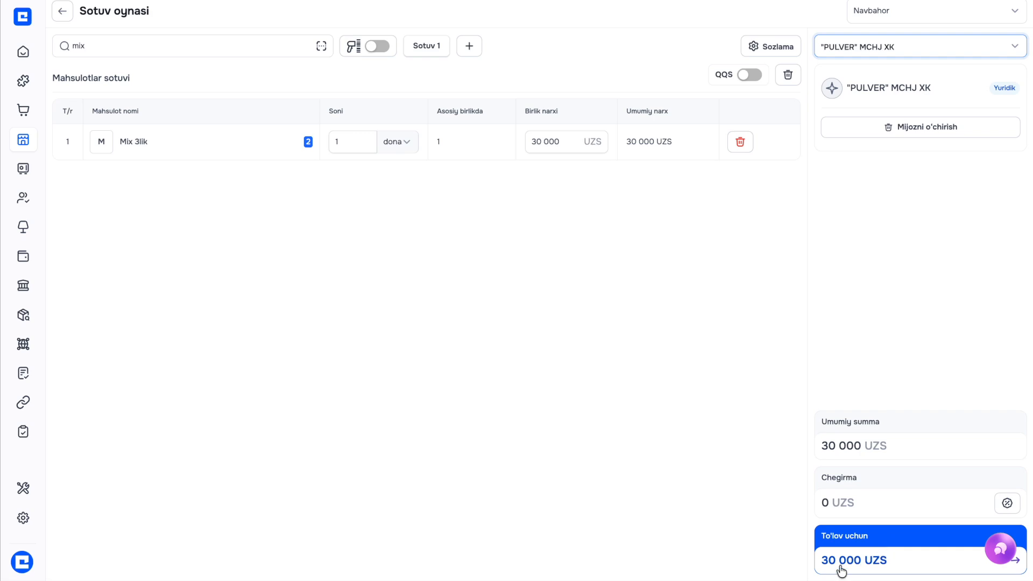
{"action": "left_click", "coordinate": [889, 566]}
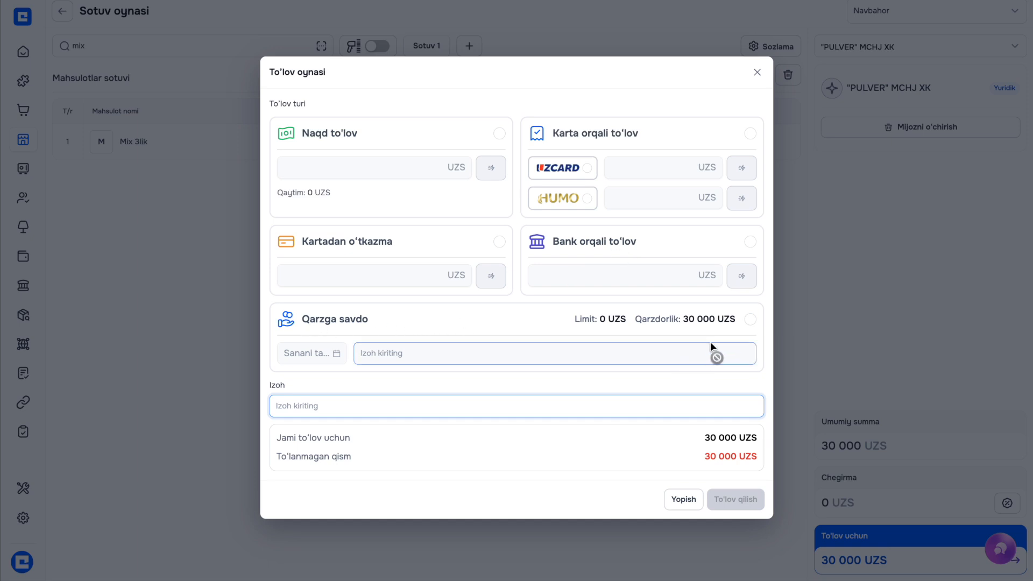
Choose cash payment, trying 3 000 cash with 27 000 on credit, then drop the credit
{"action": "left_click", "coordinate": [402, 167]}
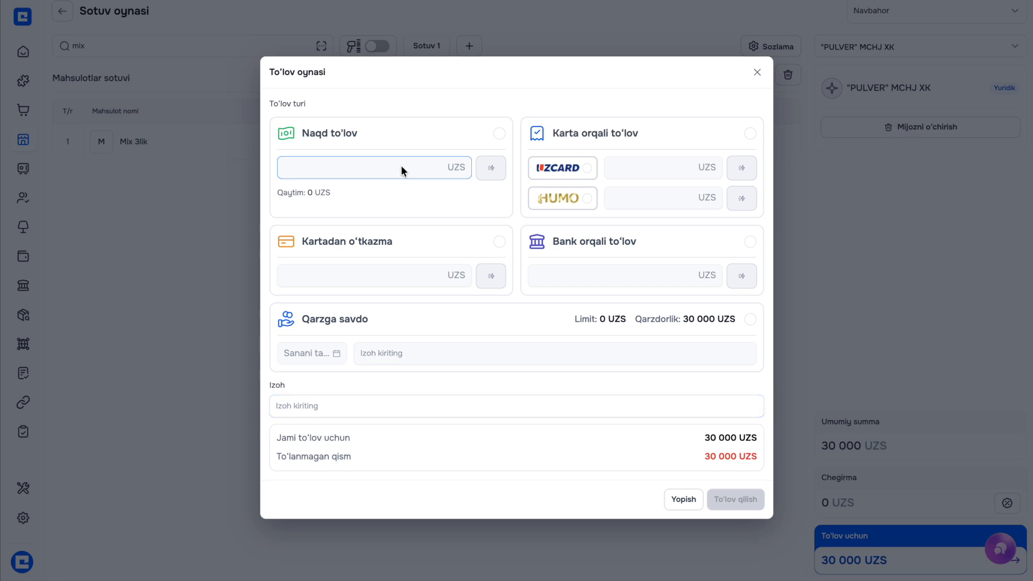
{"action": "left_click", "coordinate": [500, 133]}
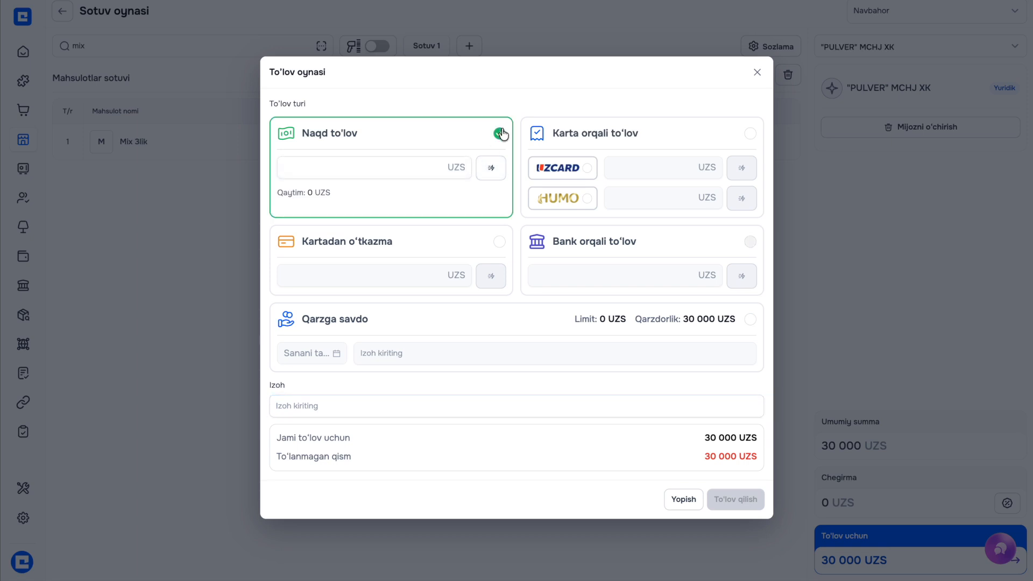
{"action": "left_click", "coordinate": [491, 168]}
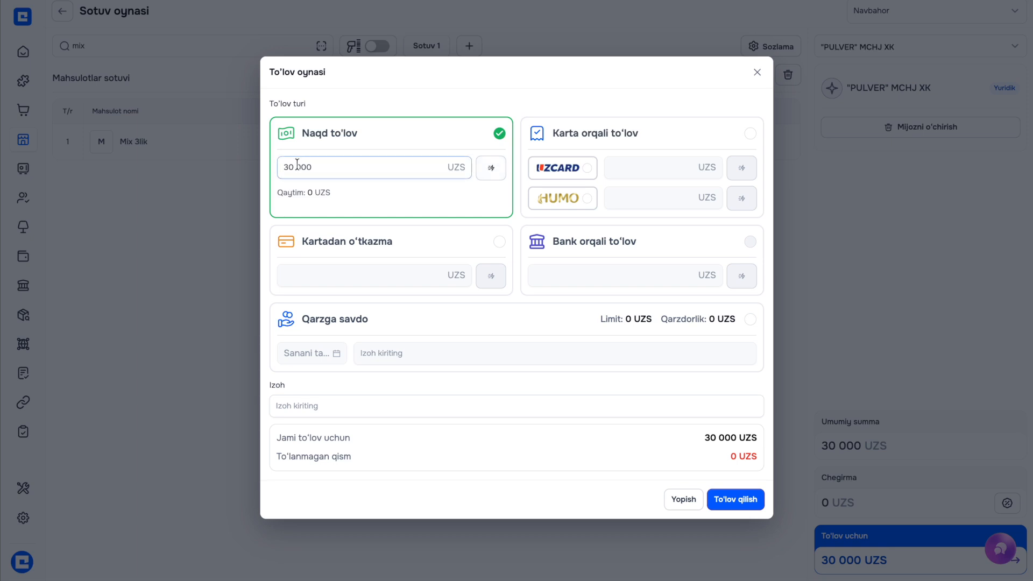
{"action": "left_click", "coordinate": [281, 173]}
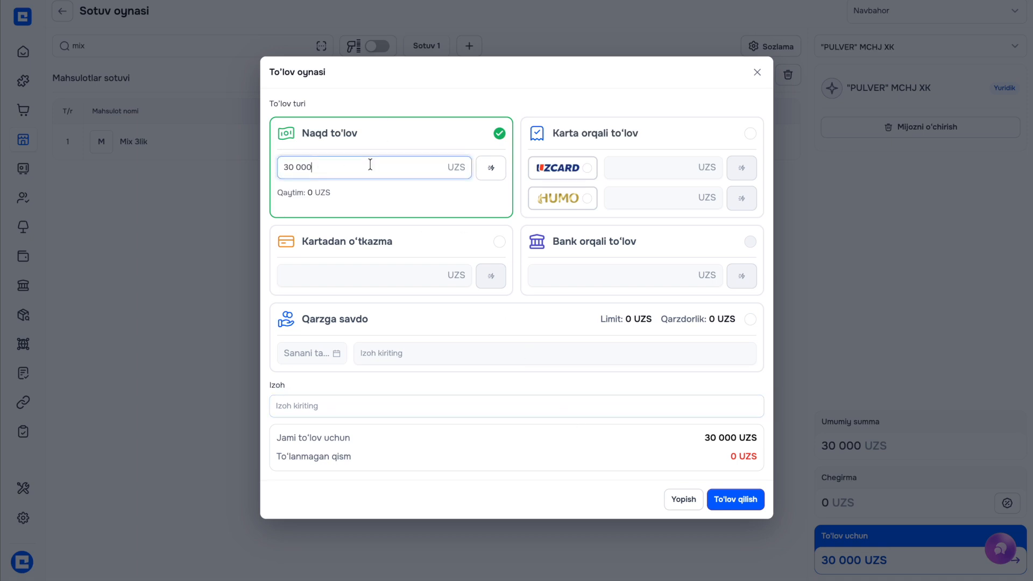
{"action": "key", "text": "BackSpace"}
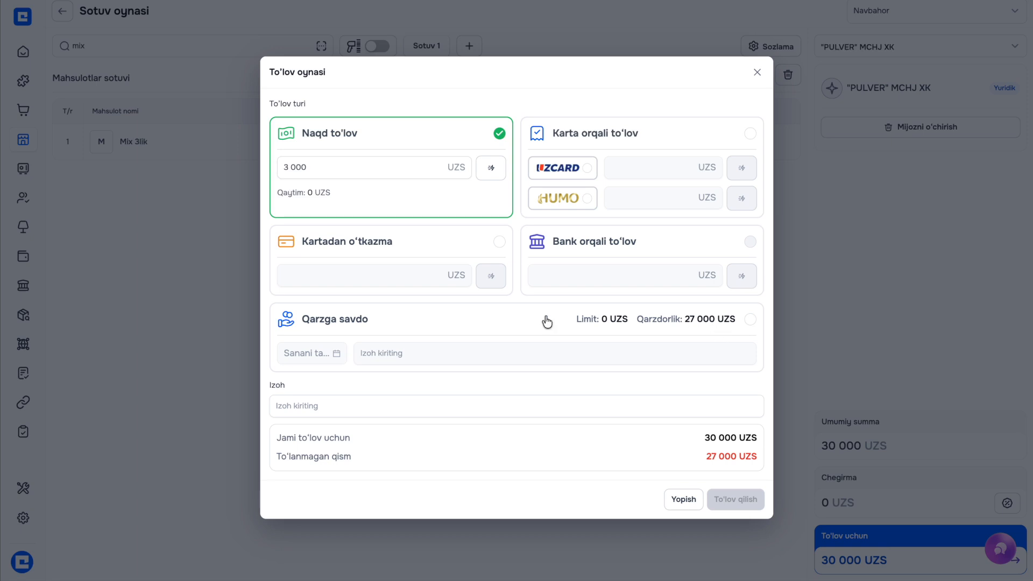
{"action": "left_click", "coordinate": [751, 319]}
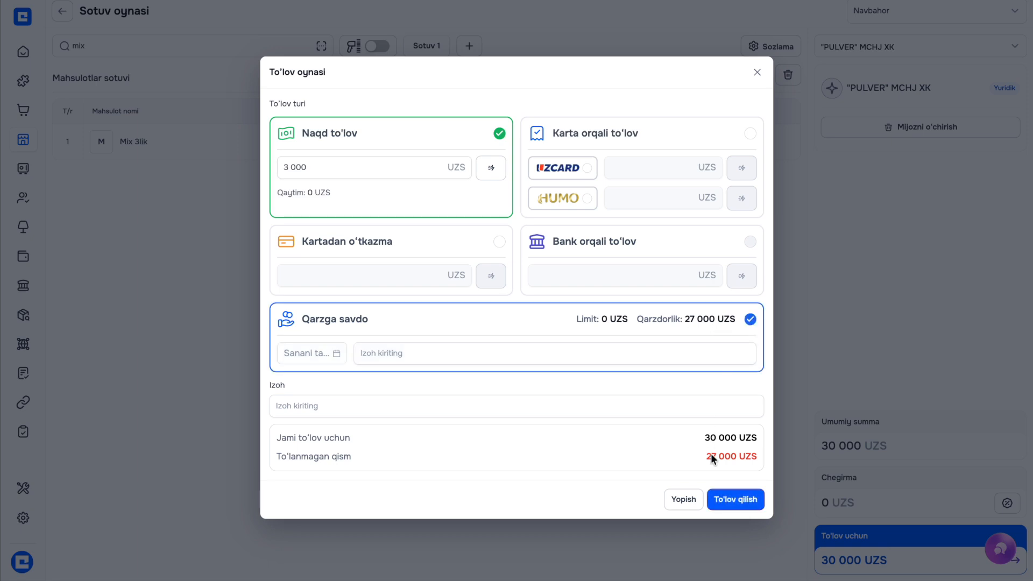
{"action": "left_click", "coordinate": [750, 319]}
Pay the full 30 000 UZS in cash, complete the sale and return to the sales list
{"action": "left_click", "coordinate": [492, 170]}
{"action": "left_click", "coordinate": [487, 171]}
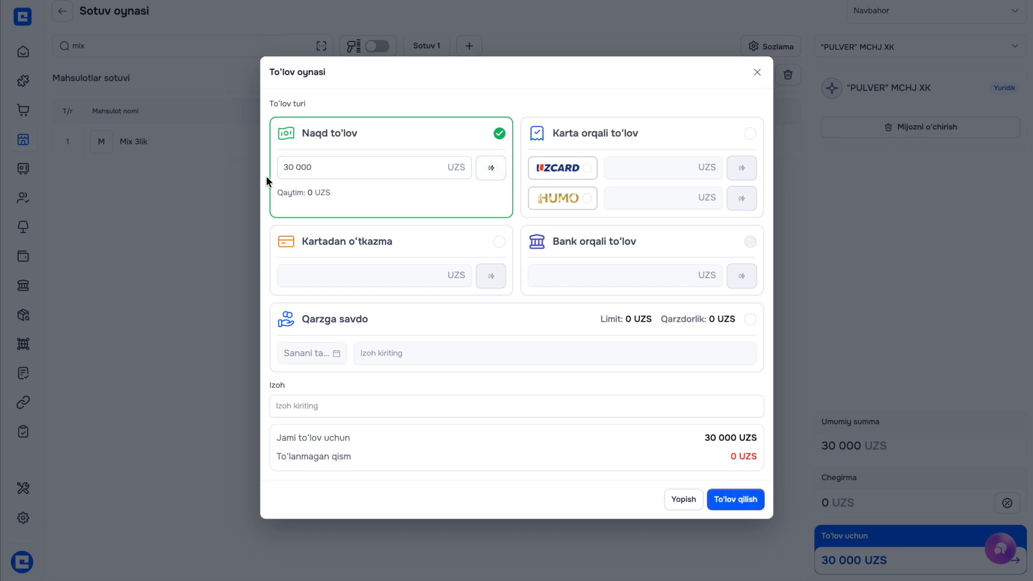
{"action": "left_click", "coordinate": [722, 500]}
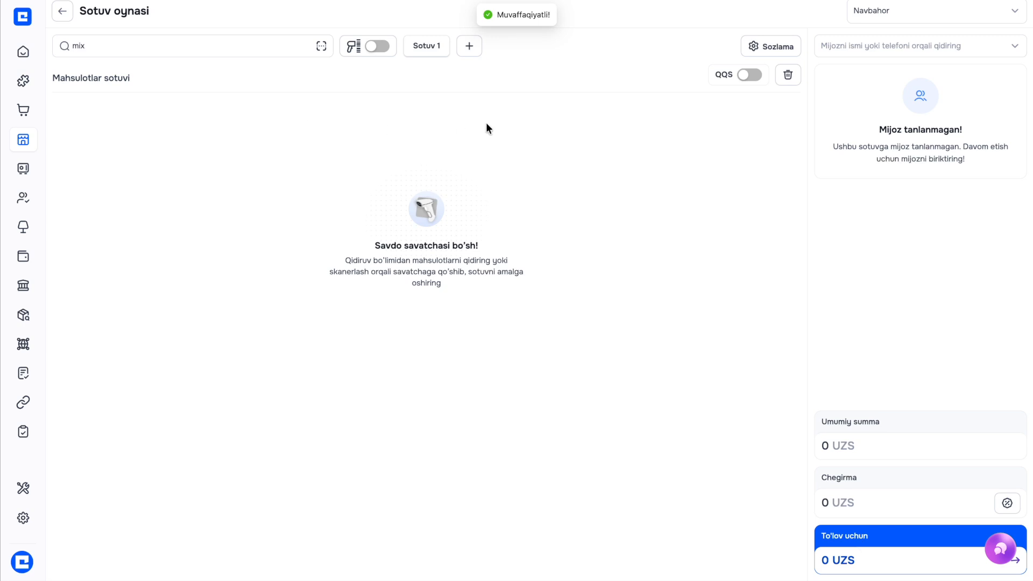
{"action": "left_click", "coordinate": [63, 11]}
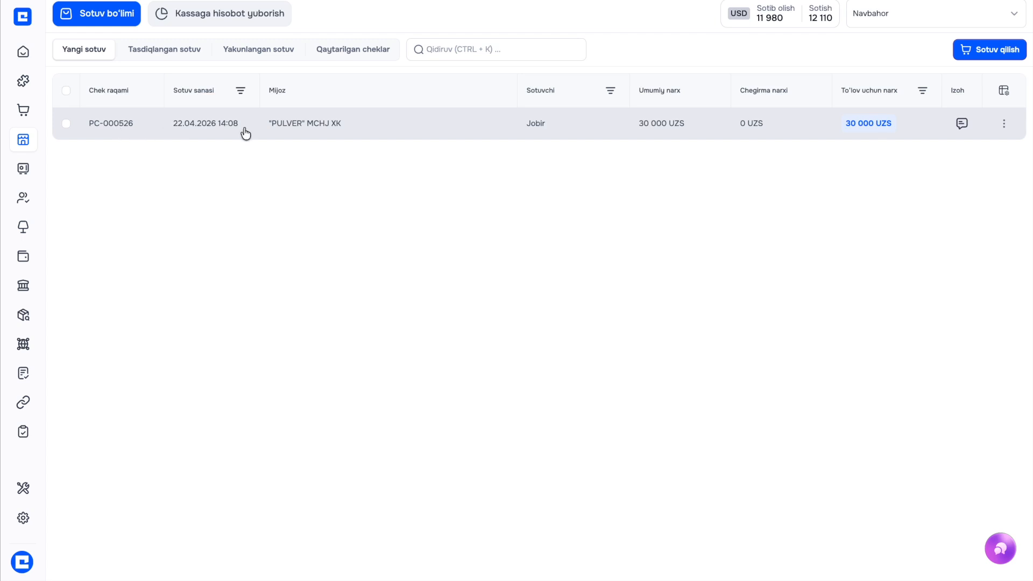
Open sale PC-000526, confirm its receipt, and switch to the confirmed sales
{"action": "left_click", "coordinate": [797, 132]}
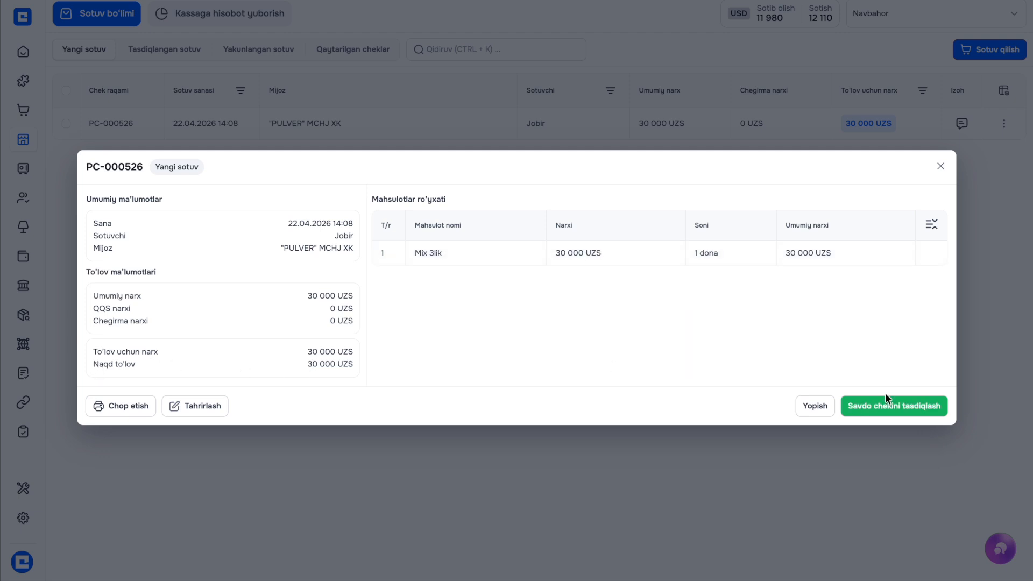
{"action": "left_click", "coordinate": [881, 407]}
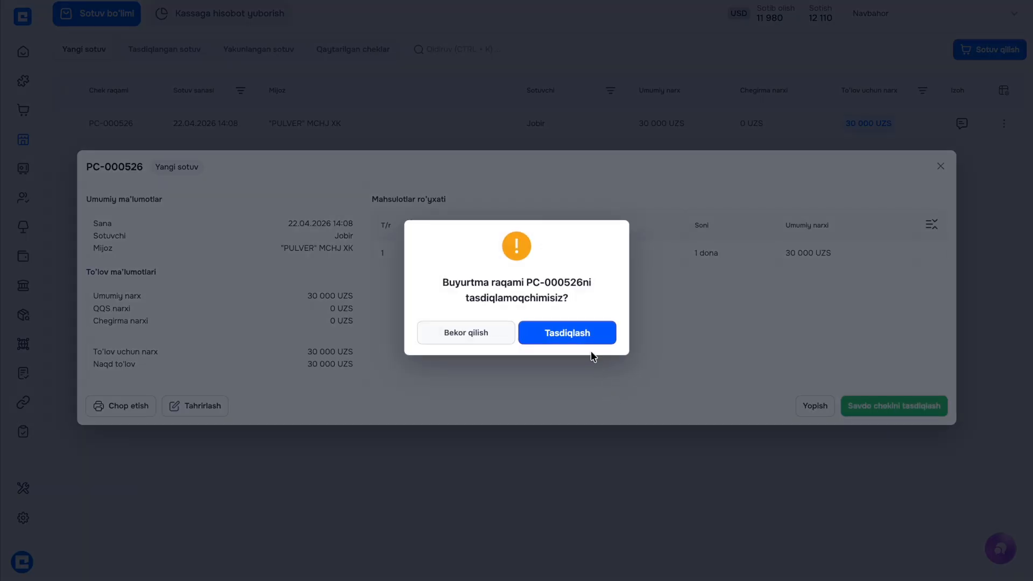
{"action": "left_click", "coordinate": [567, 333]}
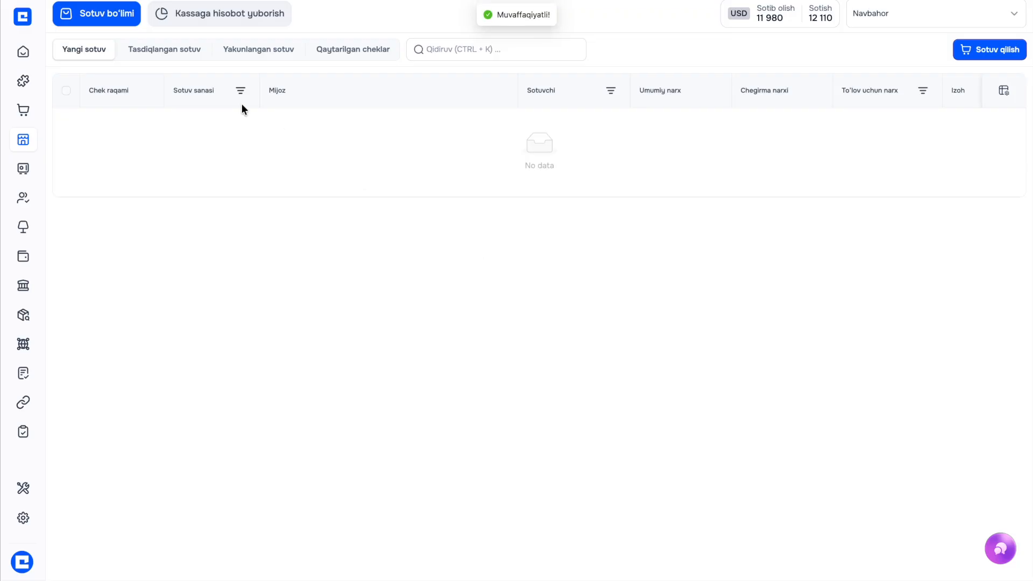
{"action": "left_click", "coordinate": [171, 54]}
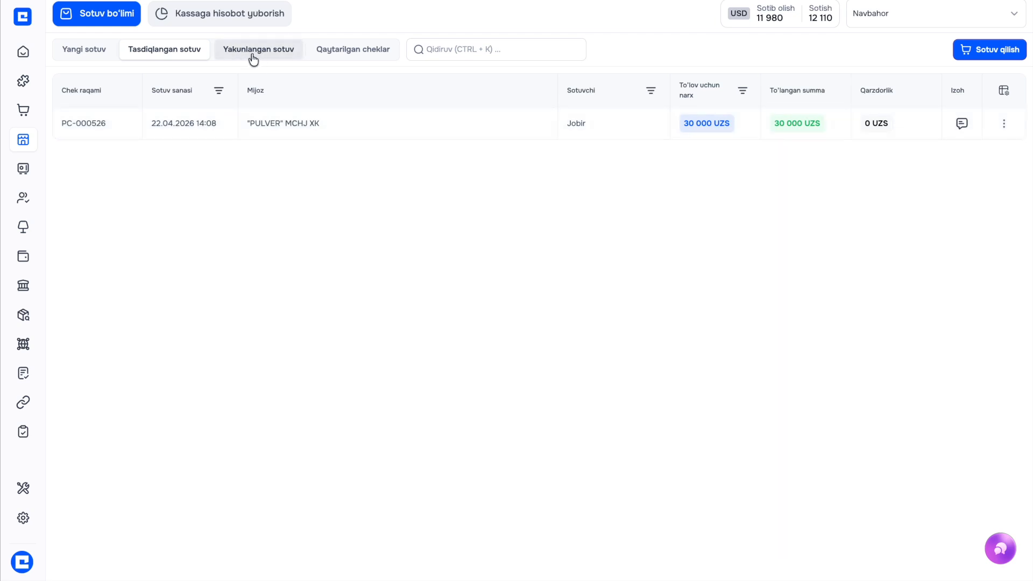
{"action": "left_click", "coordinate": [339, 128]}
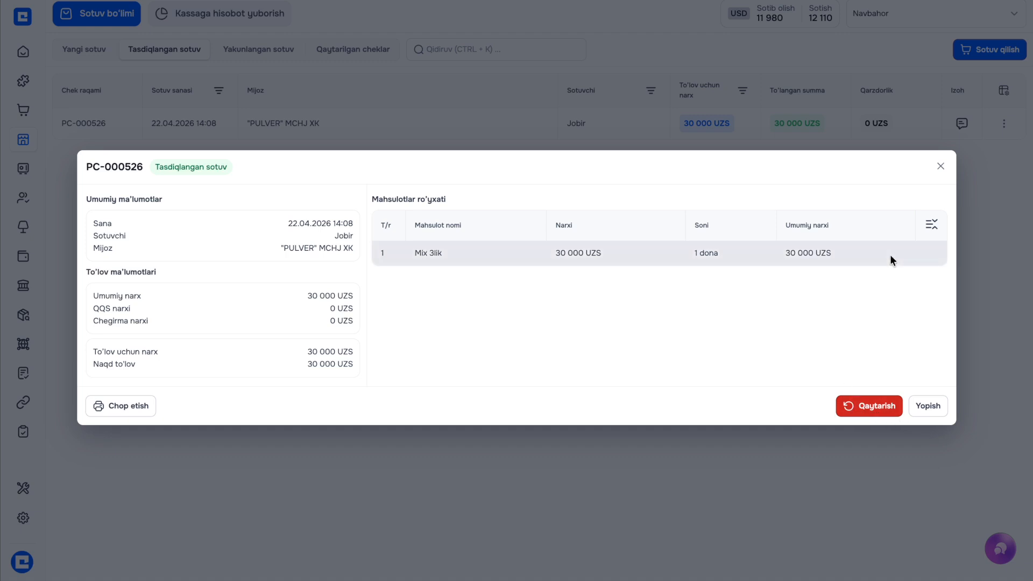
{"action": "left_click", "coordinate": [940, 167]}
{"action": "left_click", "coordinate": [350, 50]}
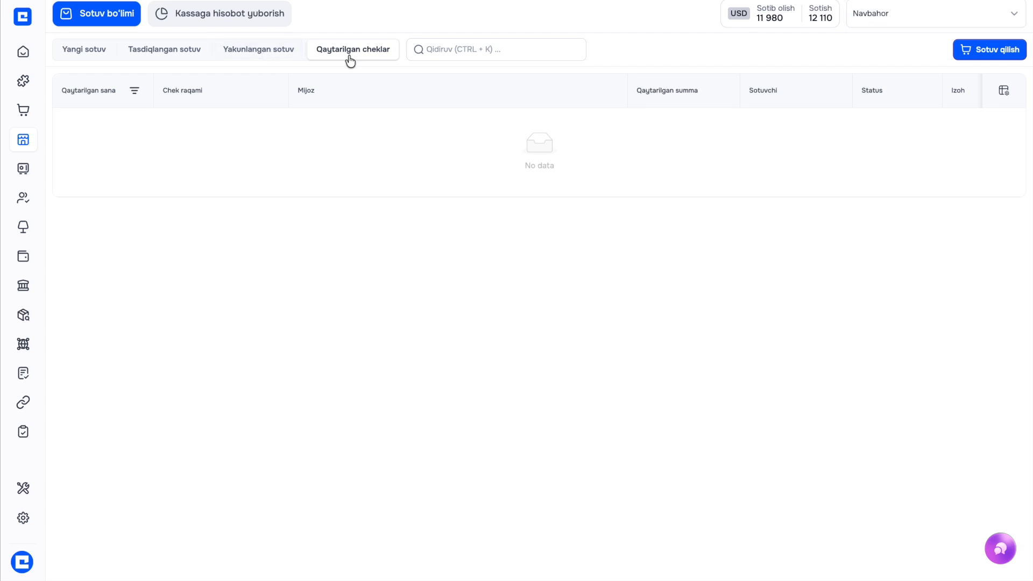
{"action": "left_click", "coordinate": [170, 58]}
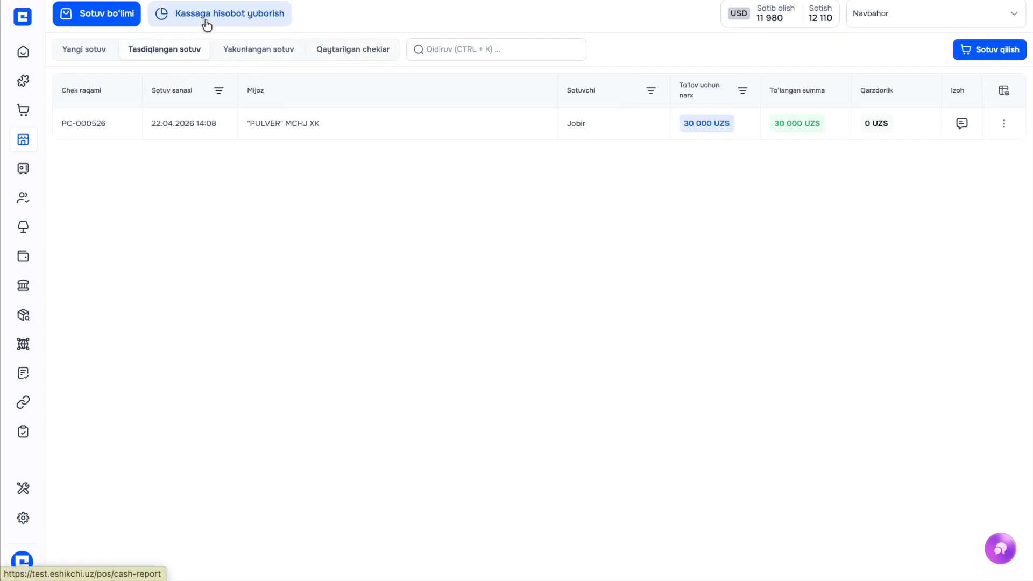
Look over the register's cash report and the reports sent to the cash desk
{"action": "left_click", "coordinate": [204, 24]}
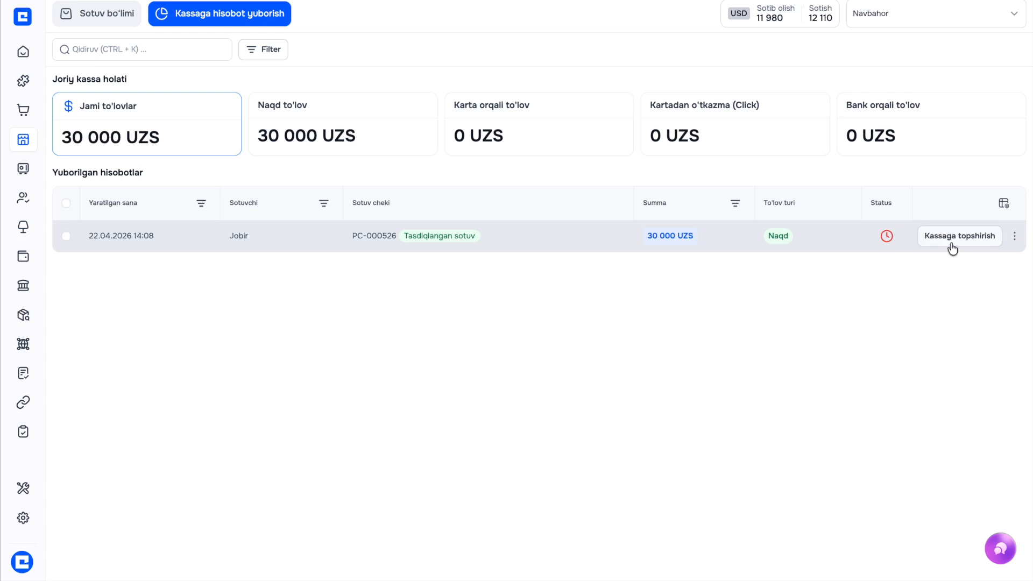
{"action": "mouse_move", "coordinate": [48, 240]}
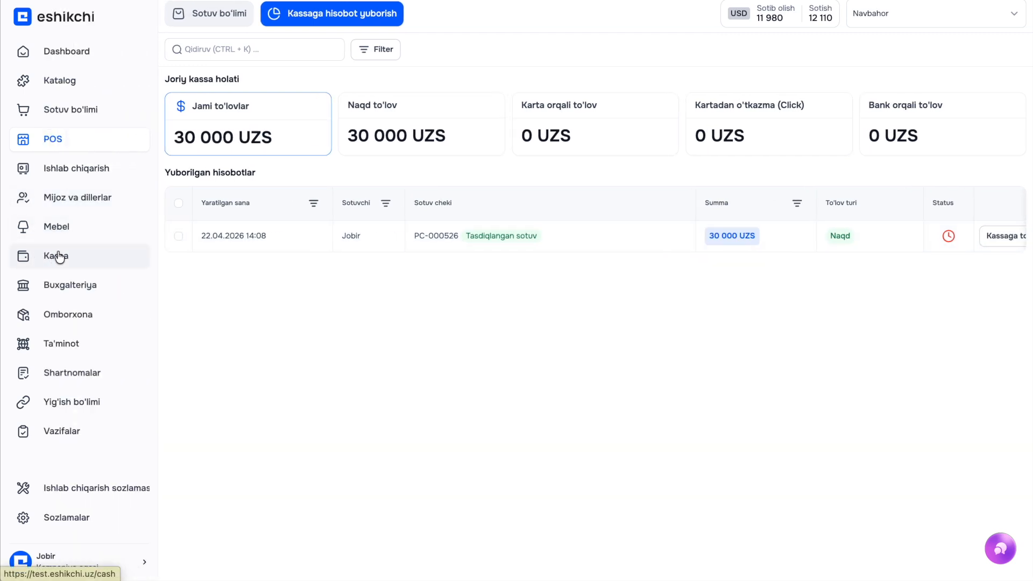
{"action": "left_click", "coordinate": [57, 261]}
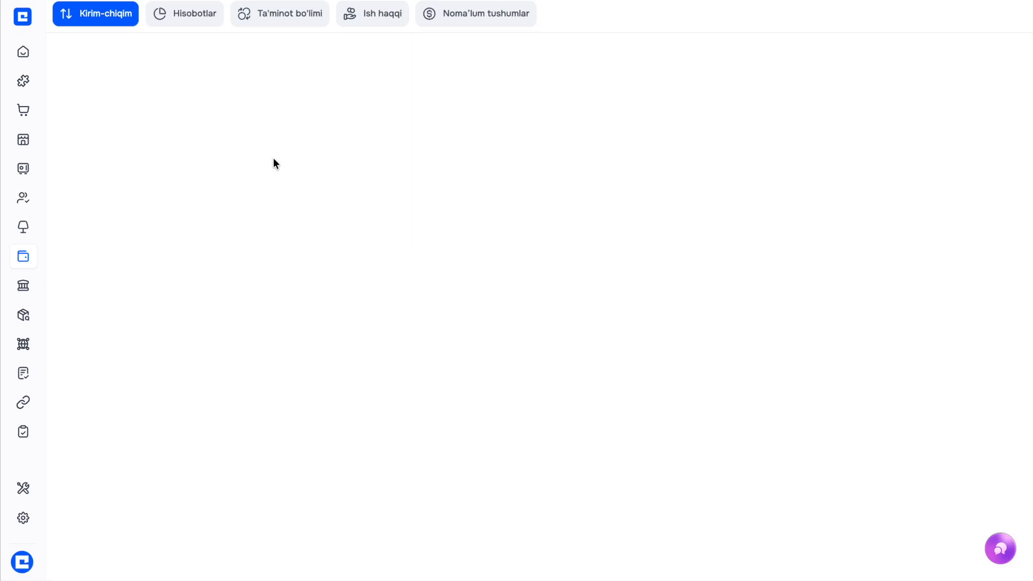
{"action": "left_click", "coordinate": [186, 19]}
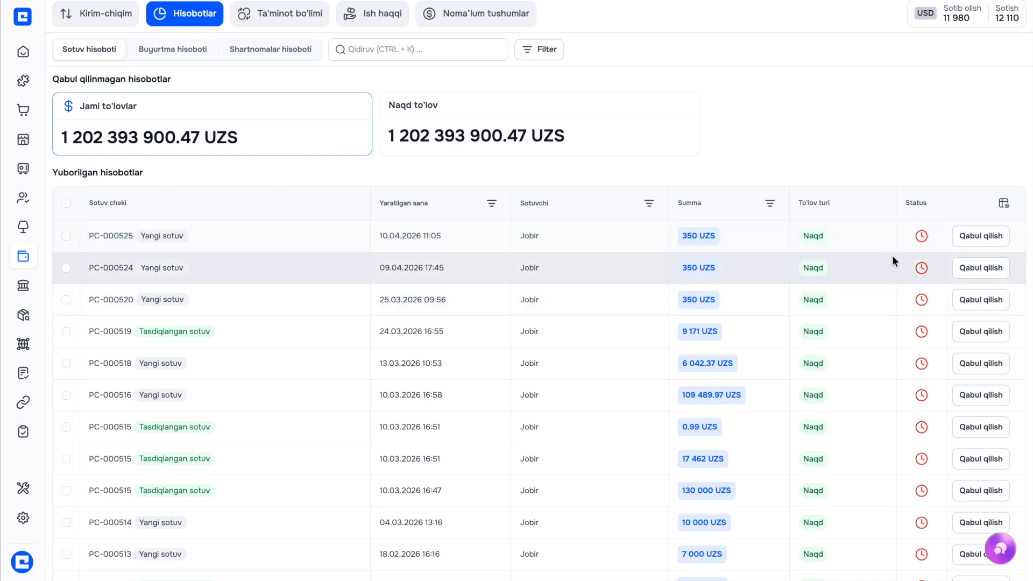
{"action": "left_click", "coordinate": [38, 131]}
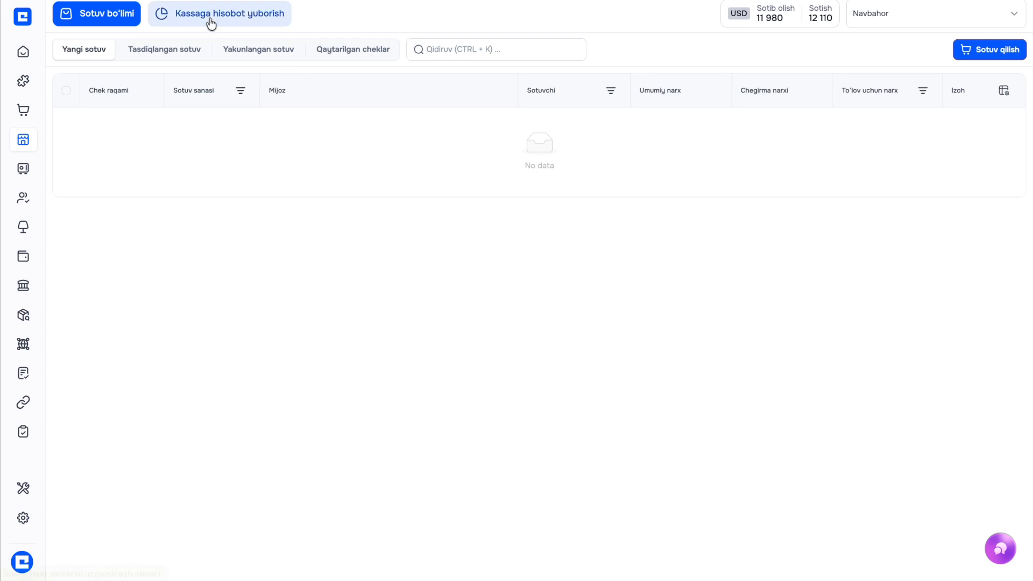
Hand PC-000526's 30 000 UZS cash over to the cash desk and confirm the handover
{"action": "left_click", "coordinate": [227, 19]}
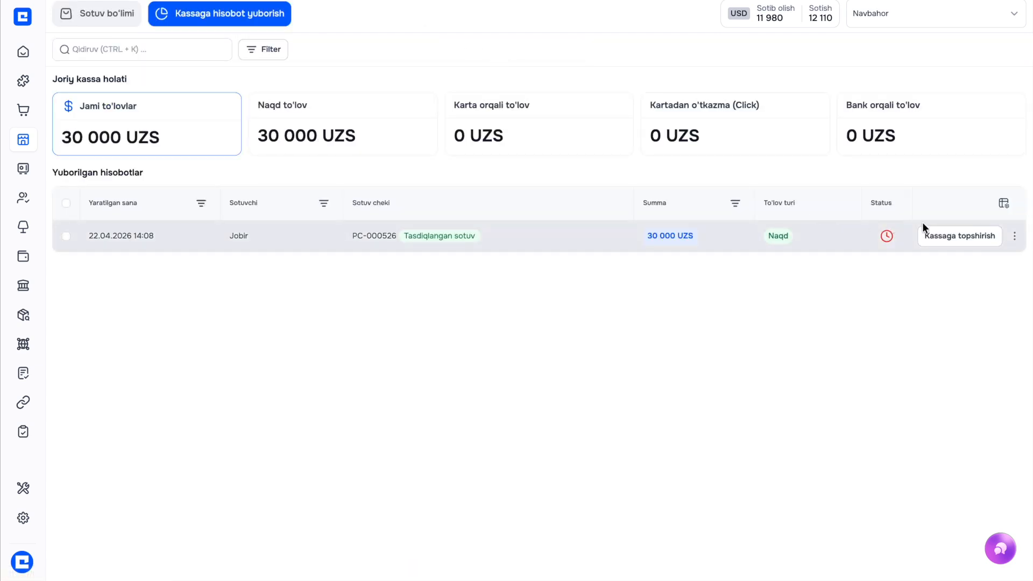
{"action": "left_click", "coordinate": [941, 241]}
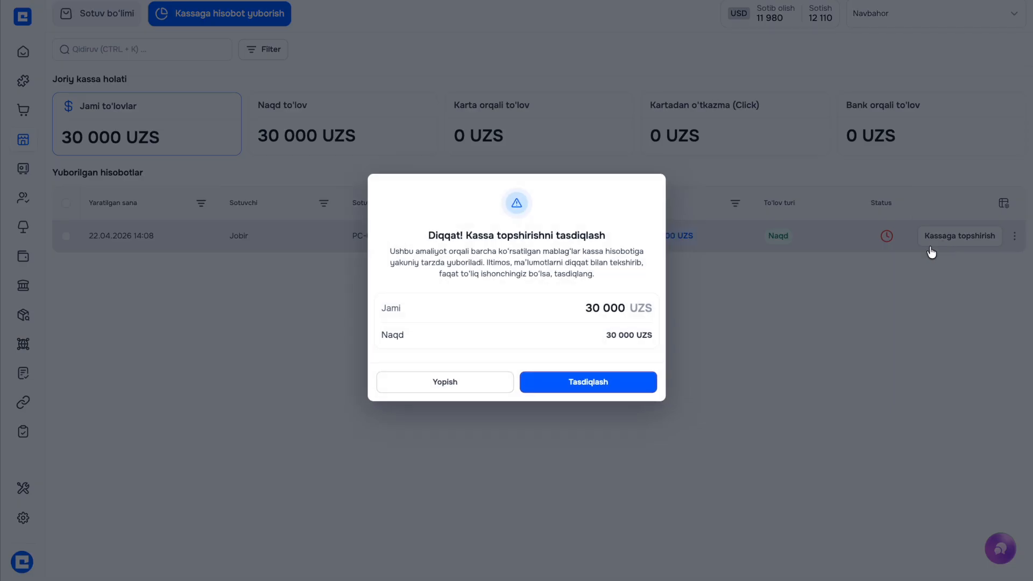
{"action": "left_click", "coordinate": [570, 382]}
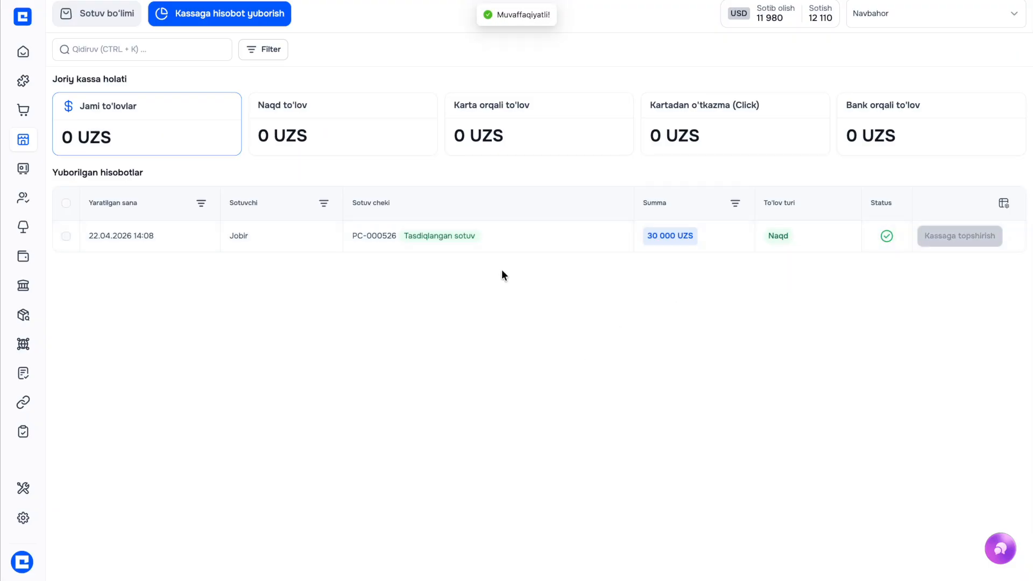
{"action": "mouse_move", "coordinate": [22, 263]}
{"action": "left_click", "coordinate": [52, 254]}
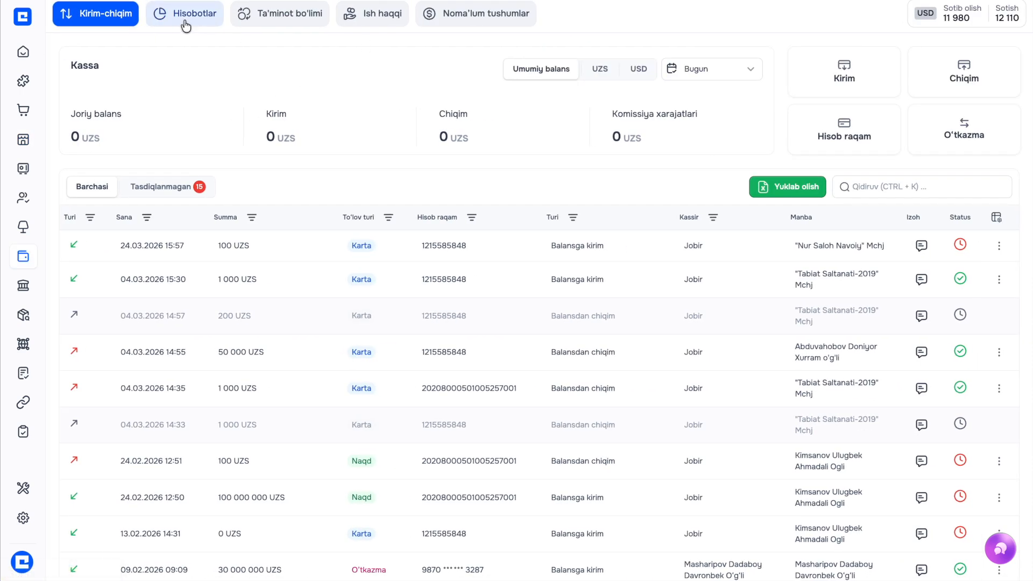
Accept PC-000526's 30 000 UZS report into the Hamkor bank Navoiy branch account
{"action": "left_click", "coordinate": [184, 24]}
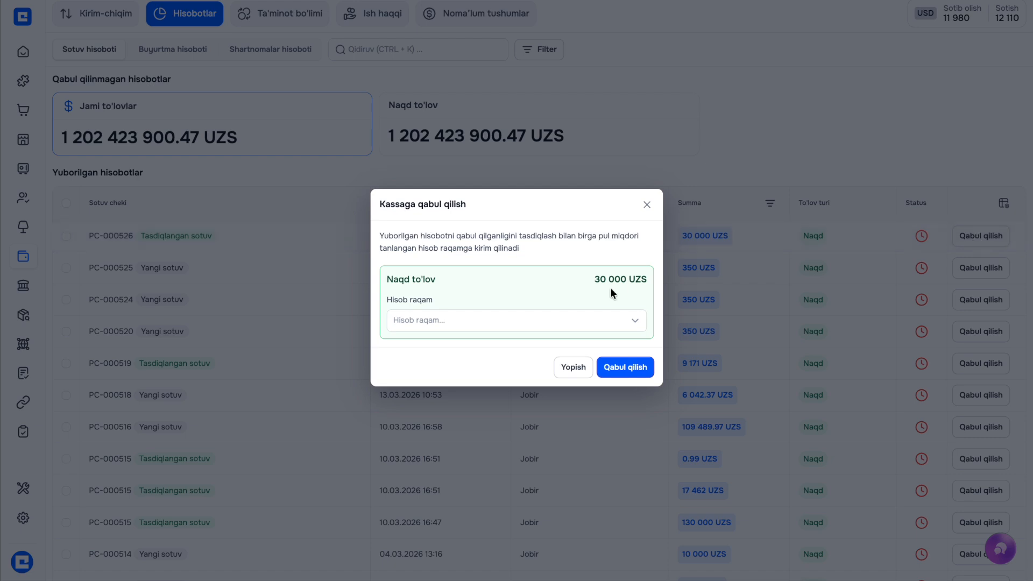
{"action": "left_click", "coordinate": [513, 325]}
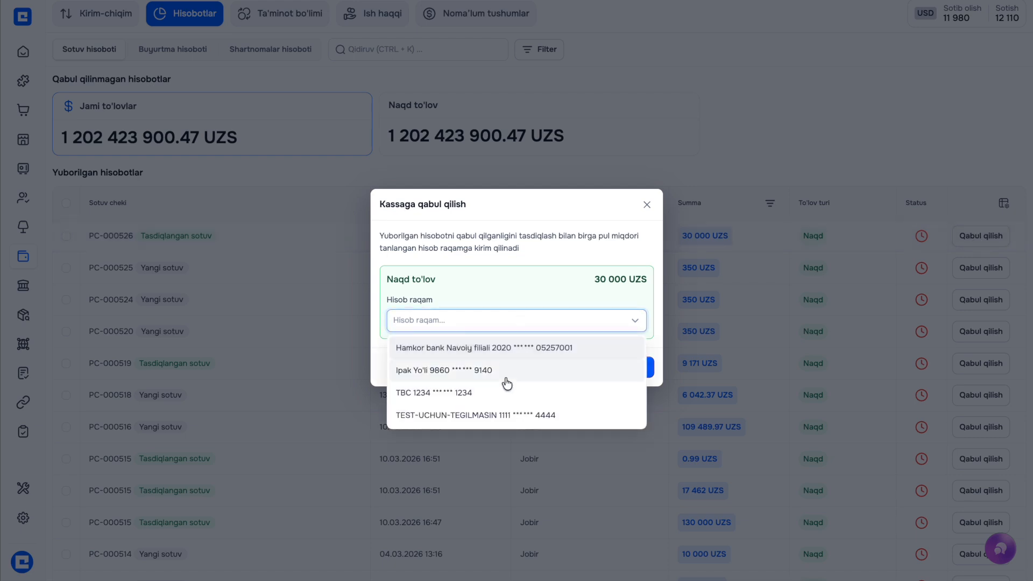
{"action": "left_click", "coordinate": [502, 349]}
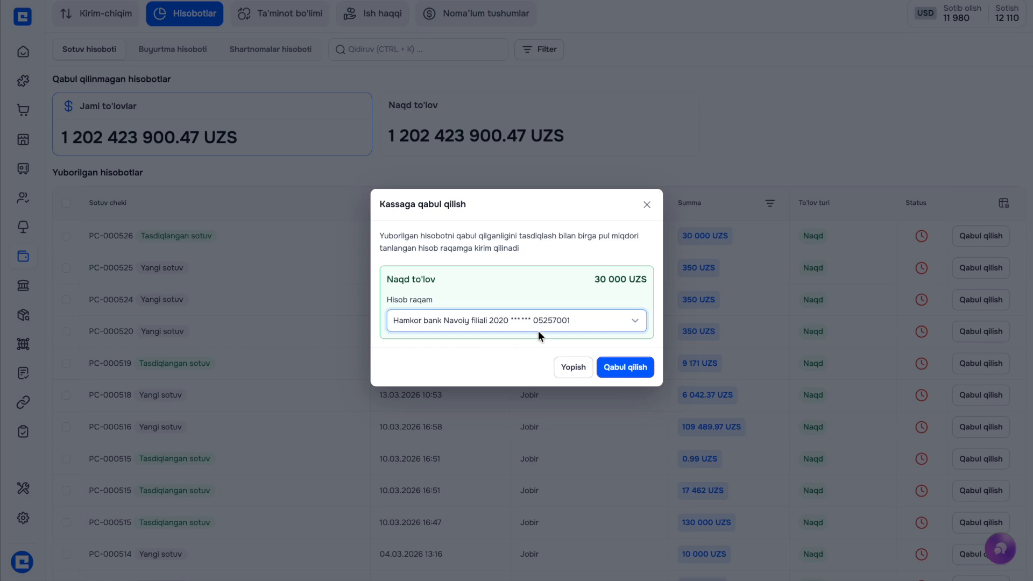
{"action": "left_click", "coordinate": [610, 368]}
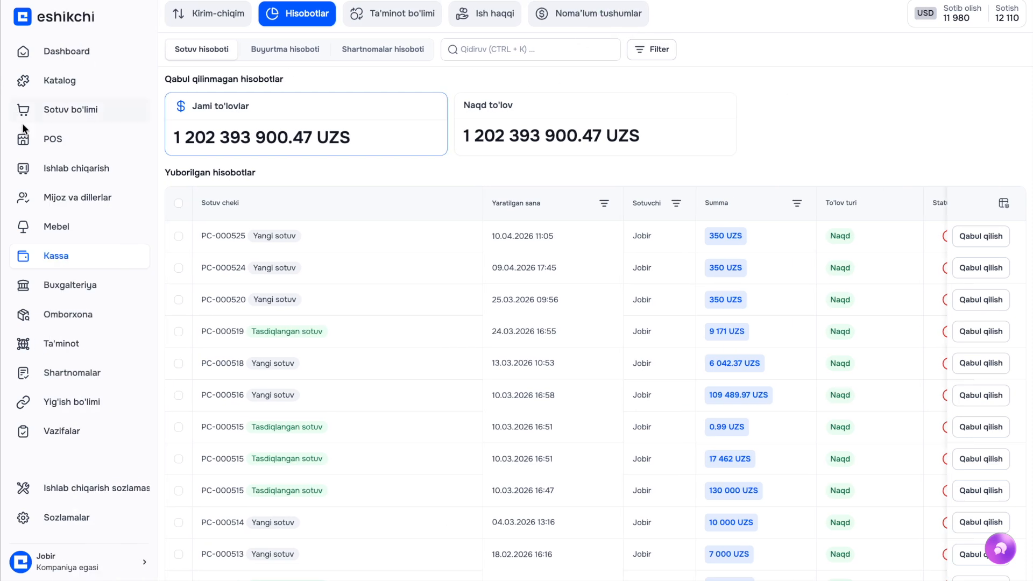
Filter POS confirmed sales to the Navbahor register and review PC-000526 at 30 000 UZS
{"action": "left_click", "coordinate": [27, 141]}
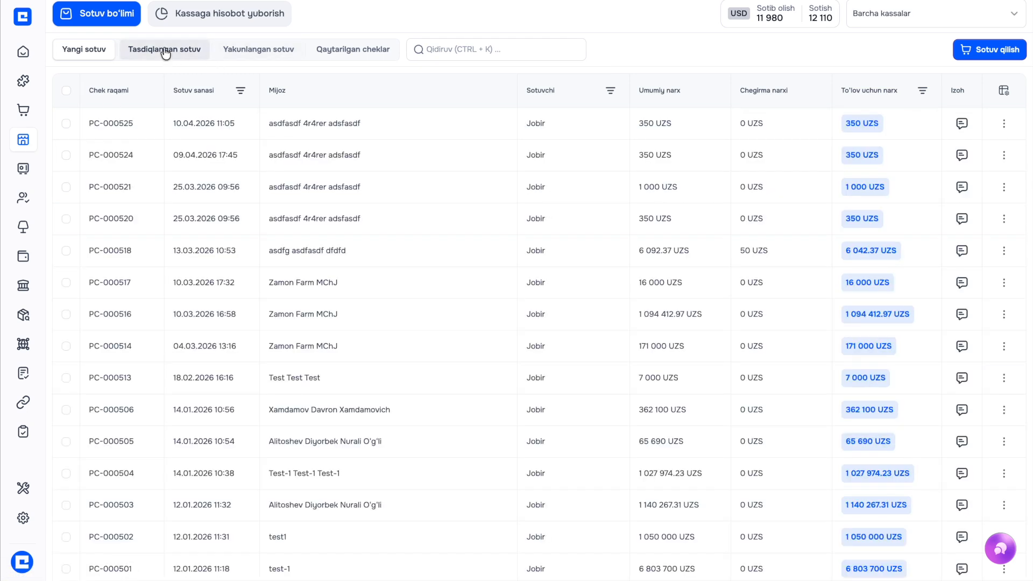
{"action": "left_click", "coordinate": [174, 48]}
{"action": "left_click", "coordinate": [918, 17]}
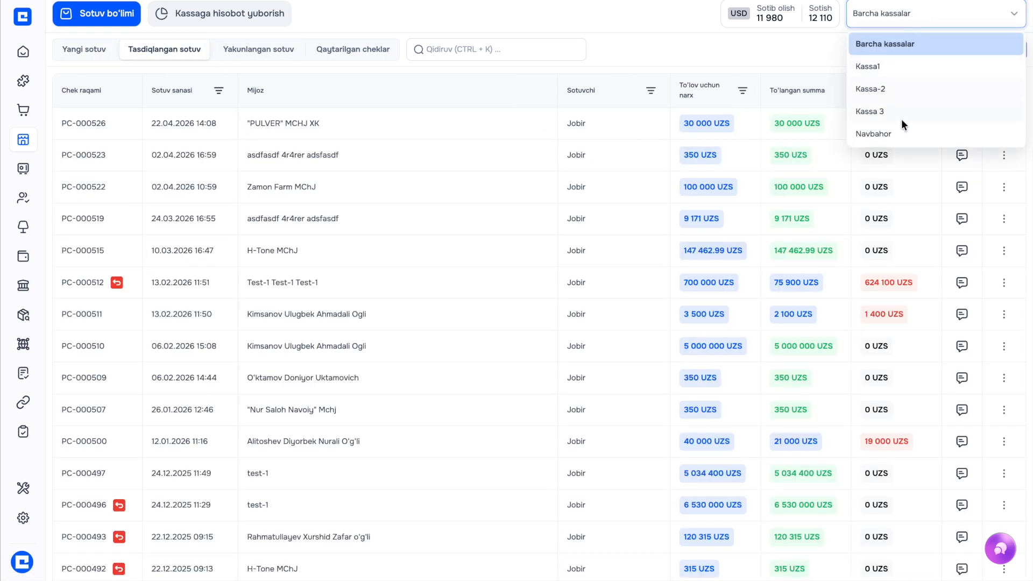
{"action": "left_click", "coordinate": [896, 137]}
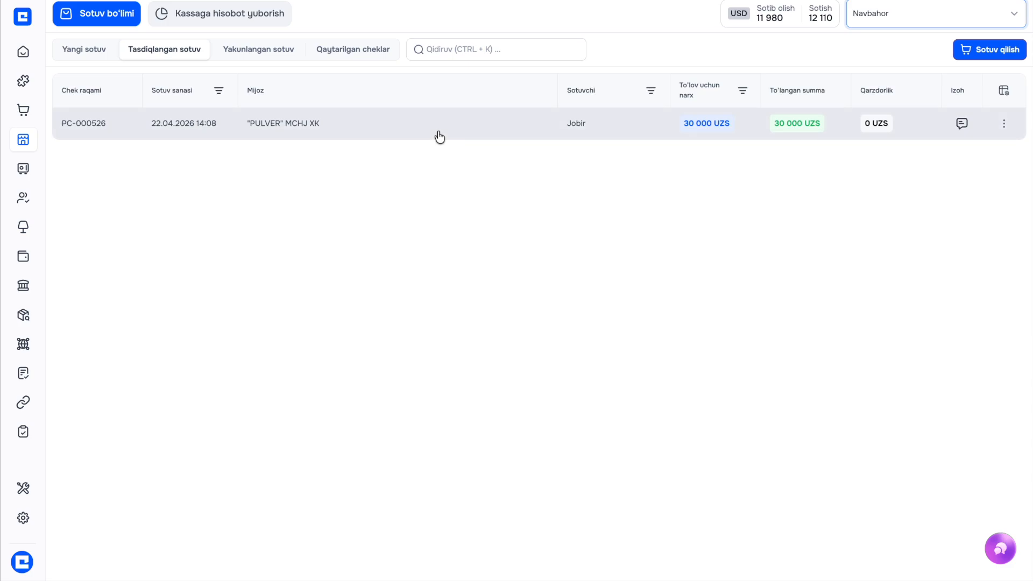
{"action": "left_click", "coordinate": [438, 134]}
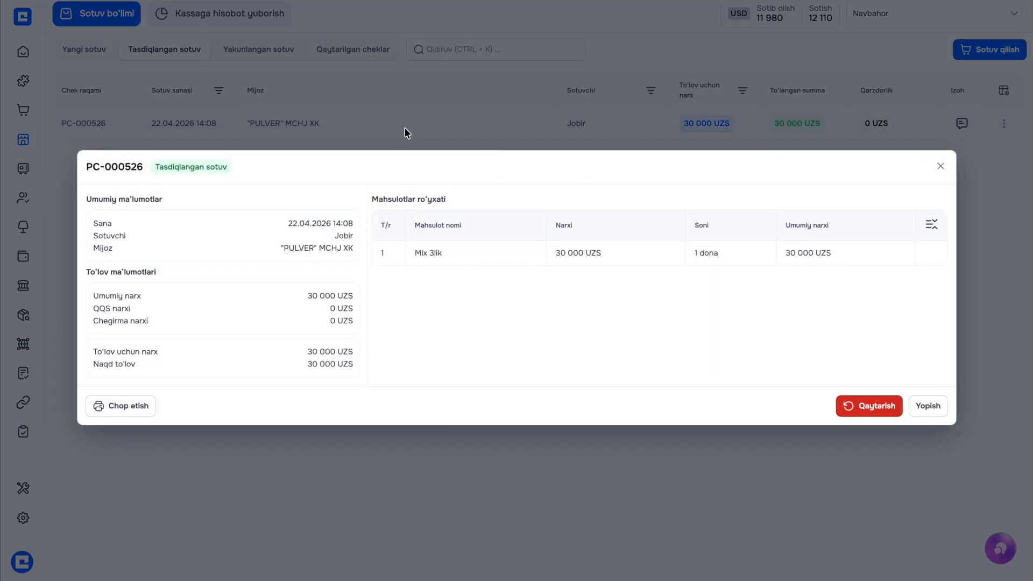
{"action": "left_click", "coordinate": [608, 111]}
Show the expected POS sales outgoings for the Asosiy sklad warehouse
{"action": "mouse_move", "coordinate": [34, 330]}
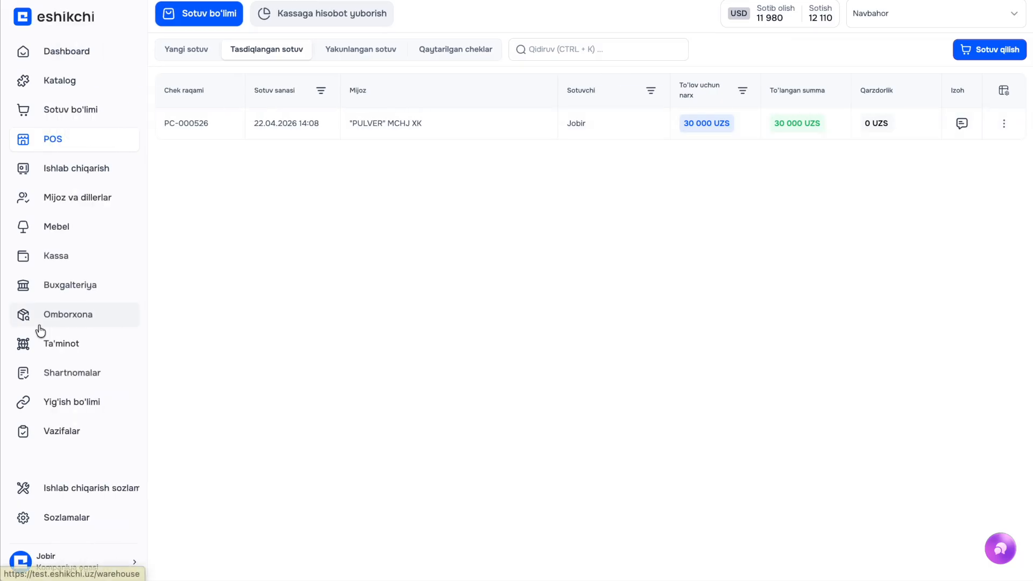
{"action": "left_click", "coordinate": [67, 313]}
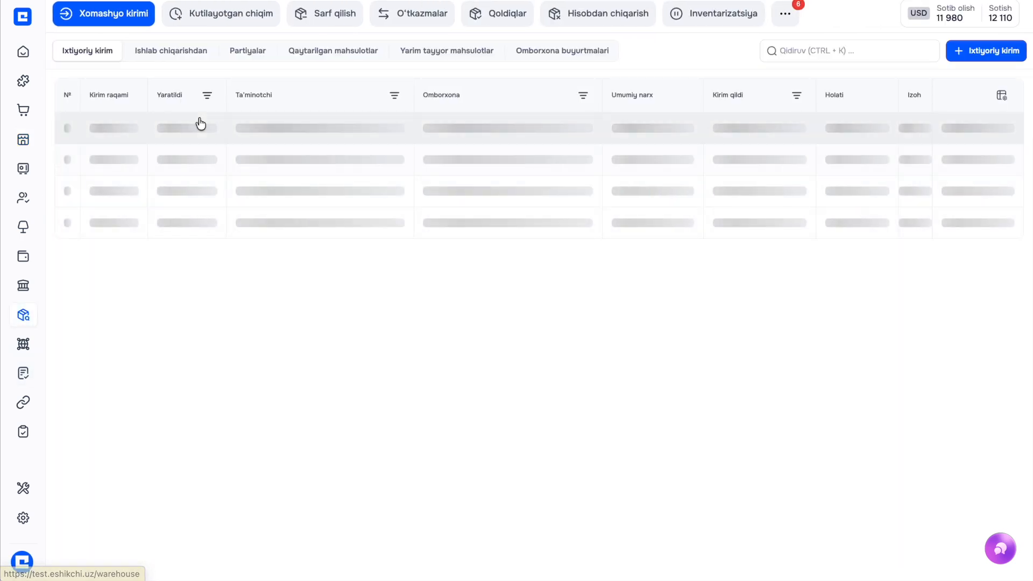
{"action": "left_click", "coordinate": [241, 22]}
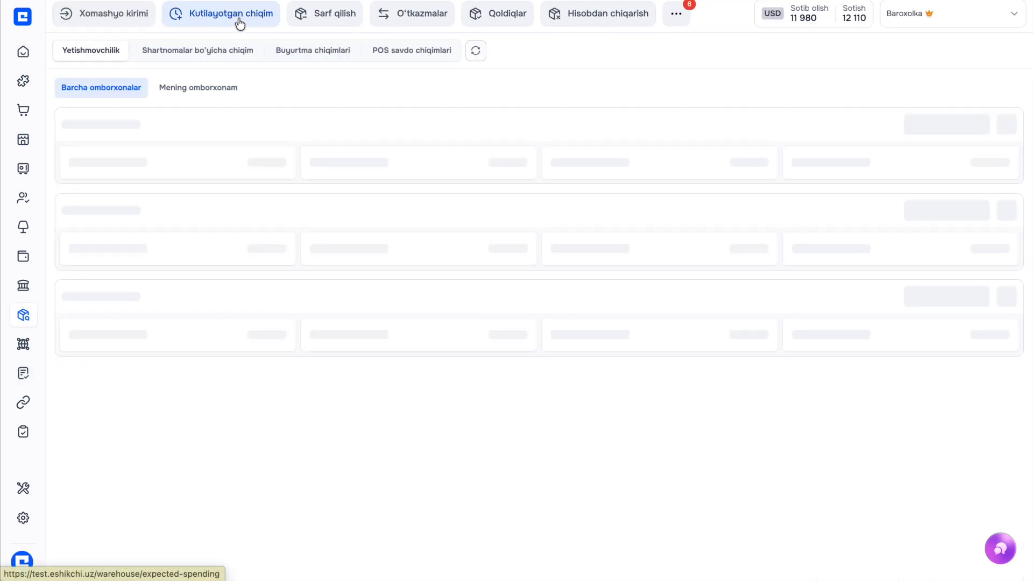
{"action": "left_click", "coordinate": [920, 15]}
{"action": "left_click", "coordinate": [917, 45]}
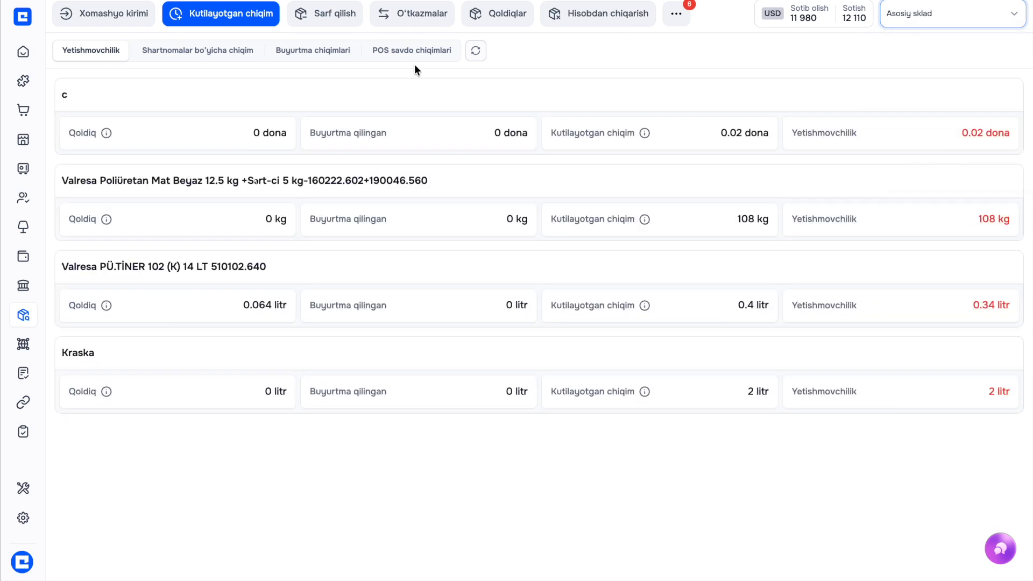
{"action": "left_click", "coordinate": [379, 52]}
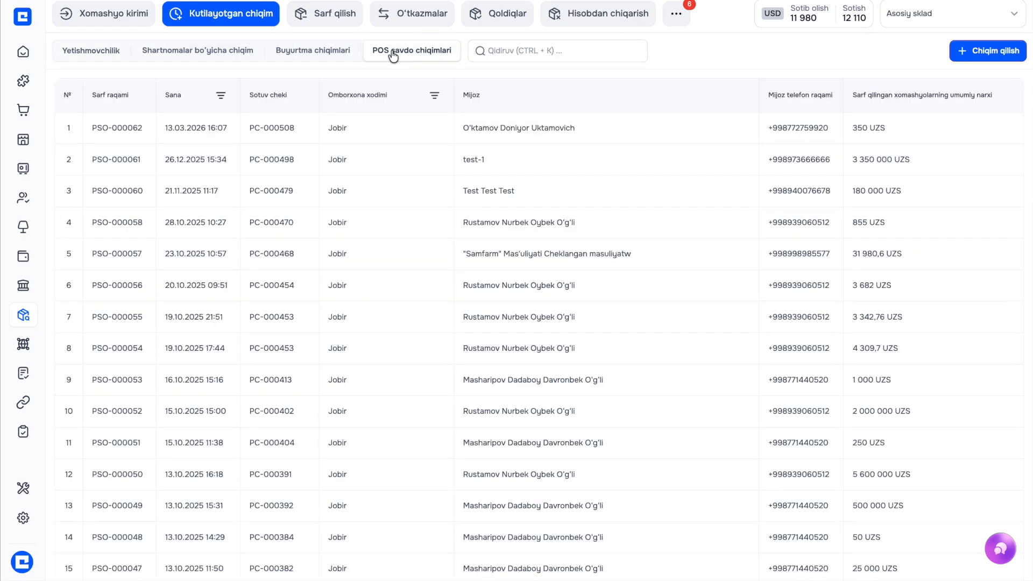
Create a raw-material issue against receipt PC-000526 including 1 dona of Mix 3lik
{"action": "left_click", "coordinate": [998, 53]}
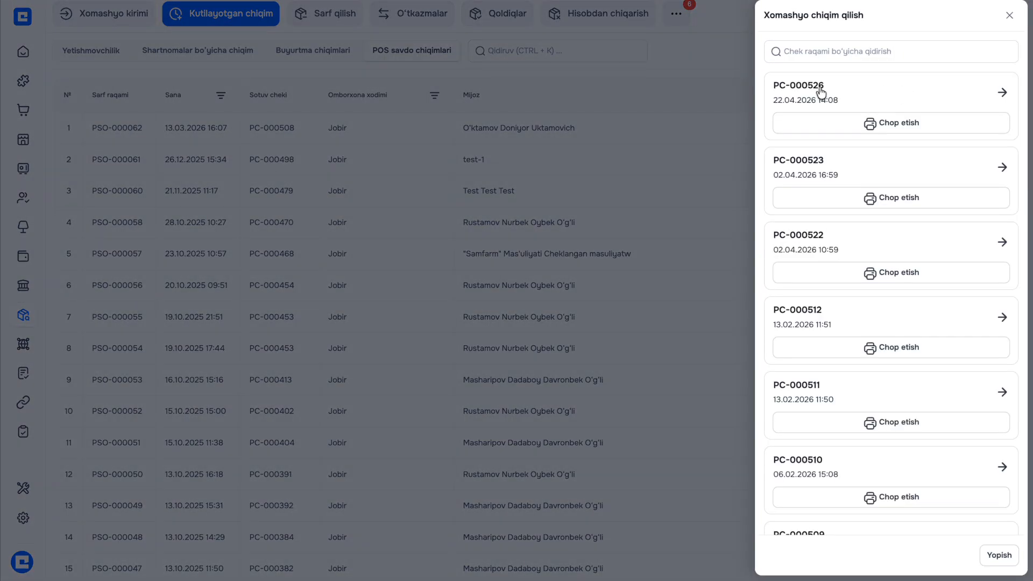
{"action": "left_click", "coordinate": [835, 89]}
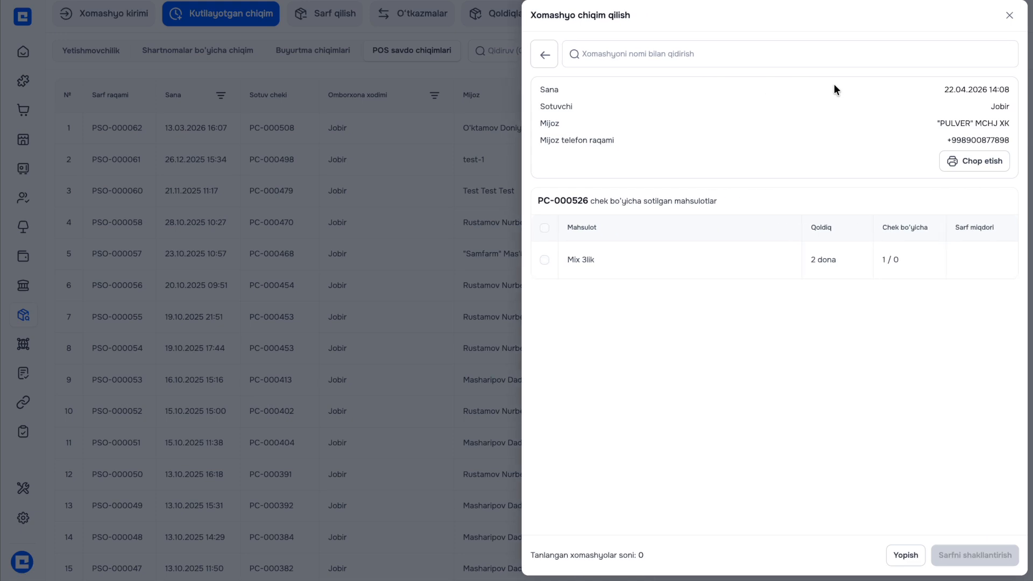
{"action": "left_click", "coordinate": [543, 262]}
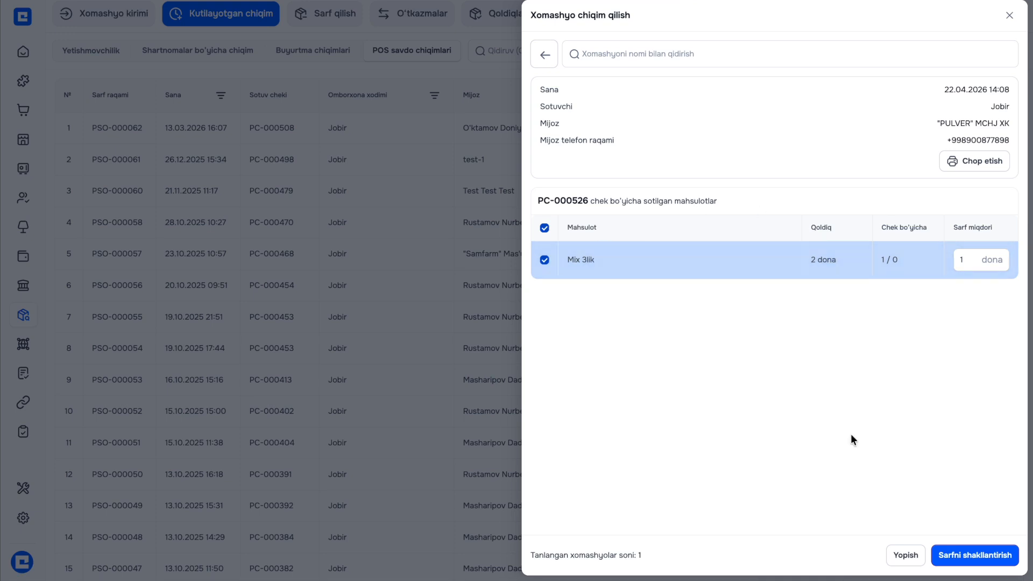
{"action": "left_click", "coordinate": [962, 559]}
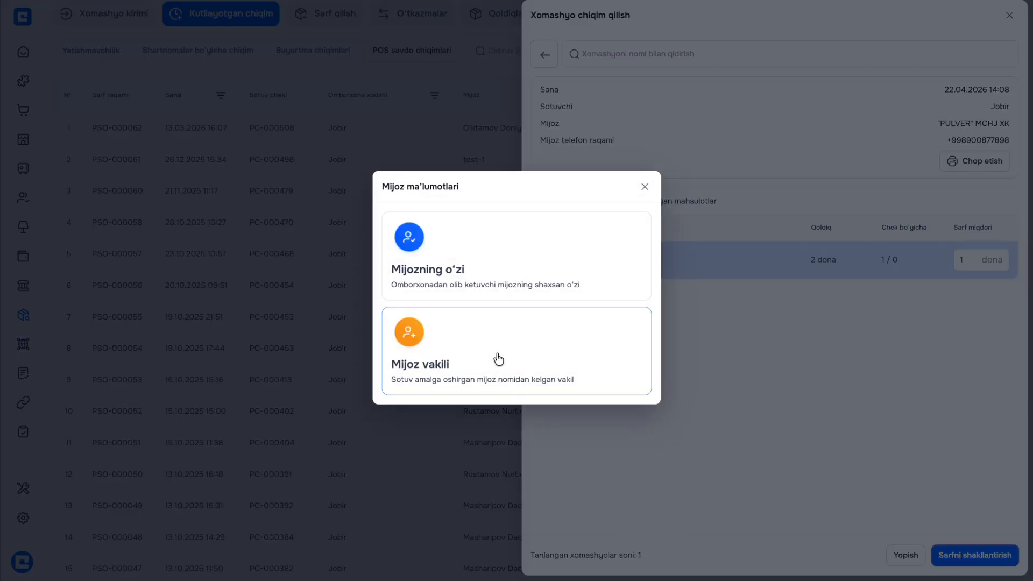
Try personal collection, then enter a customer representative's name and phone number
{"action": "left_click", "coordinate": [521, 278]}
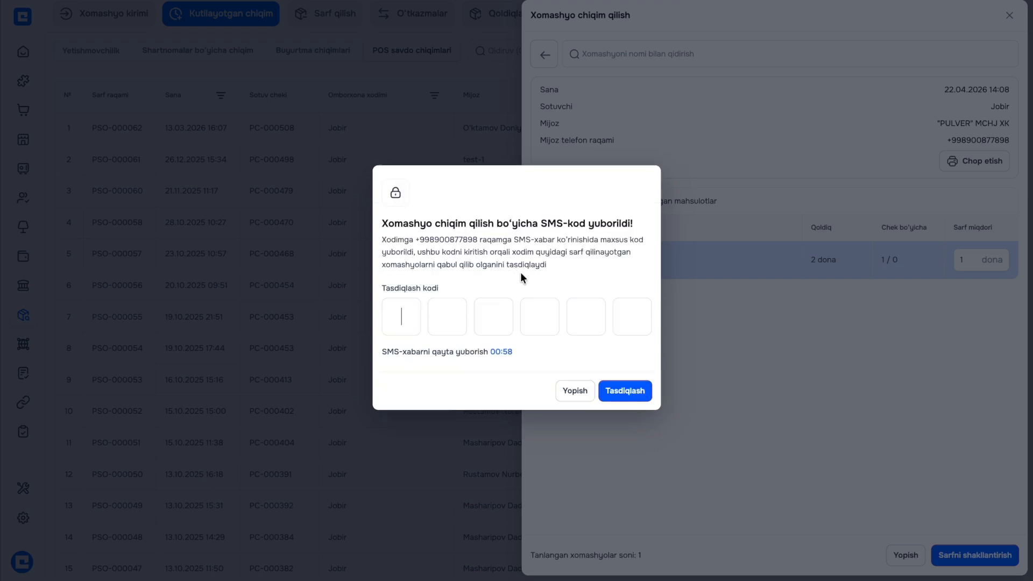
{"action": "left_click", "coordinate": [575, 392]}
{"action": "left_click", "coordinate": [949, 555]}
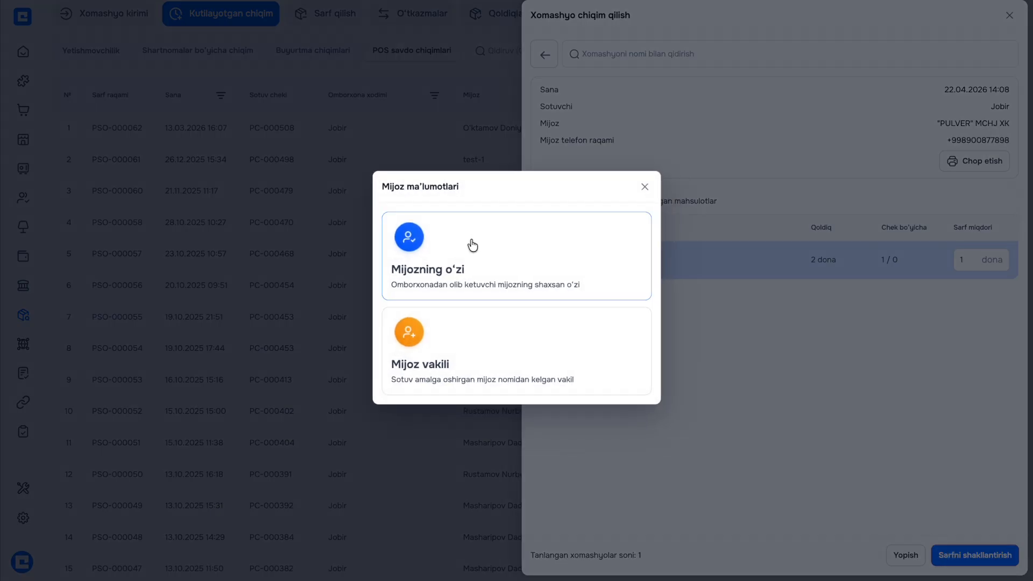
{"action": "left_click", "coordinate": [464, 341]}
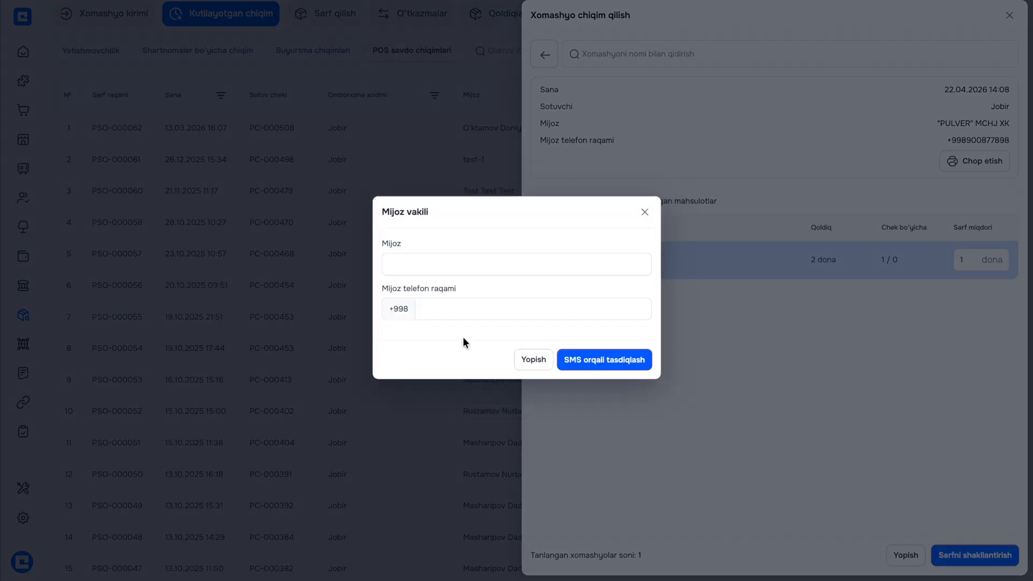
{"action": "left_click", "coordinate": [424, 257]}
{"action": "left_click", "coordinate": [425, 307]}
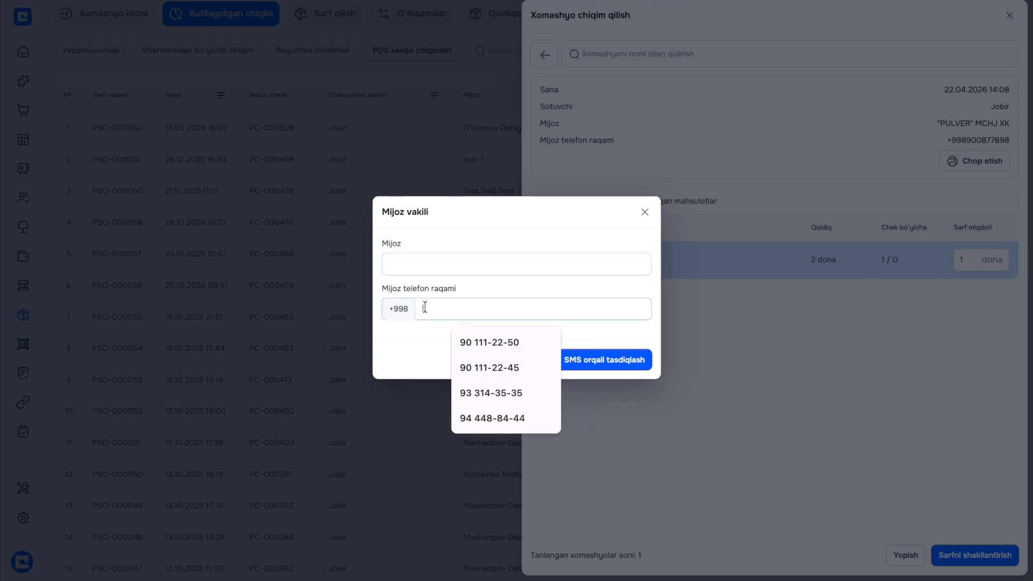
{"action": "left_click", "coordinate": [401, 341]}
Attempt SMS confirmation, then close the representative dialog and issue drawer, returning to POS sales
{"action": "left_click", "coordinate": [572, 364]}
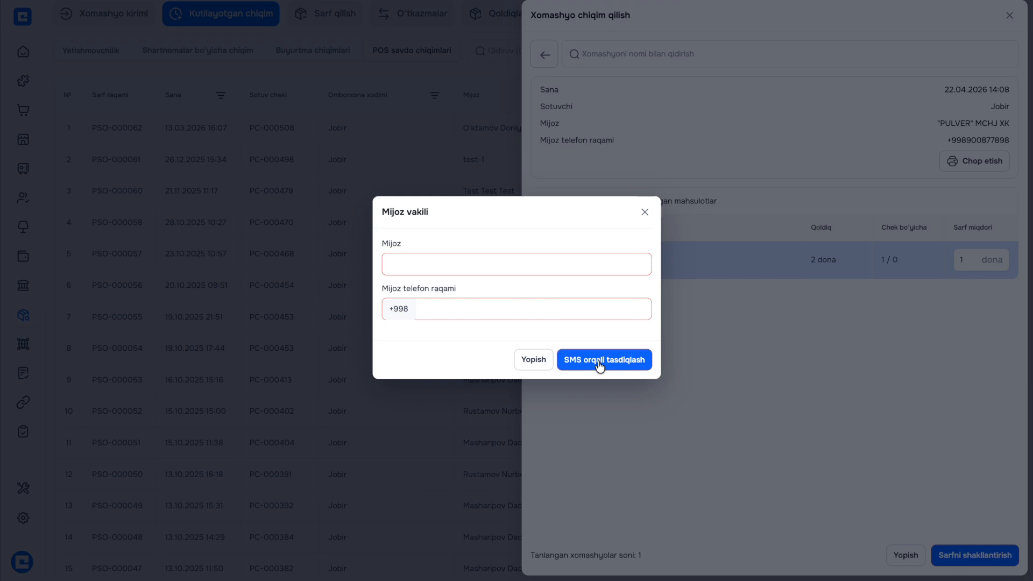
{"action": "left_click", "coordinate": [644, 212]}
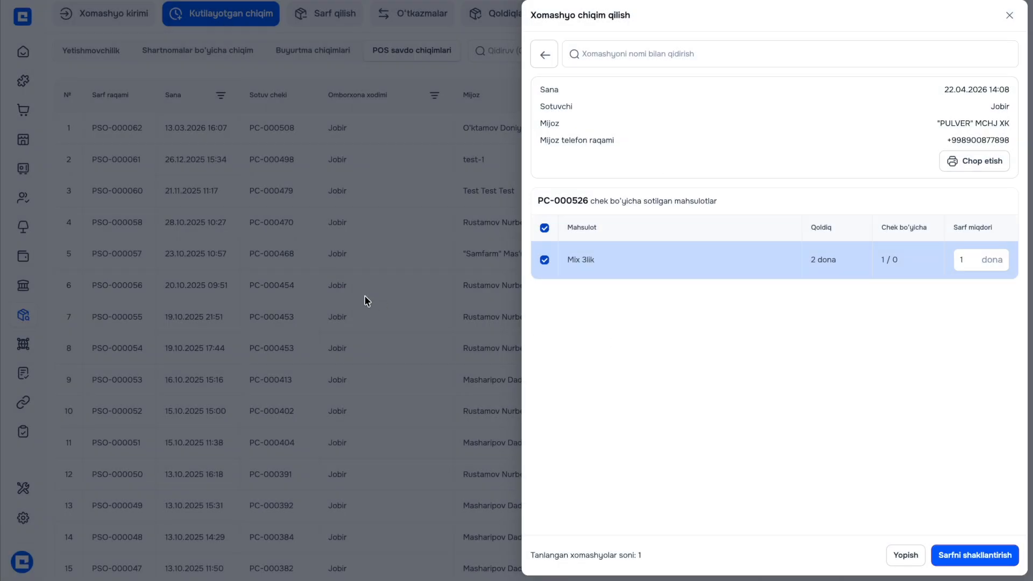
{"action": "left_click", "coordinate": [361, 298]}
{"action": "mouse_move", "coordinate": [11, 140]}
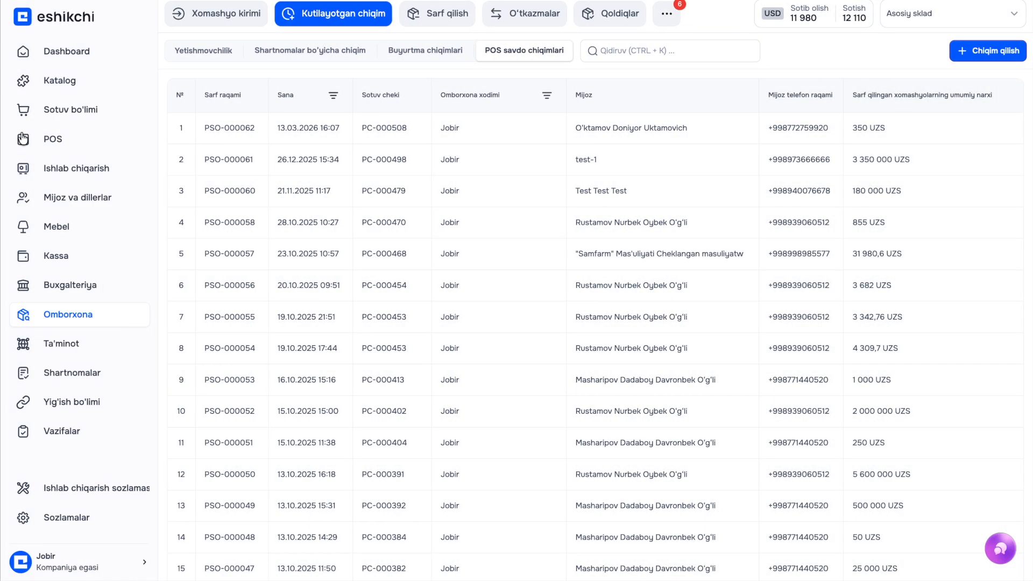
{"action": "left_click", "coordinate": [54, 138]}
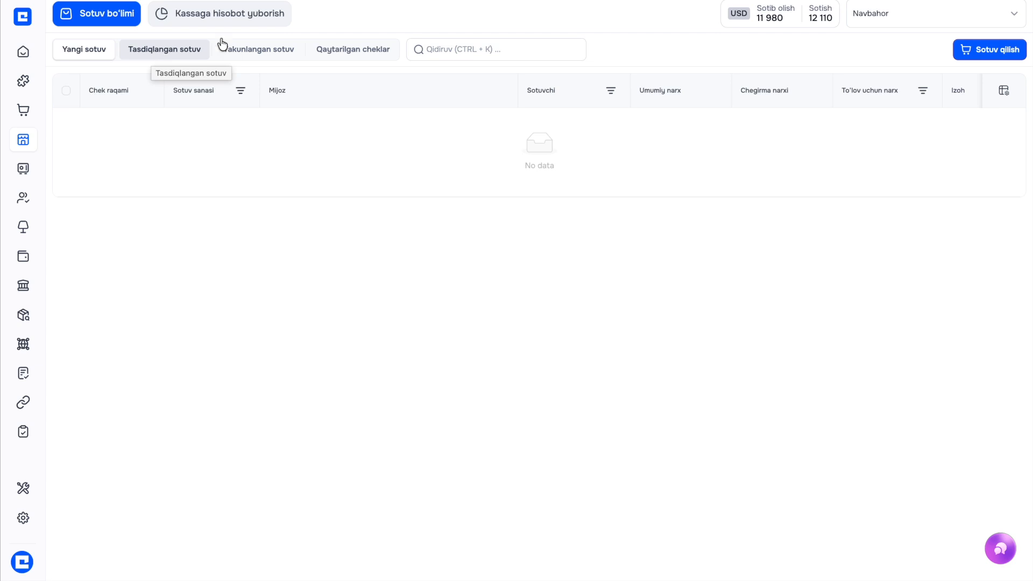
Start a new POS sale and add raw material 21424 from Xomashyolar
{"action": "left_click", "coordinate": [995, 51]}
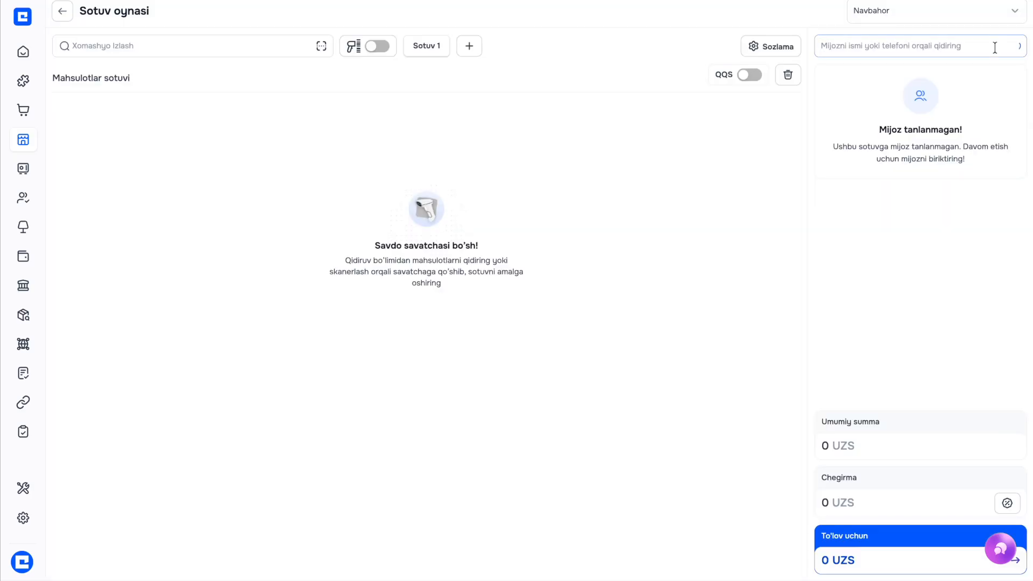
{"action": "left_click", "coordinate": [180, 45]}
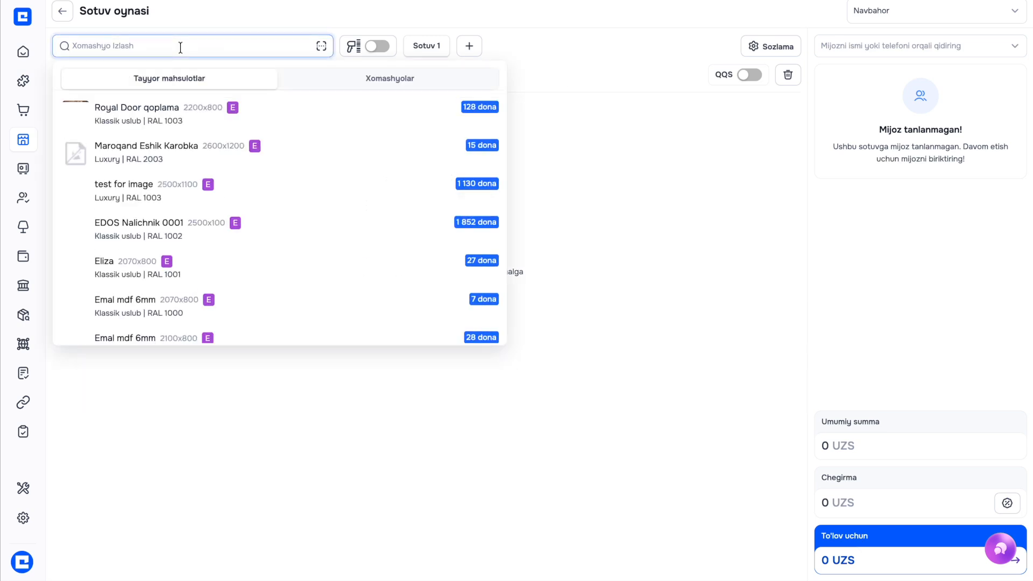
{"action": "left_click", "coordinate": [334, 79]}
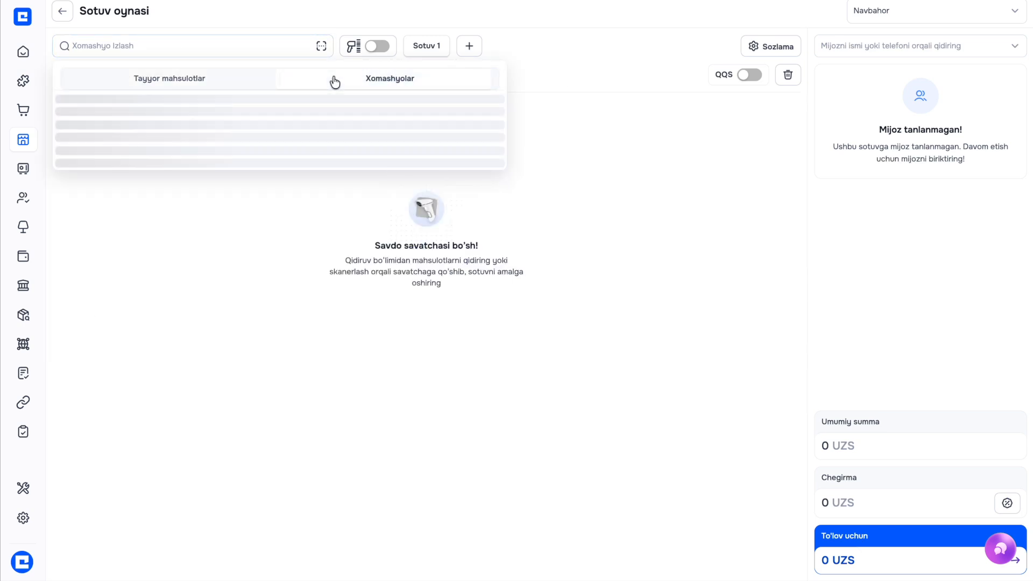
{"action": "left_click", "coordinate": [266, 272]}
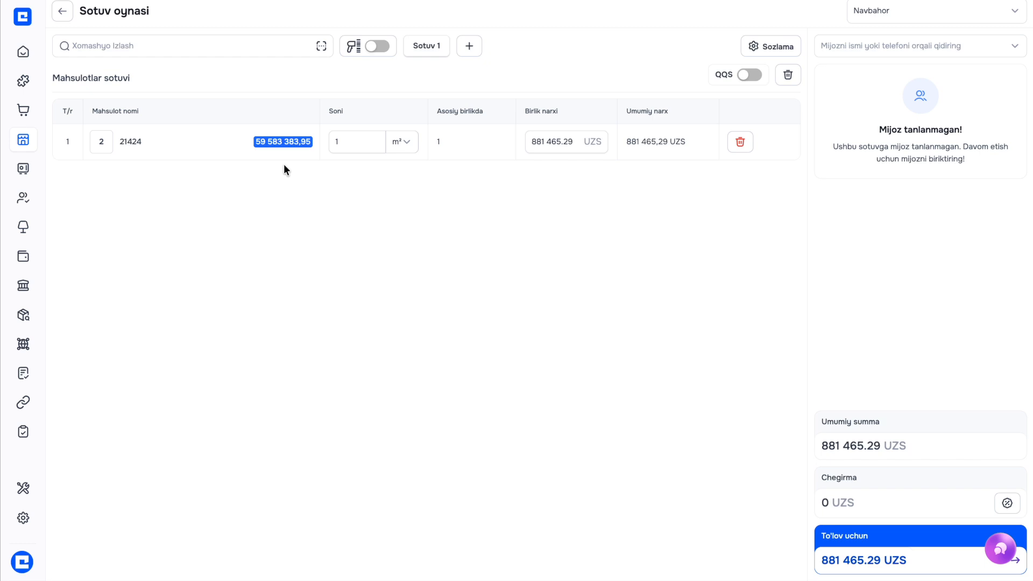
Set 21424's quantity to 5 and its unit price to 1 000 000 UZS
{"action": "left_click", "coordinate": [364, 139]}
{"action": "key", "text": "BackSpace"}
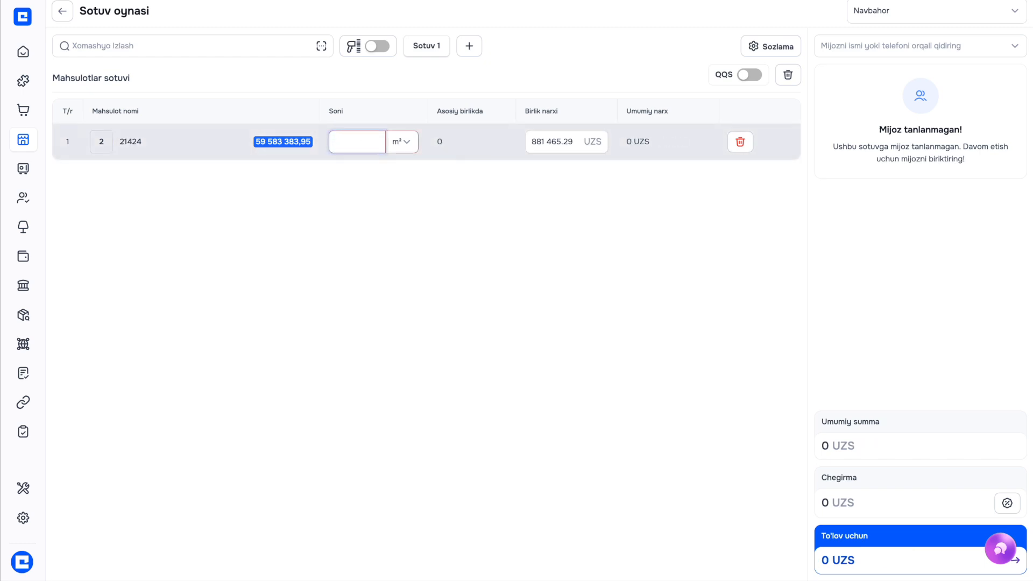
{"action": "type", "text": "5"}
{"action": "left_click", "coordinate": [553, 141]}
{"action": "key", "text": "BackSpace"}
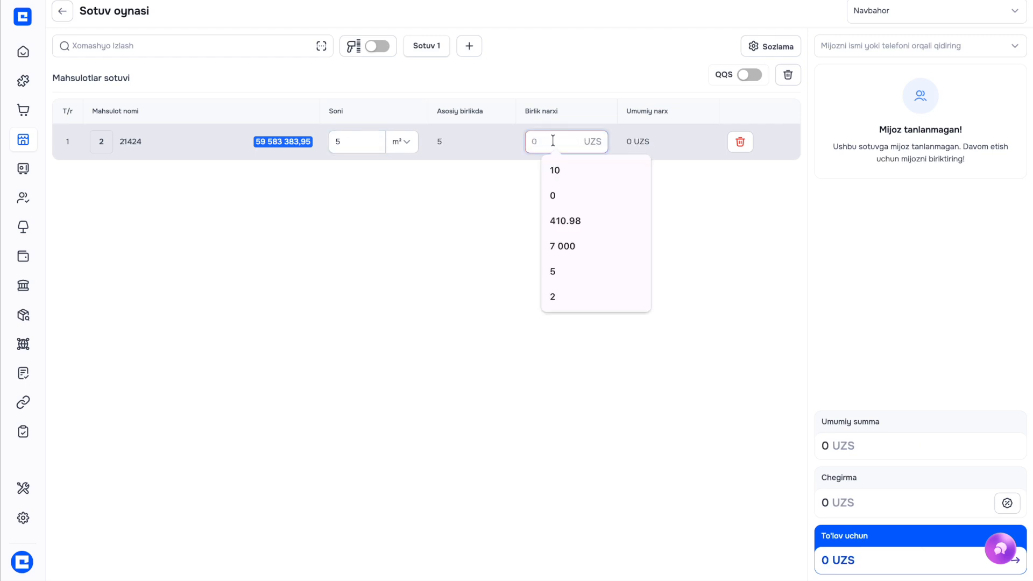
{"action": "type", "text": "1000000"}
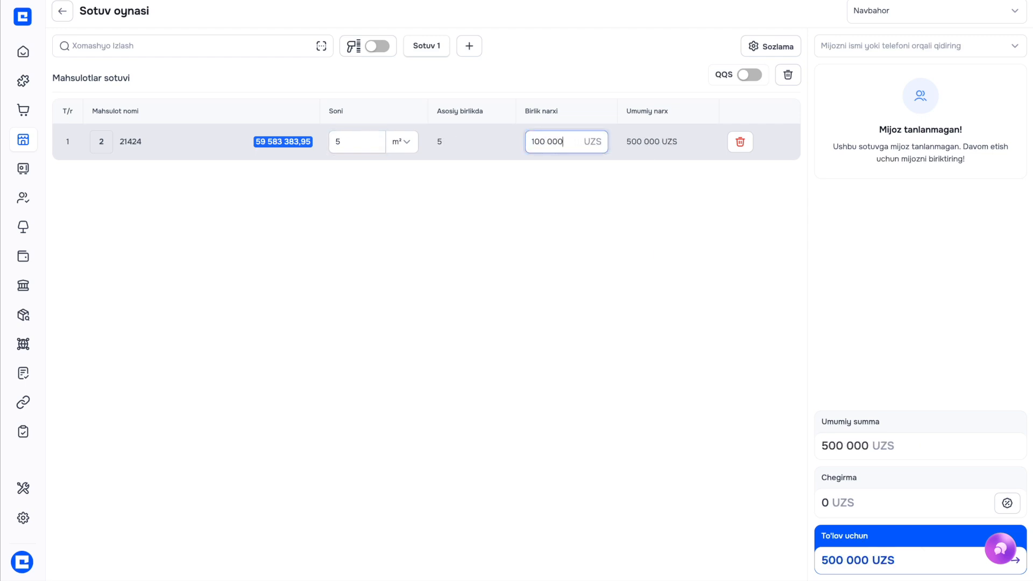
{"action": "left_click", "coordinate": [554, 198]}
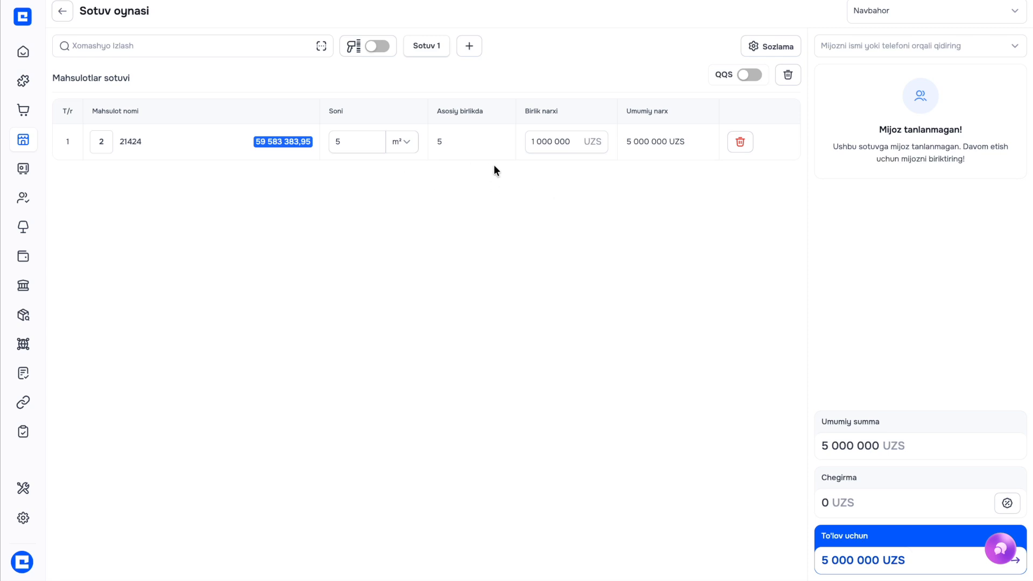
{"action": "left_click", "coordinate": [528, 143]}
Assign "PULVER" MCHJ XK as the customer and proceed to payment of 5 000 000 UZS
{"action": "left_click", "coordinate": [882, 42]}
{"action": "left_click", "coordinate": [866, 128]}
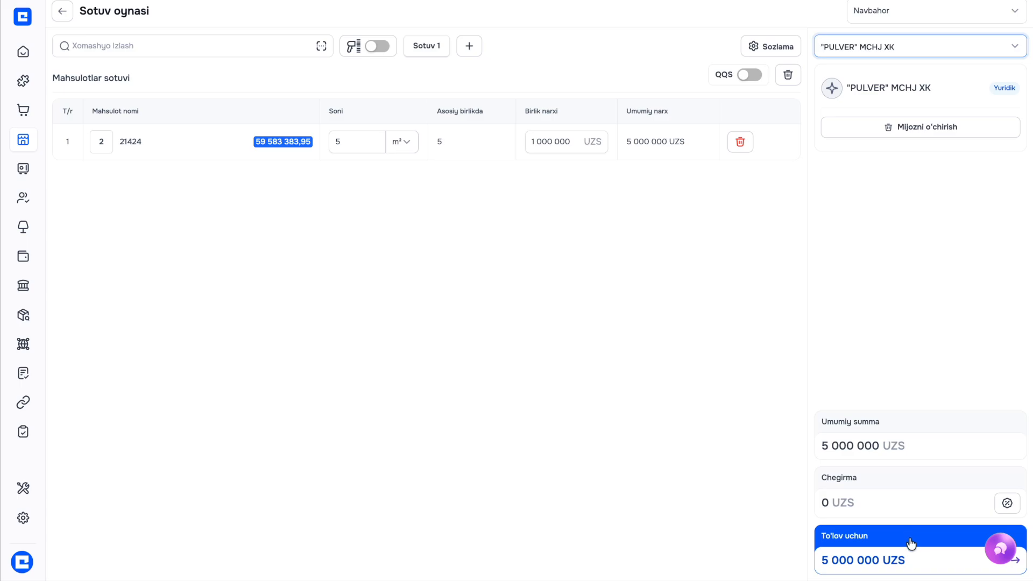
{"action": "left_click", "coordinate": [913, 558]}
Enter 1 000 000 UZS each for cash, UZCARD and card-to-card transfer payments
{"action": "left_click", "coordinate": [500, 134]}
{"action": "left_click", "coordinate": [380, 169]}
{"action": "type", "text": "1"}
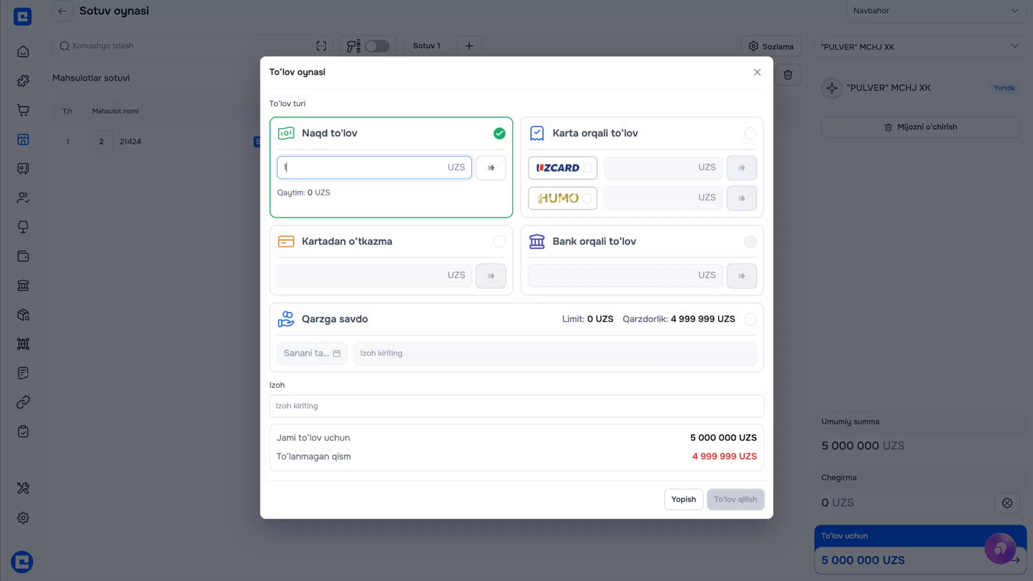
{"action": "type", "text": " 000 000"}
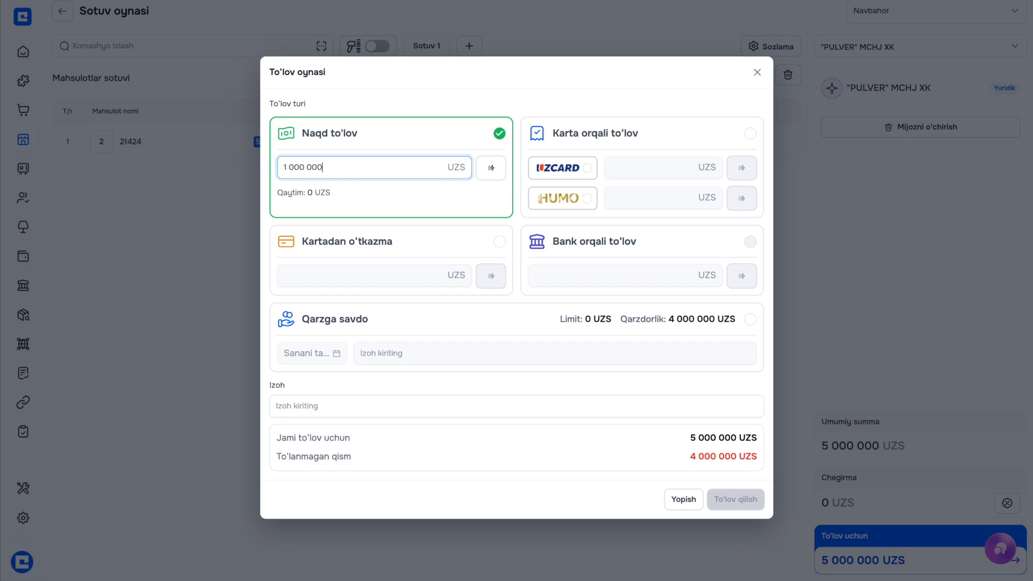
{"action": "left_click", "coordinate": [751, 135]}
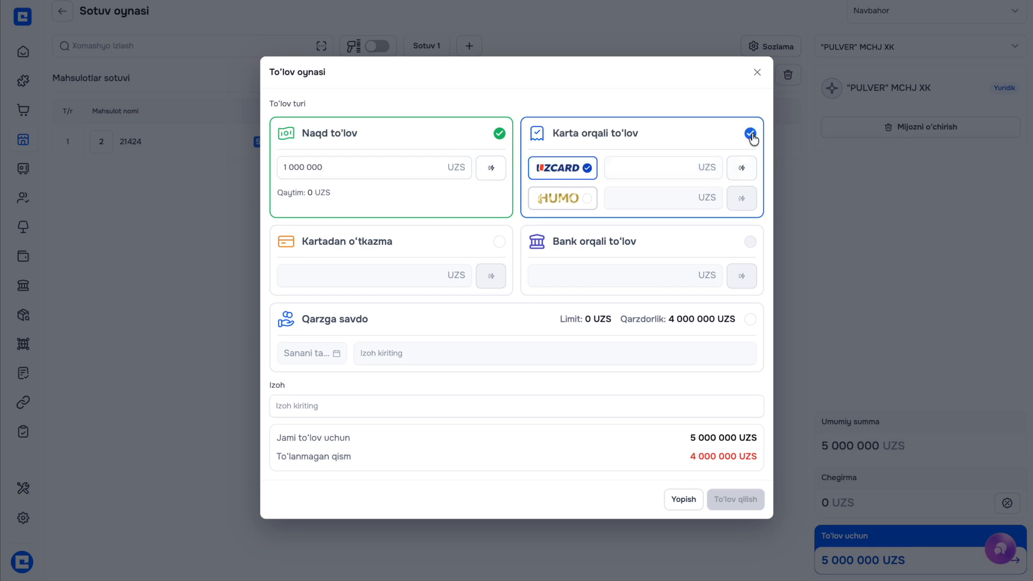
{"action": "left_click", "coordinate": [661, 167]}
{"action": "type", "text": "1 000"}
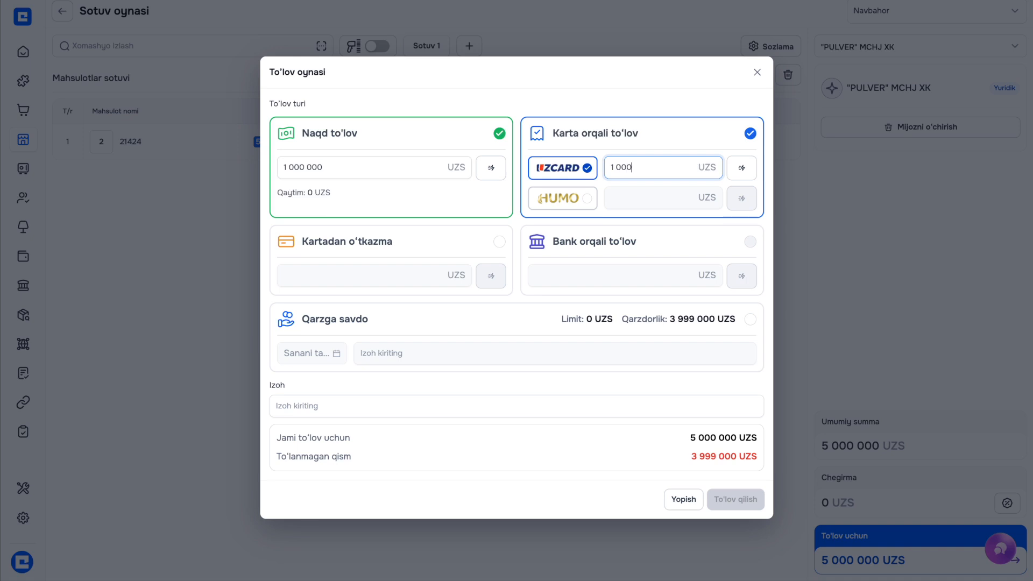
{"action": "type", "text": " 000"}
{"action": "left_click", "coordinate": [497, 243]}
{"action": "left_click", "coordinate": [401, 285]}
{"action": "type", "text": "1000000"}
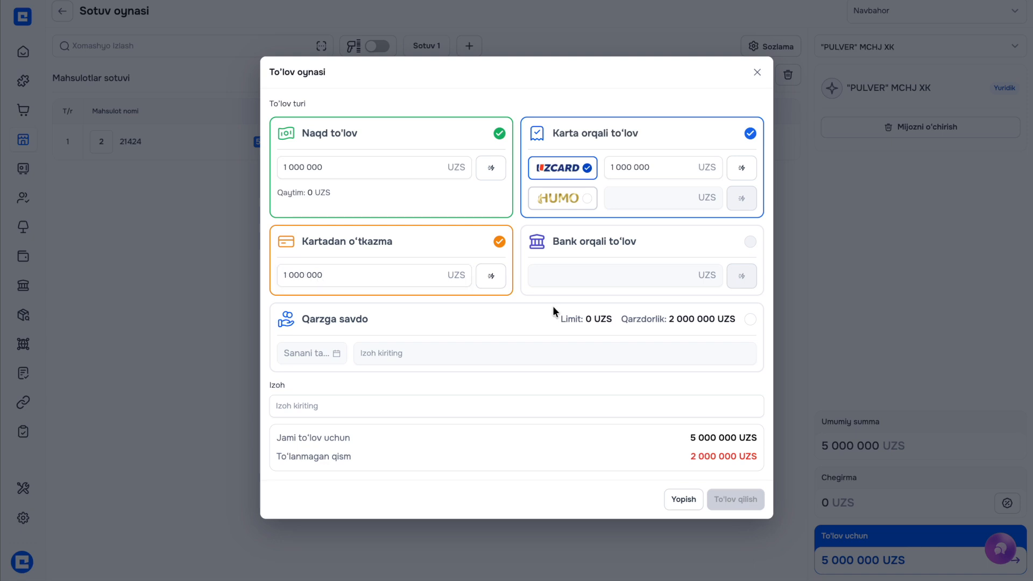
Put the remaining 2 000 000 UZS on credit due 30 April 2026 with note 'shu', then complete payment
{"action": "left_click", "coordinate": [750, 319]}
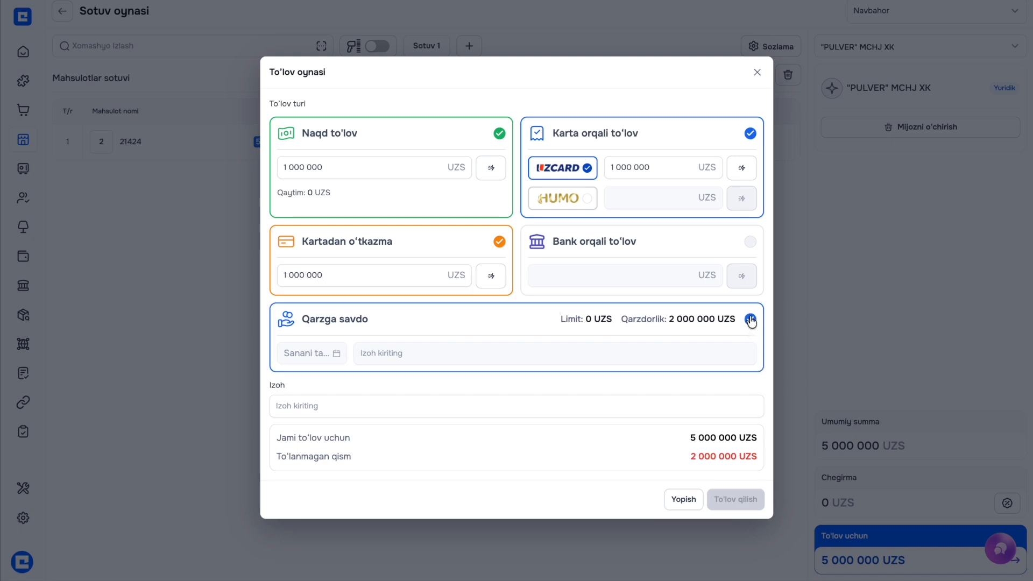
{"action": "left_click", "coordinate": [339, 353]}
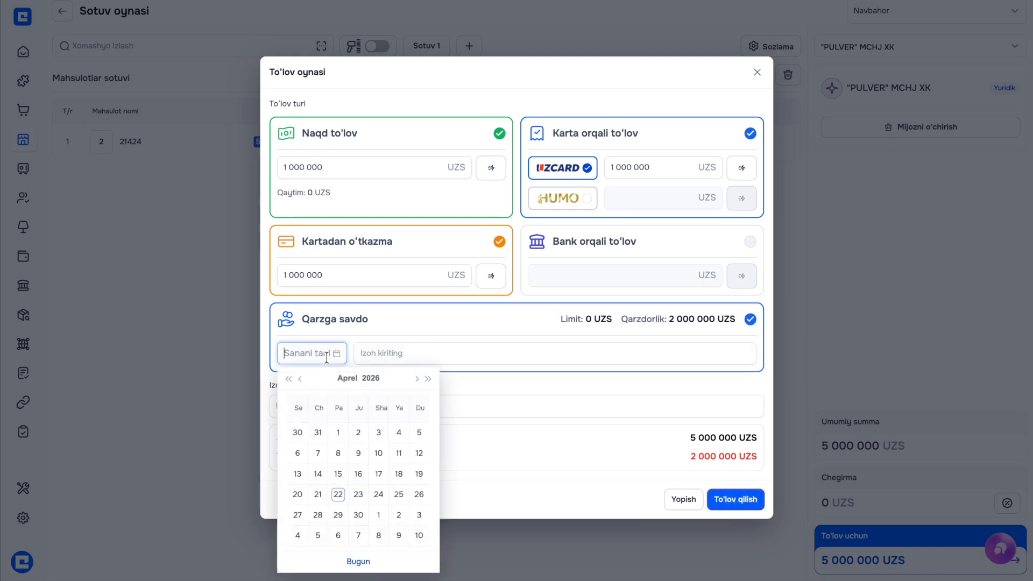
{"action": "left_click", "coordinate": [366, 519]}
{"action": "left_click", "coordinate": [370, 354]}
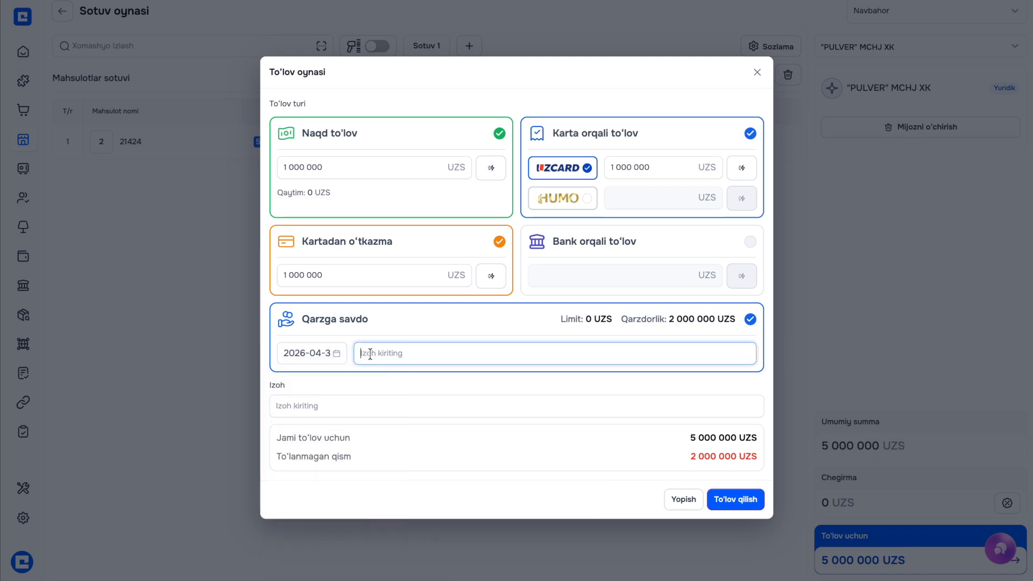
{"action": "type", "text": "shu sanada yopado"}
{"action": "left_click", "coordinate": [732, 238]}
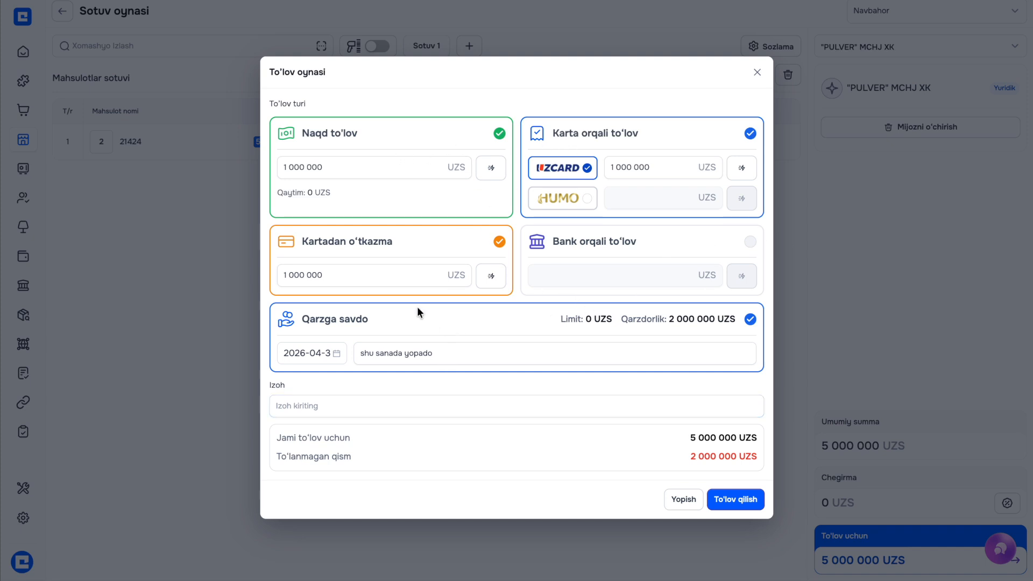
{"action": "left_click", "coordinate": [724, 499]}
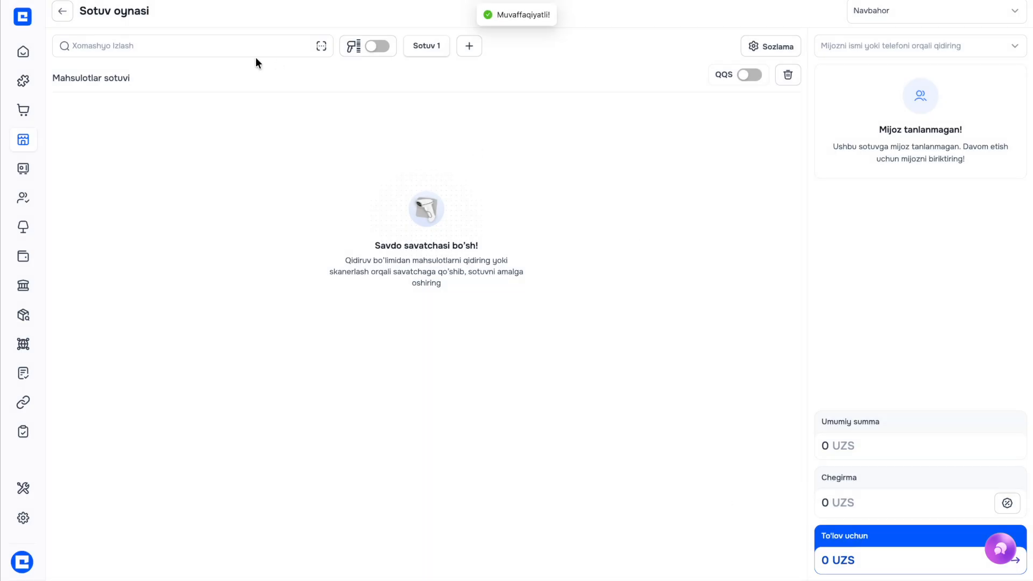
Return to the sales list and show the cash report with PC-000527's three 1 000 000 UZS payments
{"action": "left_click", "coordinate": [171, 11]}
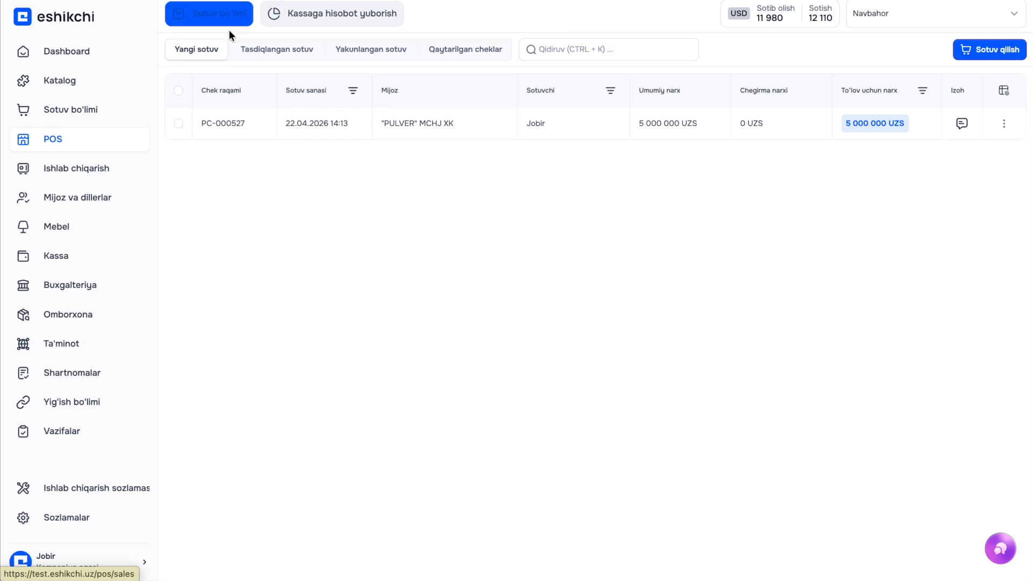
{"action": "left_click", "coordinate": [279, 16]}
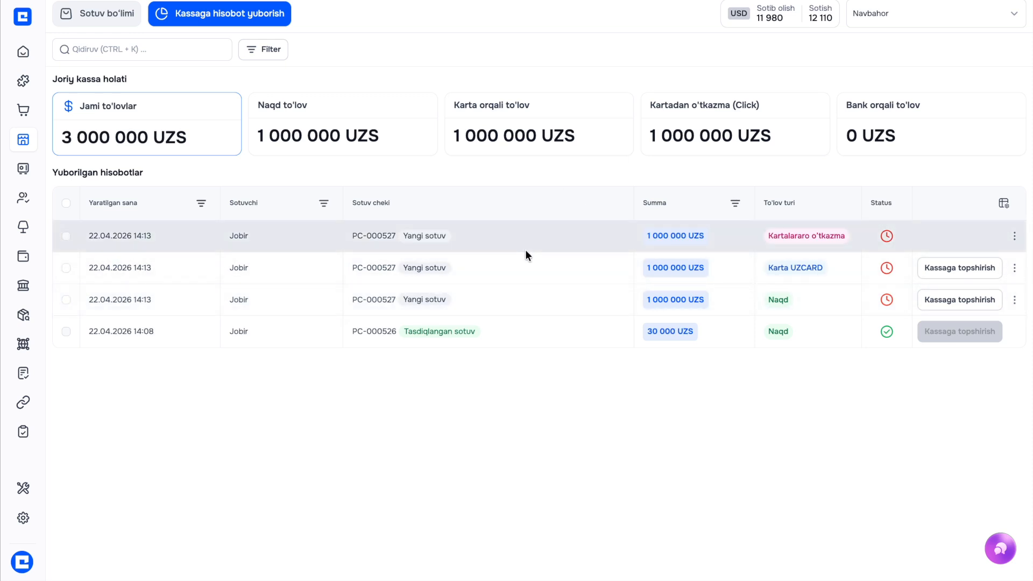
{"action": "left_click", "coordinate": [249, 20]}
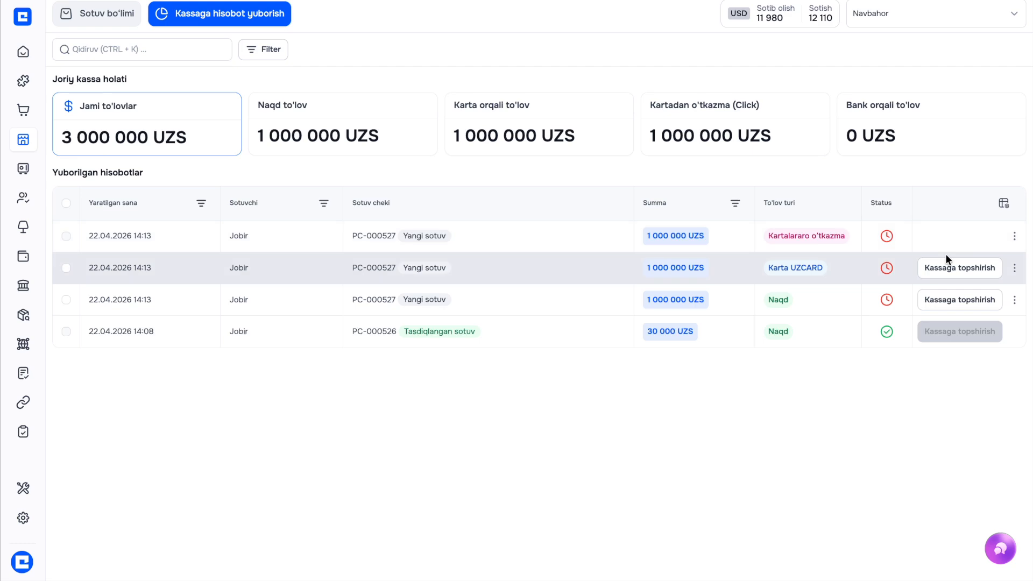
Hand PC-000527's 1 000 000 UZS cash payment to the till and view reports awaiting acceptance
{"action": "left_click", "coordinate": [963, 300]}
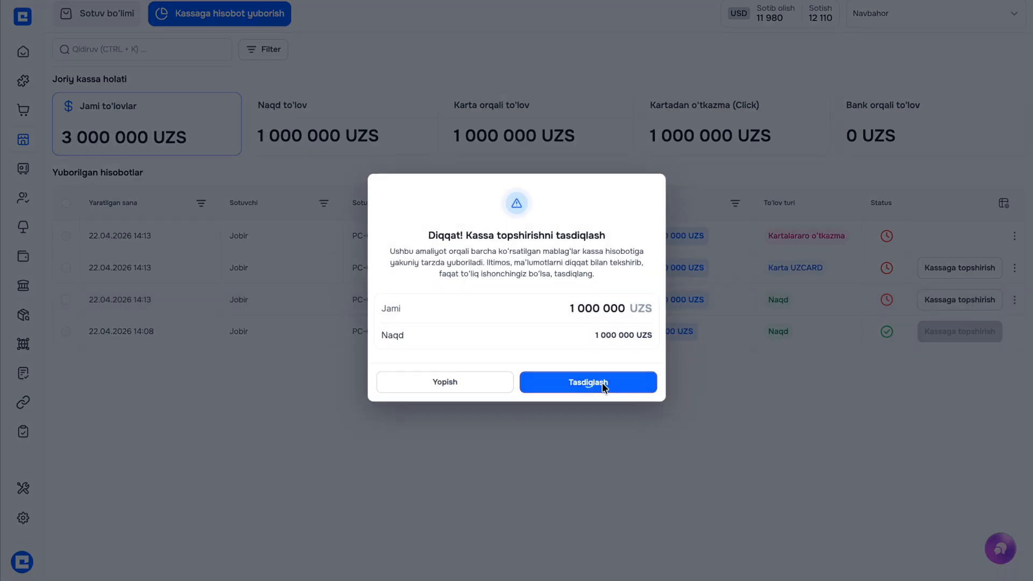
{"action": "left_click", "coordinate": [588, 383]}
{"action": "mouse_move", "coordinate": [75, 293]}
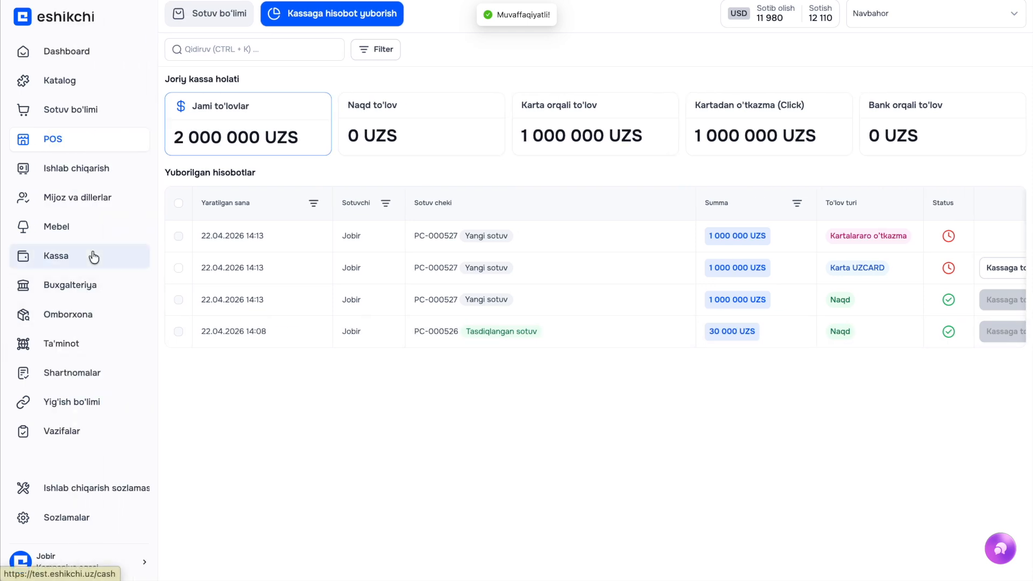
{"action": "left_click", "coordinate": [94, 257]}
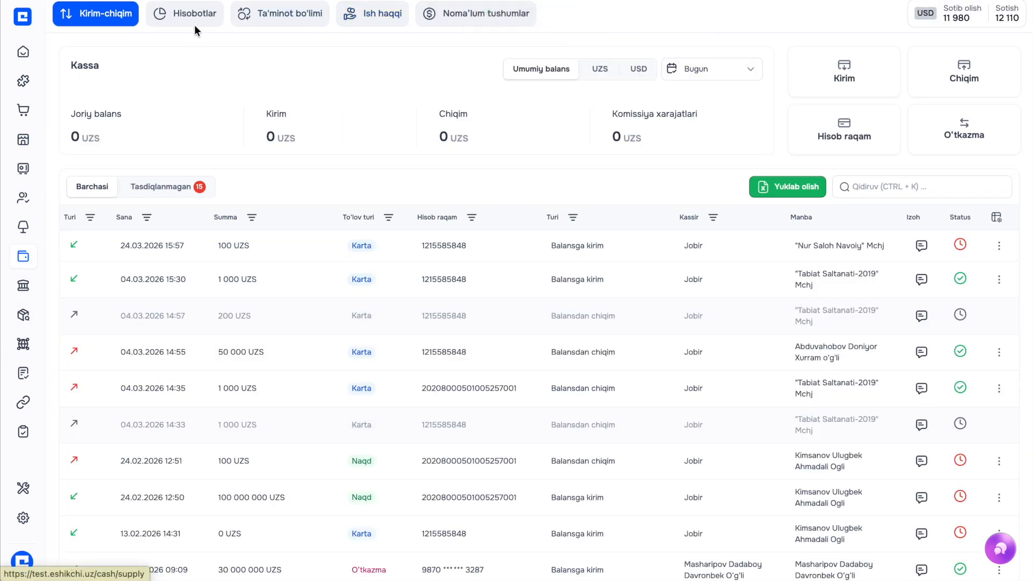
{"action": "left_click", "coordinate": [194, 21]}
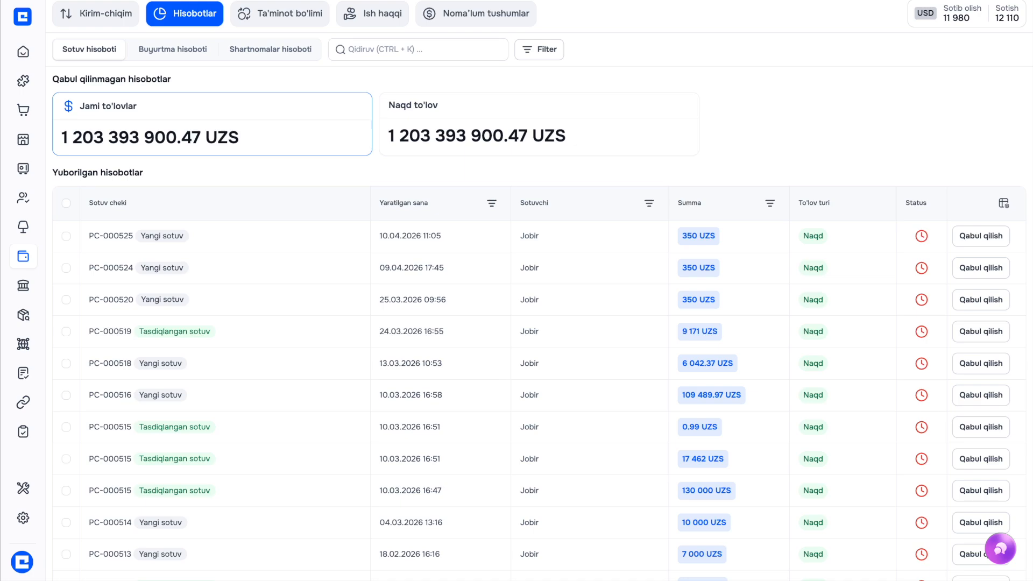
Accept the PC-000527 cash report into the Hamkor bank Navoiy filiali account
{"action": "key", "text": "super+r"}
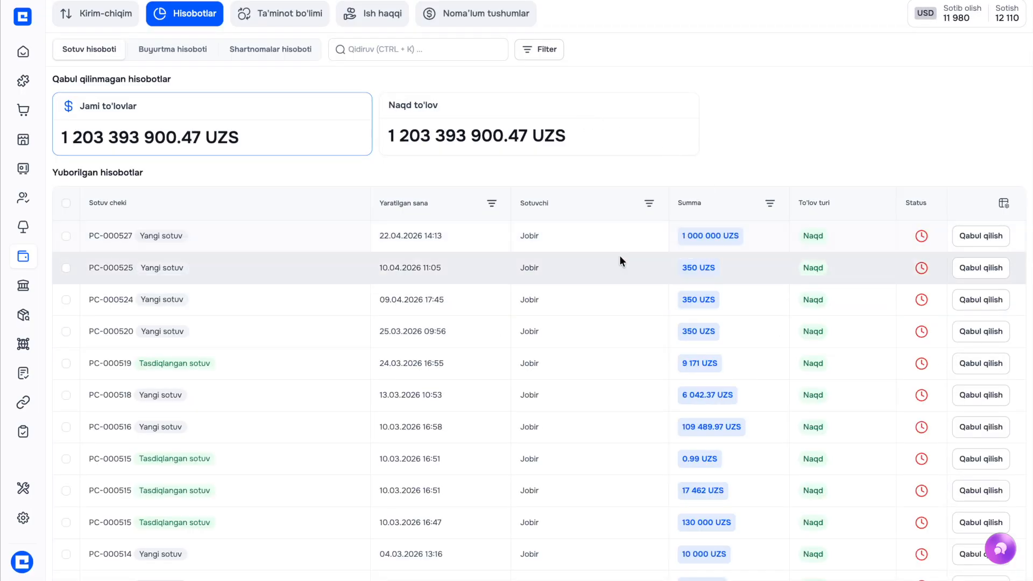
{"action": "left_click", "coordinate": [967, 239]}
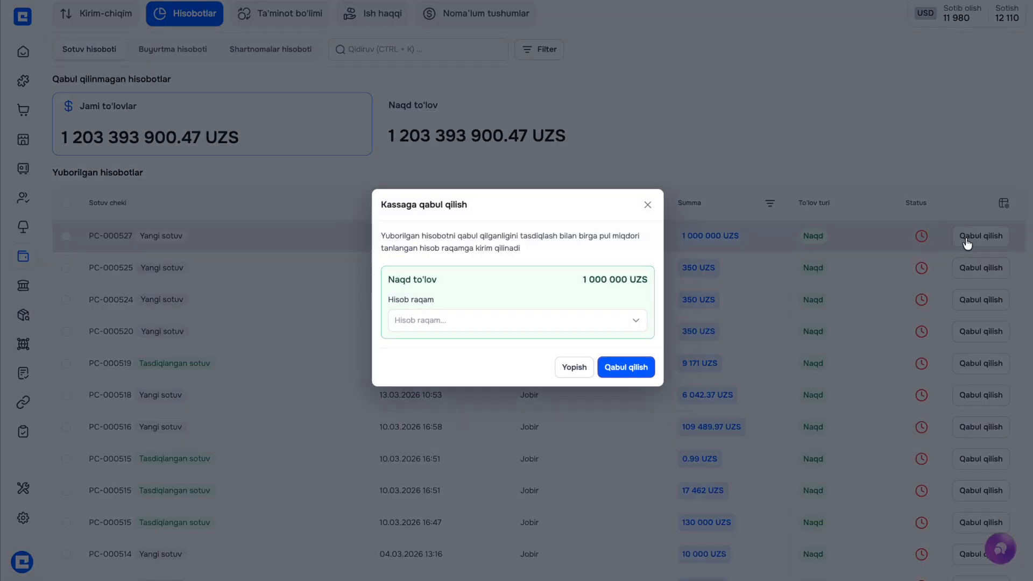
{"action": "left_click", "coordinate": [509, 318]}
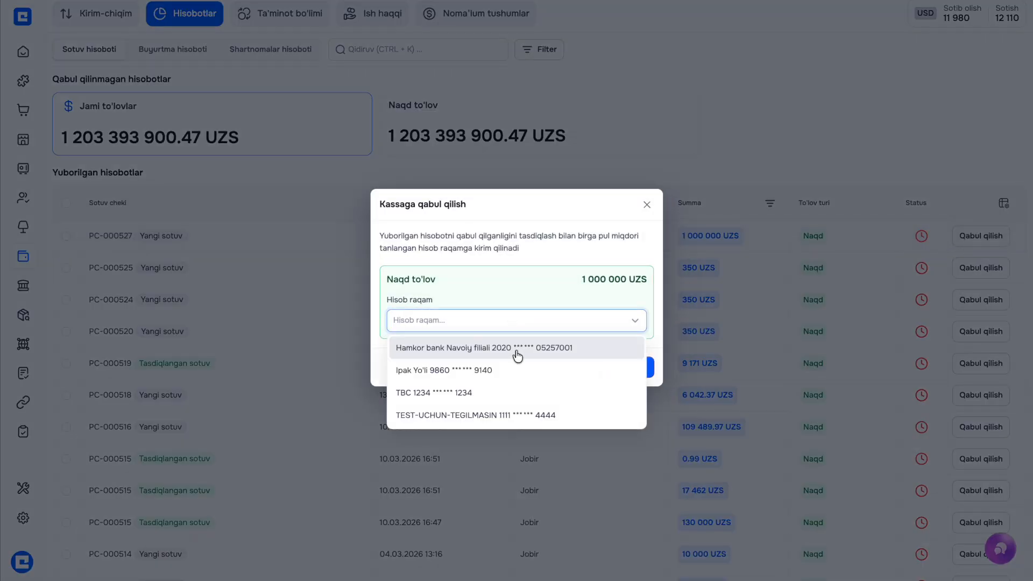
{"action": "left_click", "coordinate": [522, 352]}
{"action": "left_click", "coordinate": [628, 368]}
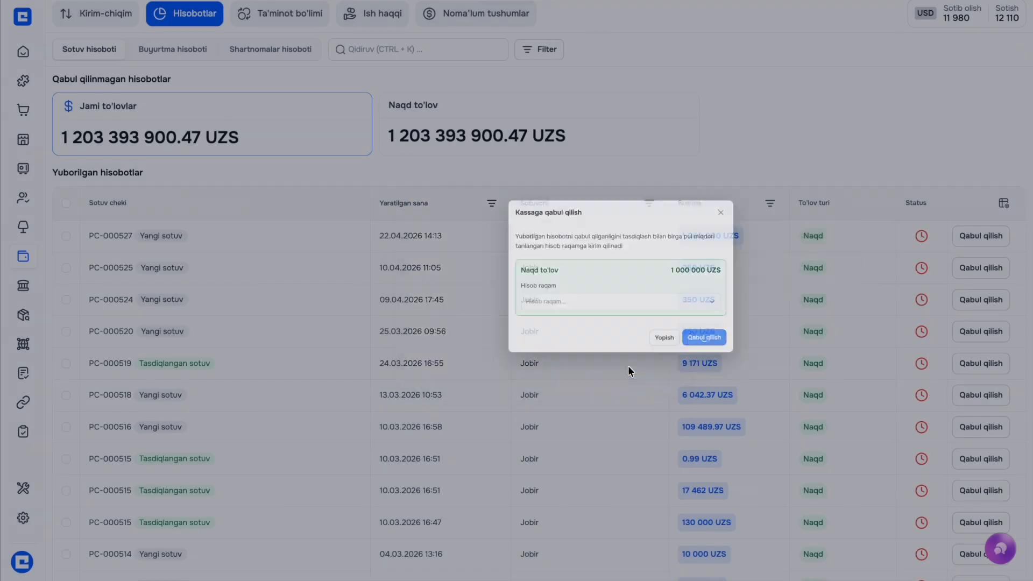
{"action": "mouse_move", "coordinate": [2, 179]}
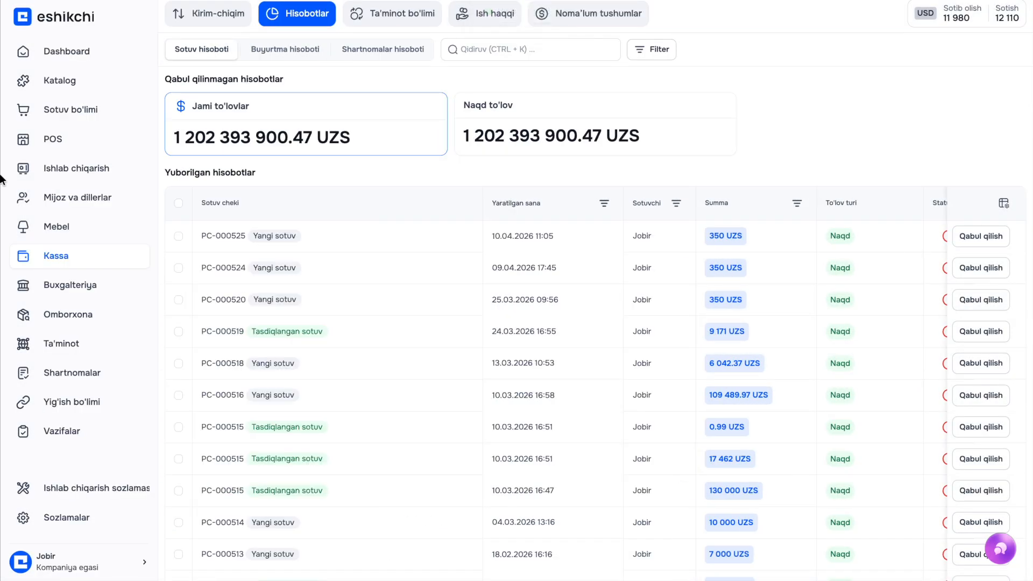
Filter POS sales to the Navbahor cash desk, review PC-000527, then show payments awaiting cashbox handover
{"action": "left_click", "coordinate": [33, 135]}
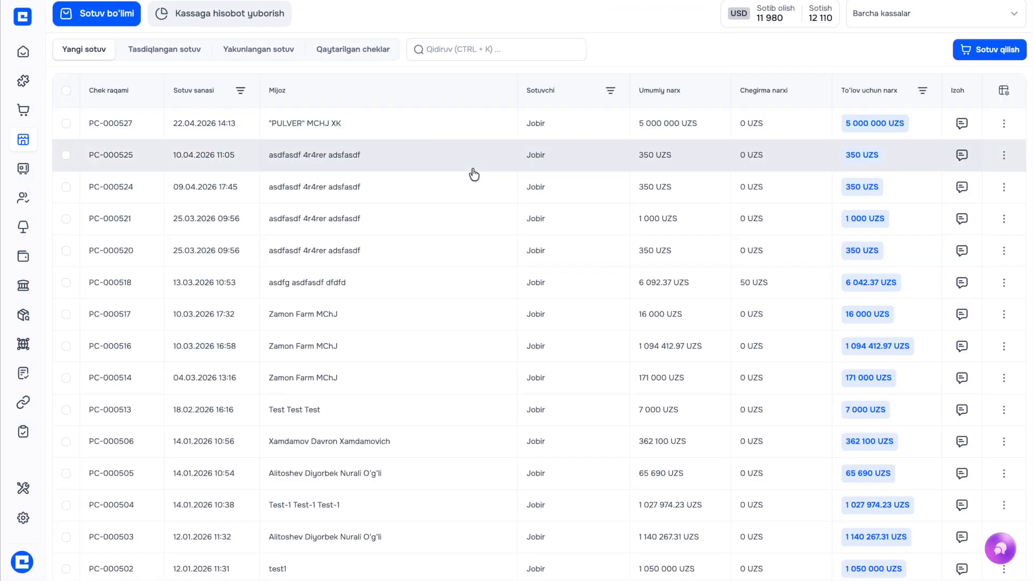
{"action": "left_click", "coordinate": [931, 18]}
{"action": "left_click", "coordinate": [878, 134]}
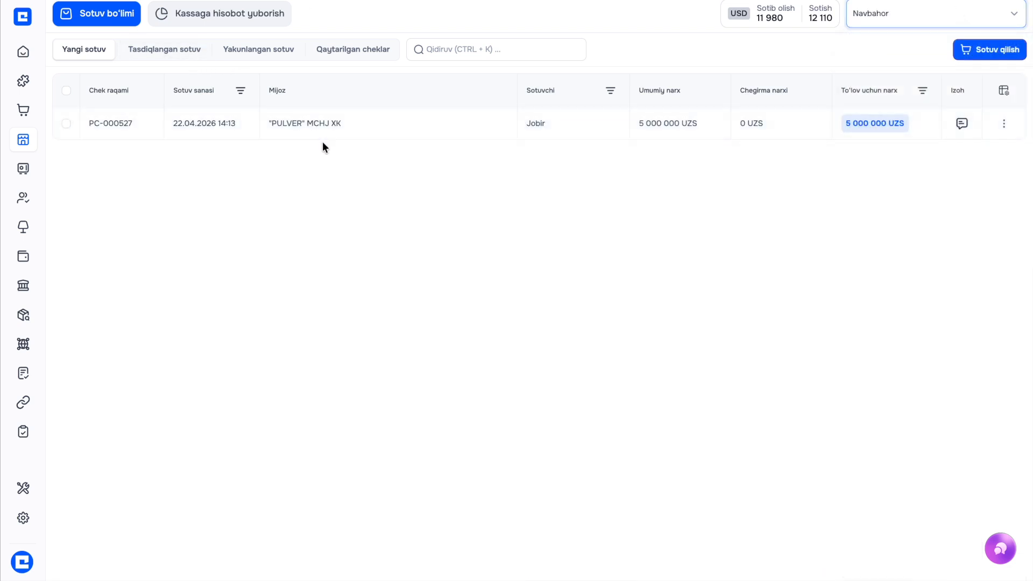
{"action": "left_click", "coordinate": [319, 132]}
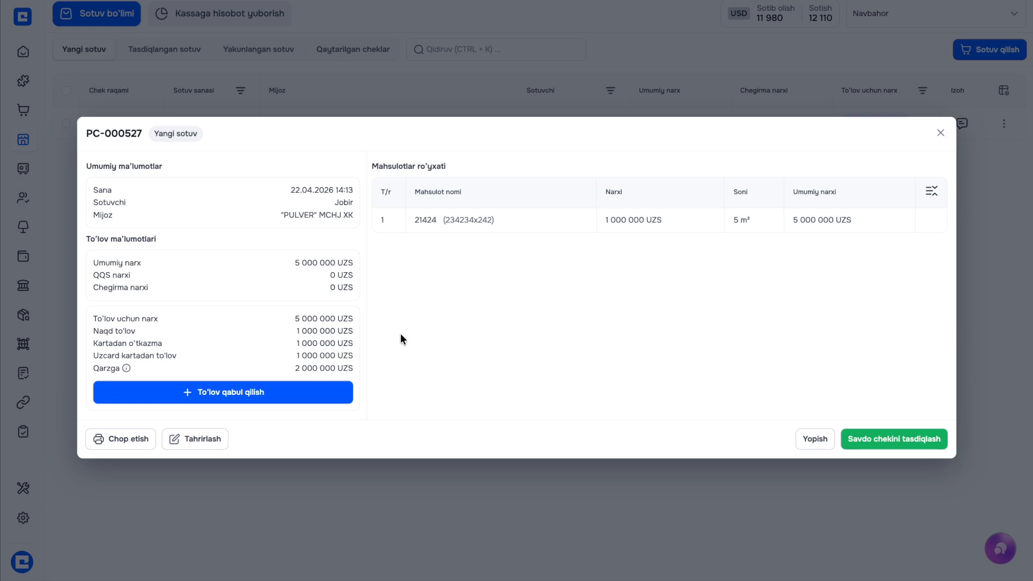
{"action": "left_click", "coordinate": [328, 110]}
{"action": "left_click", "coordinate": [210, 13]}
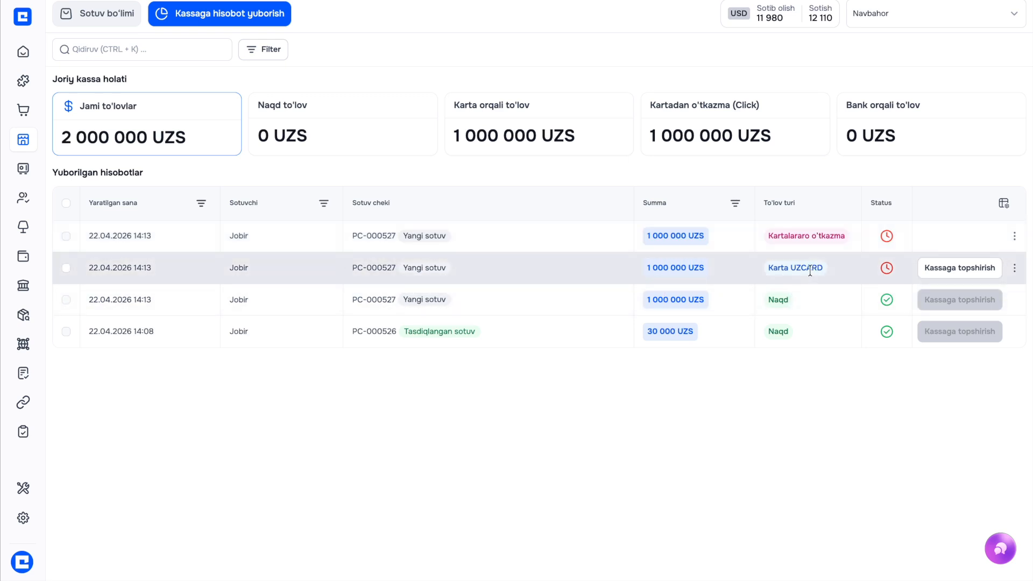
Hand PC-000527's 1 000 000 UZS UZCARD payment over to the cashbox
{"action": "left_click", "coordinate": [947, 274]}
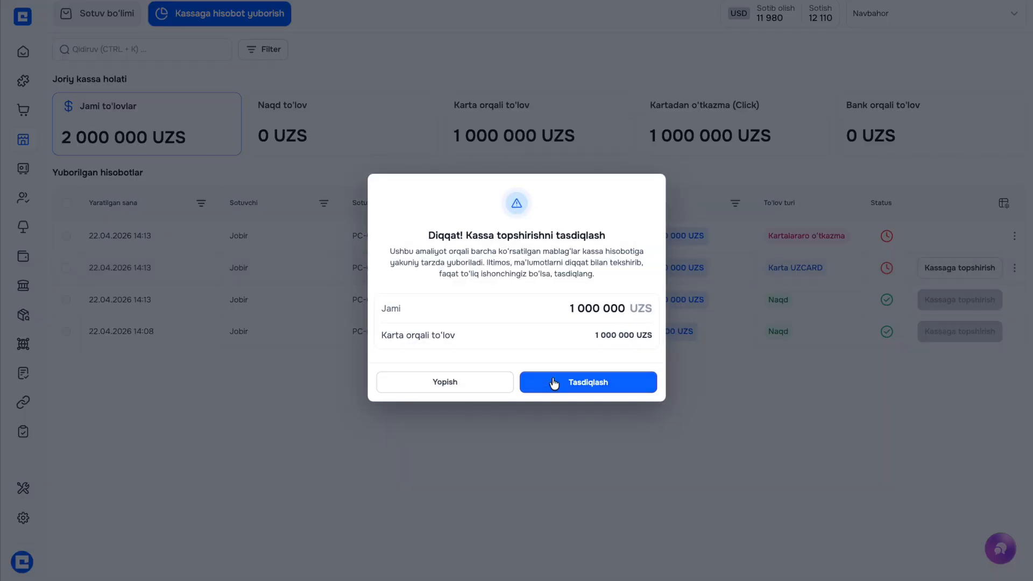
{"action": "left_click", "coordinate": [554, 382]}
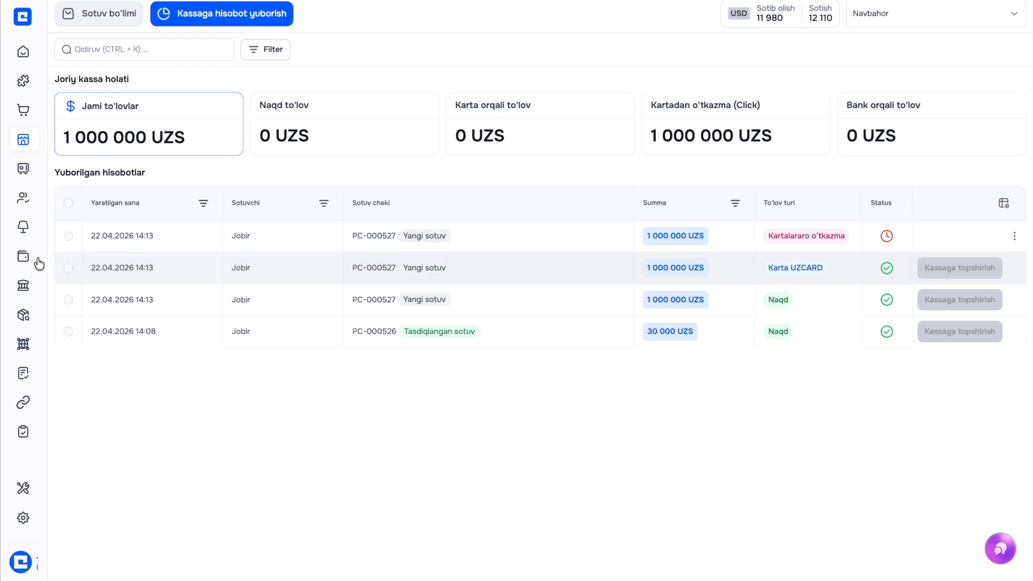
{"action": "mouse_move", "coordinate": [39, 263]}
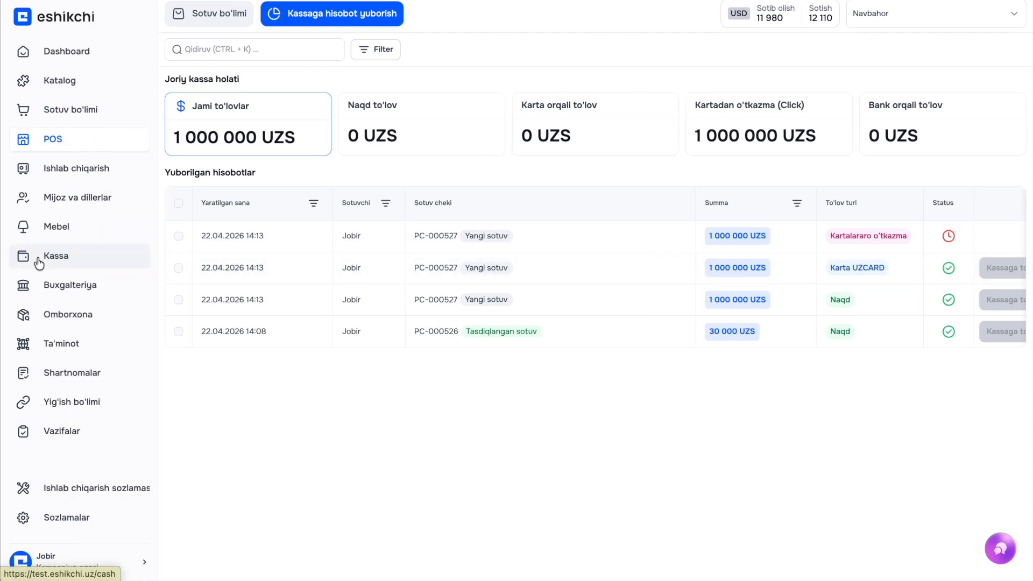
Accept the PC-000527 UZCARD check in the accounting sales reports
{"action": "left_click", "coordinate": [70, 297]}
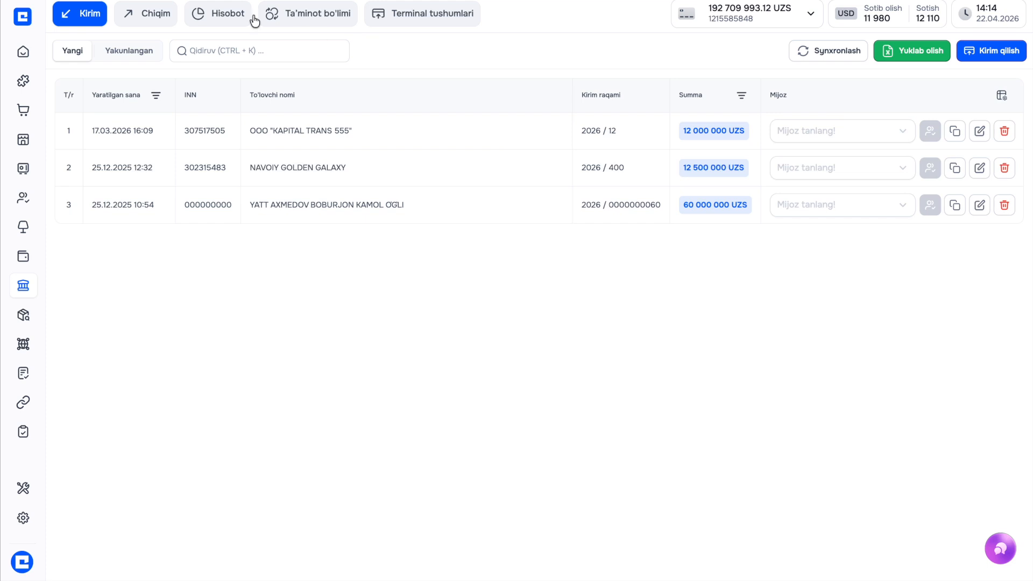
{"action": "left_click", "coordinate": [228, 14]}
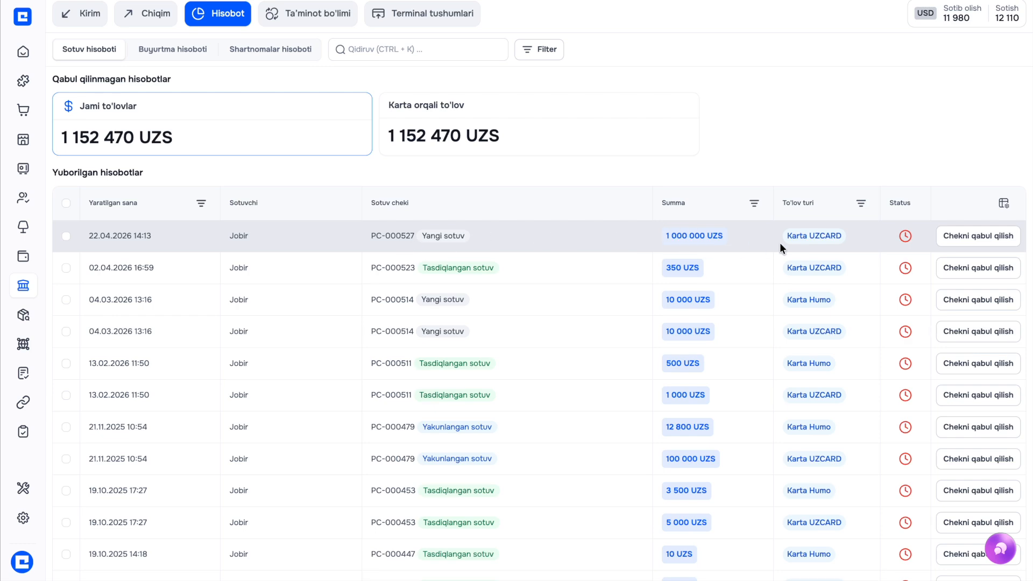
{"action": "left_click", "coordinate": [957, 242]}
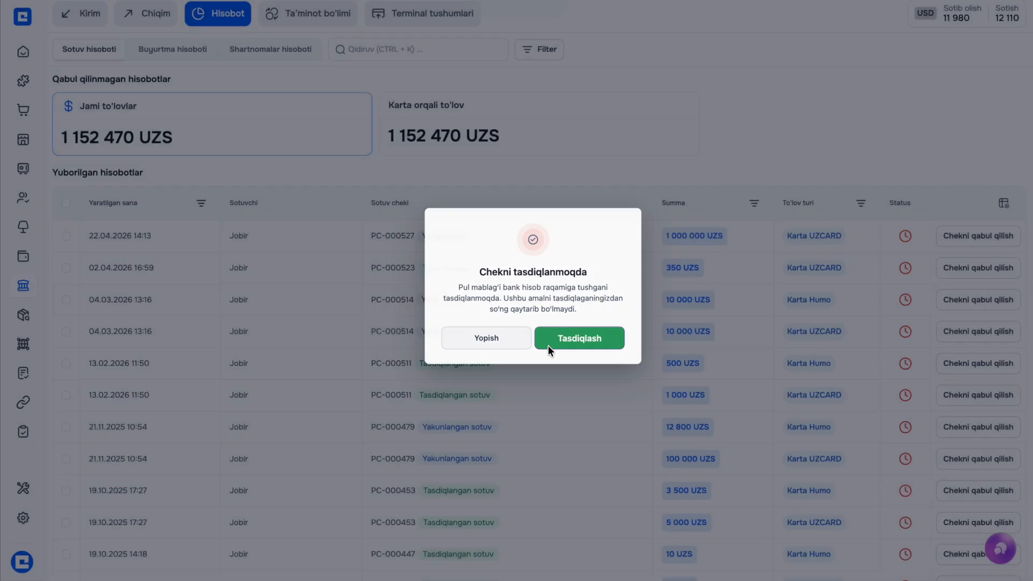
{"action": "left_click", "coordinate": [549, 349]}
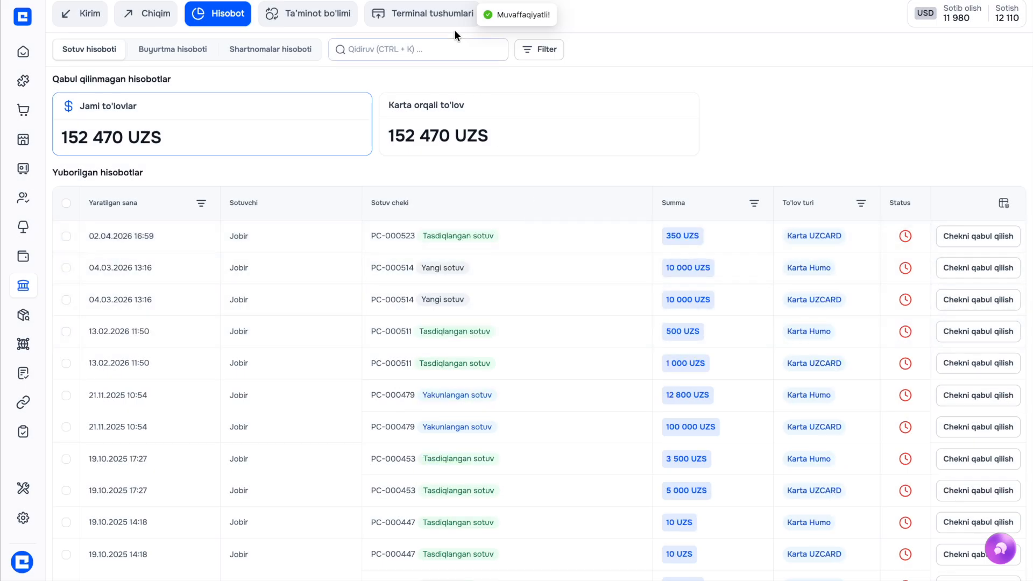
{"action": "left_click", "coordinate": [447, 15]}
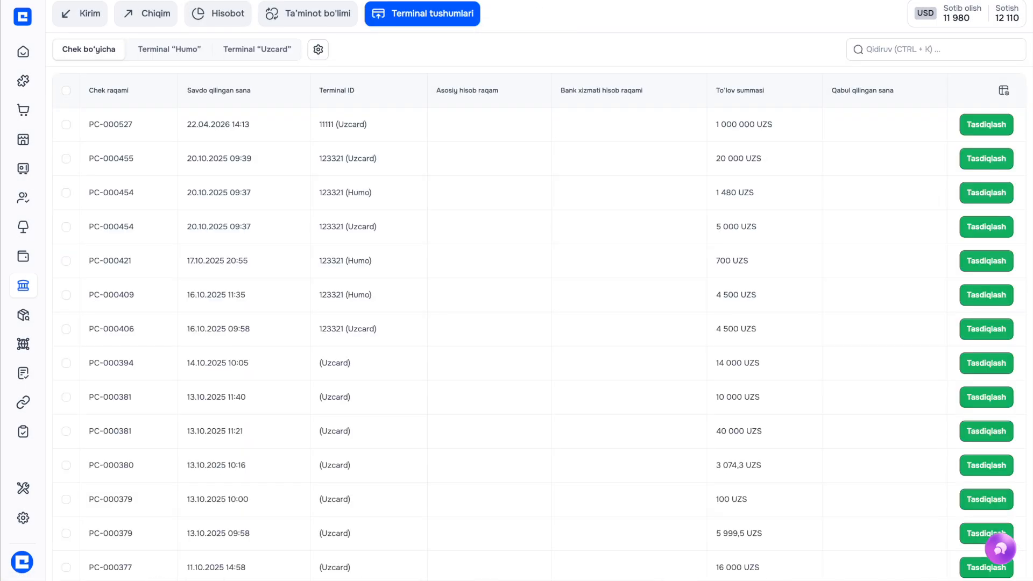
Confirm PC-000527's 1 000 000 UZS terminal receipt
{"action": "key", "text": "super+r"}
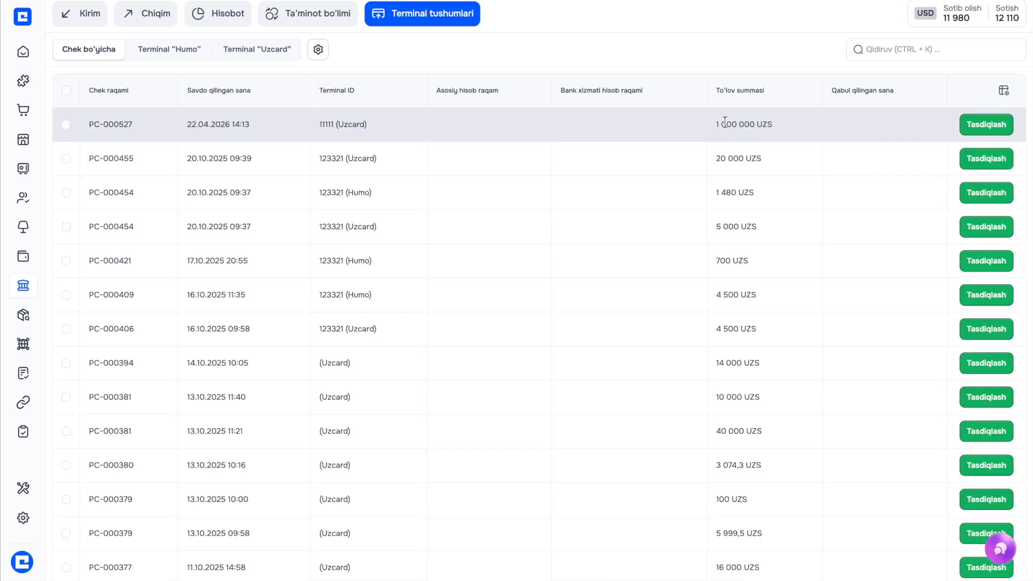
{"action": "left_click", "coordinate": [974, 126]}
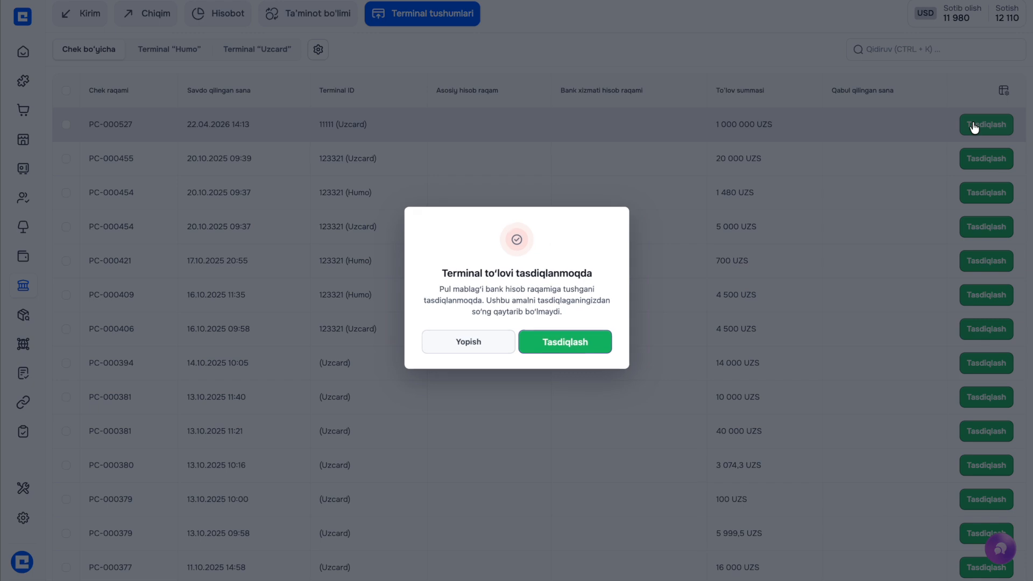
{"action": "left_click", "coordinate": [548, 347]}
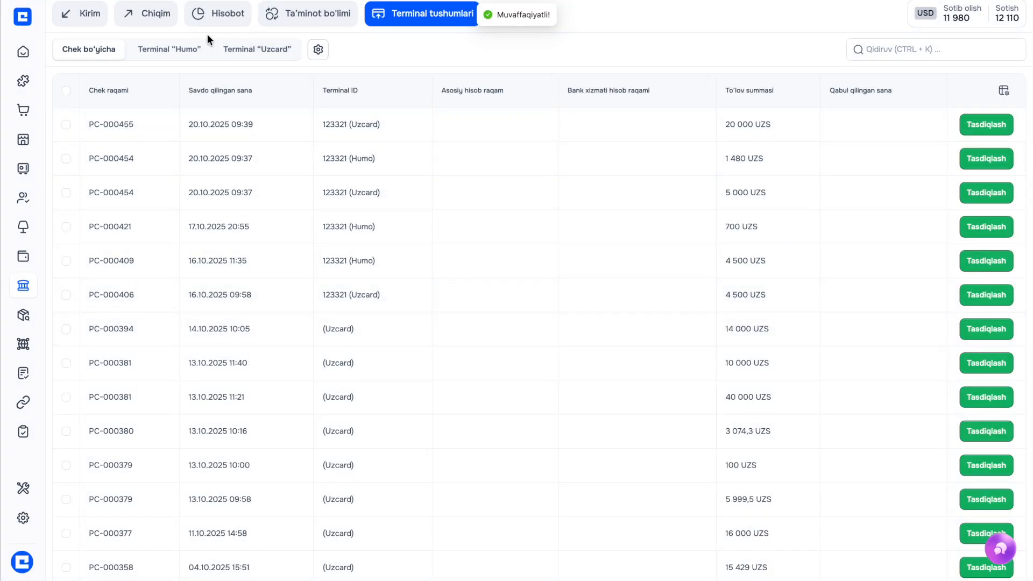
Check that only PC-000527's card transfer awaits cashbox handover, then go to the Kassa overview
{"action": "left_click", "coordinate": [189, 14]}
{"action": "left_click", "coordinate": [52, 139]}
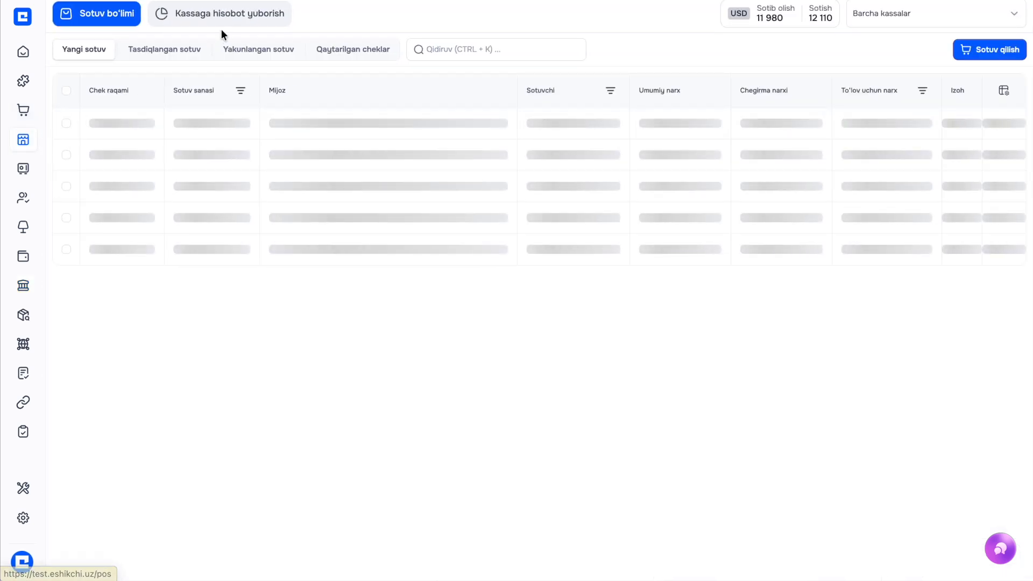
{"action": "left_click", "coordinate": [222, 13]}
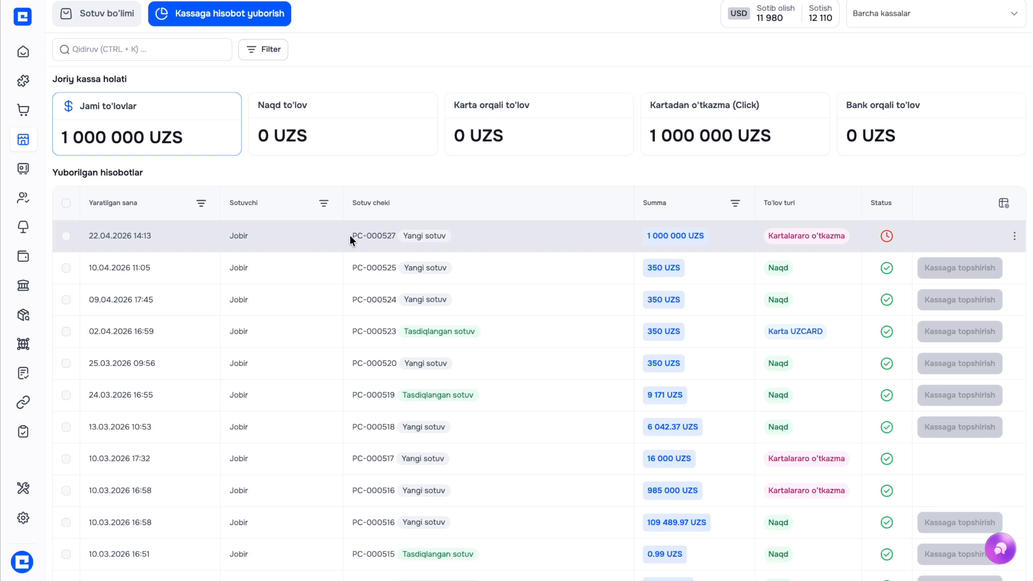
{"action": "mouse_move", "coordinate": [12, 245]}
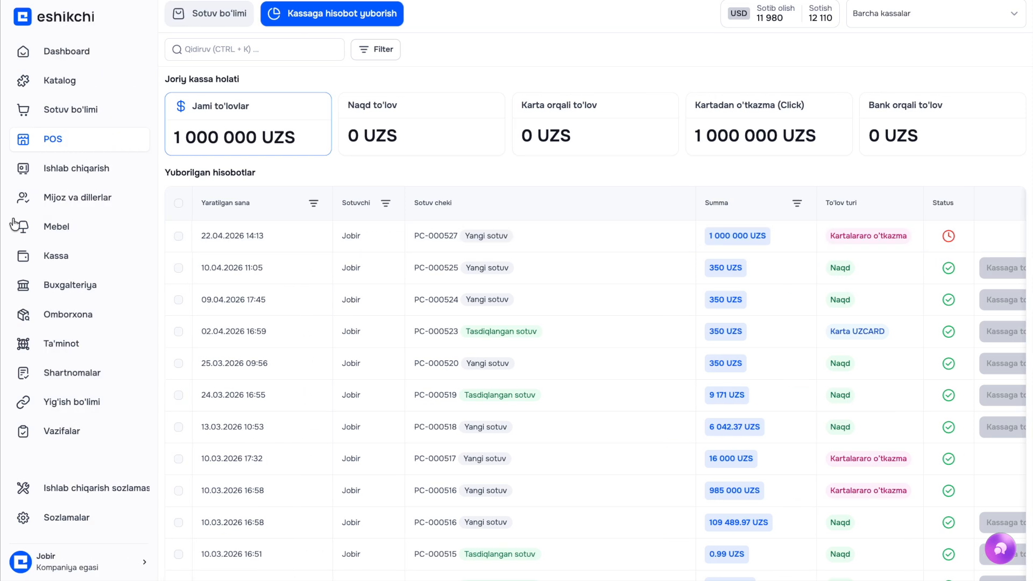
{"action": "left_click", "coordinate": [43, 257]}
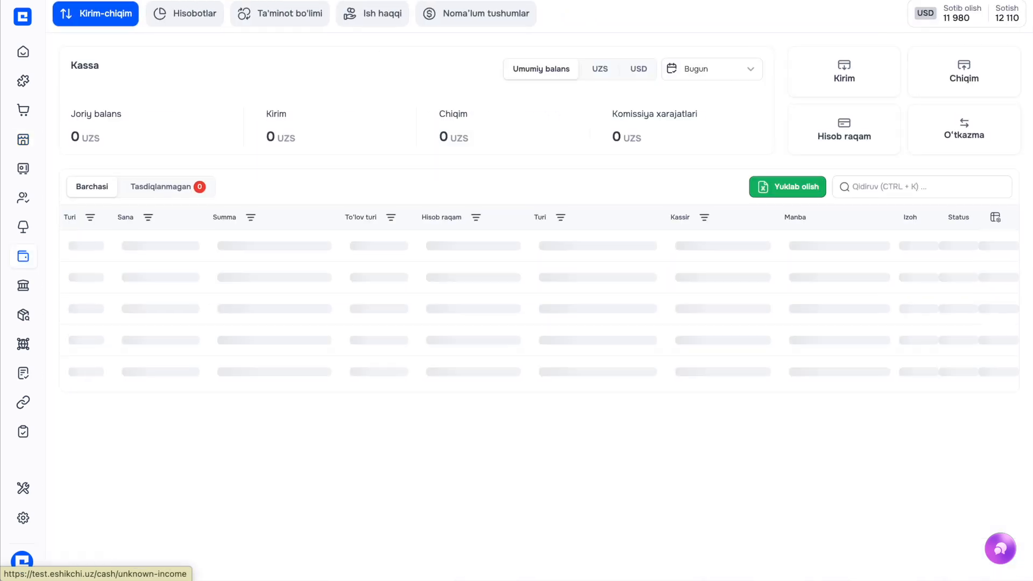
Show the Noma'lum tushumlar list, opening and closing the new income form without saving
{"action": "left_click", "coordinate": [487, 20]}
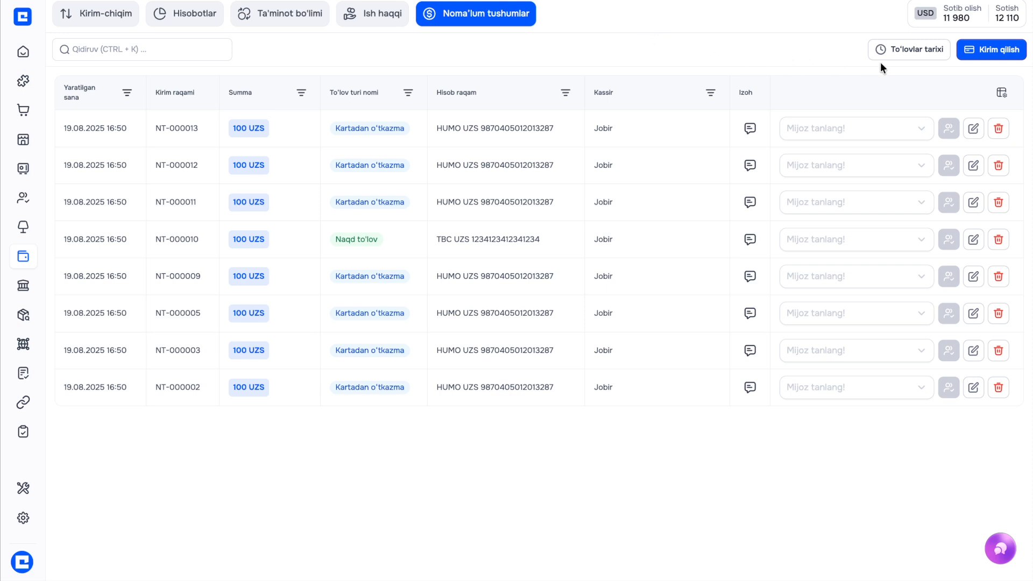
{"action": "left_click", "coordinate": [986, 54]}
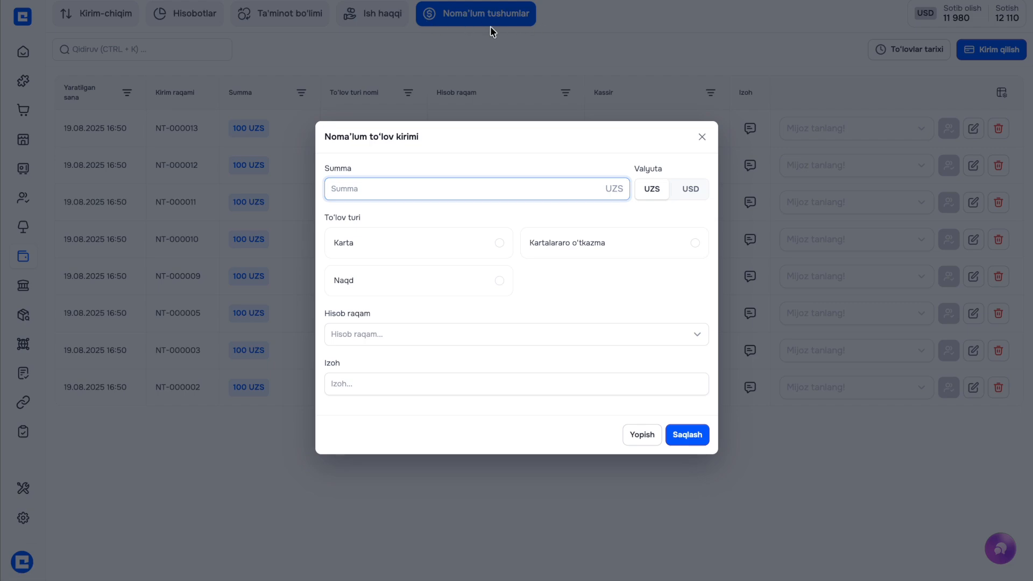
{"action": "left_click", "coordinate": [445, 25]}
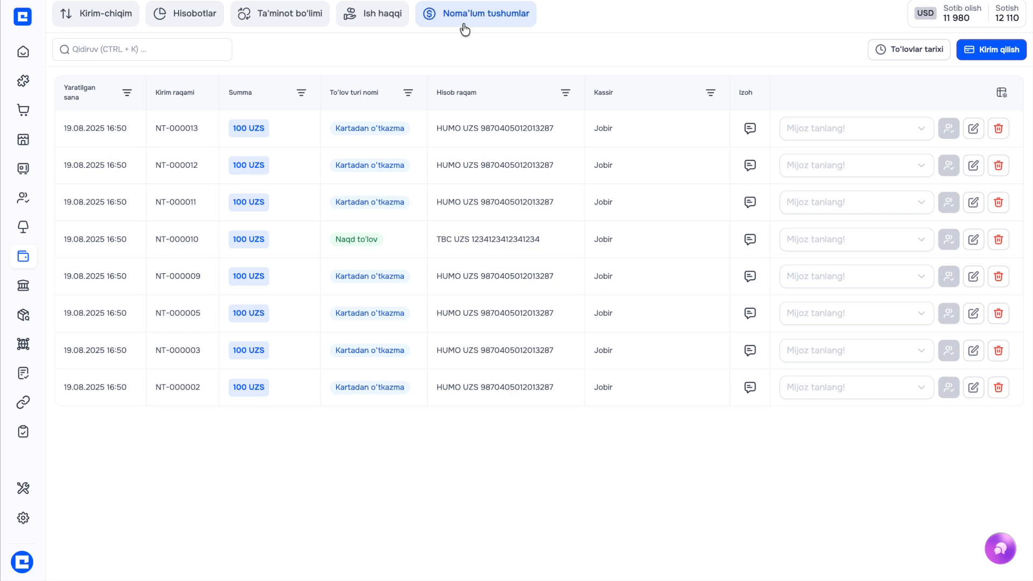
{"action": "left_click", "coordinate": [482, 24]}
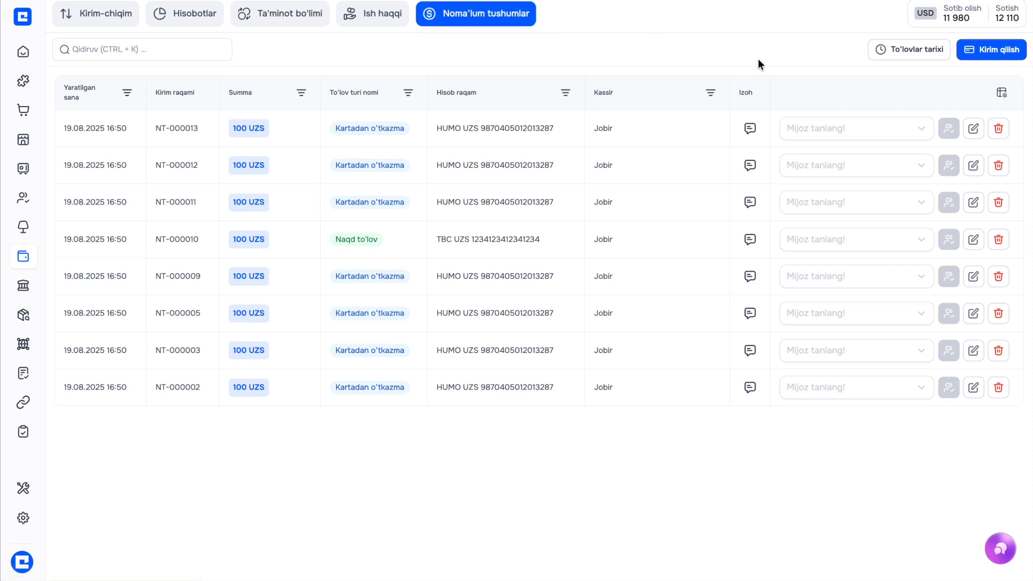
Enter a 1 000 000 UZS inter-card transfer receipt into the Hamkor bank Navoiy filiali account
{"action": "left_click", "coordinate": [992, 54]}
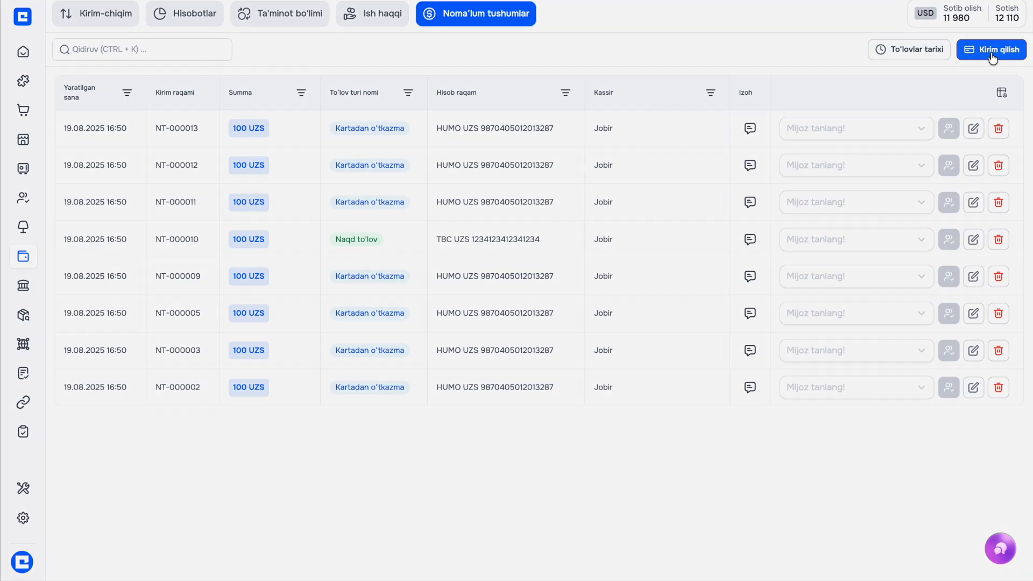
{"action": "left_click", "coordinate": [502, 186]}
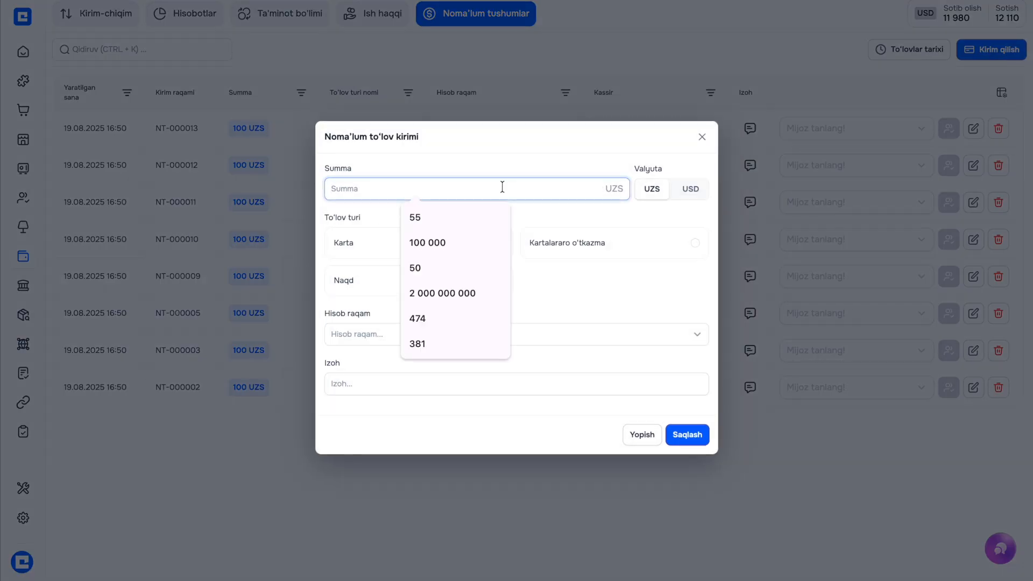
{"action": "type", "text": "1 000 000"}
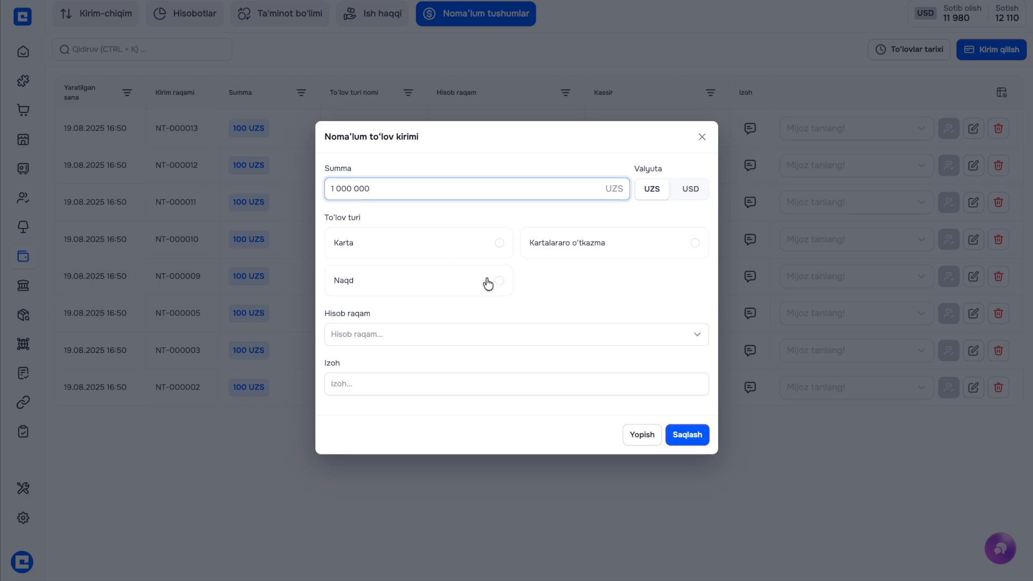
{"action": "left_click", "coordinate": [577, 245]}
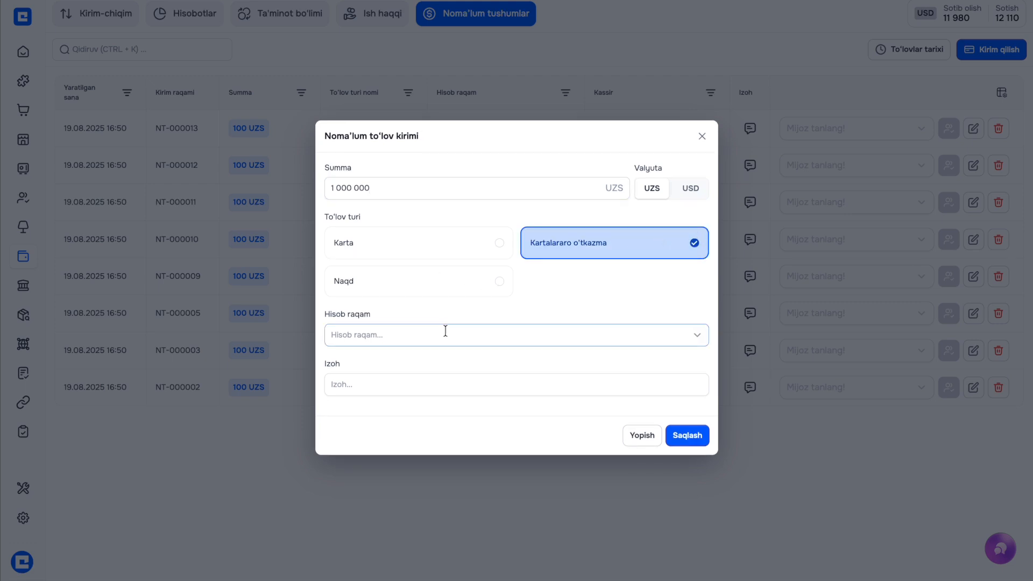
{"action": "left_click", "coordinate": [404, 337]}
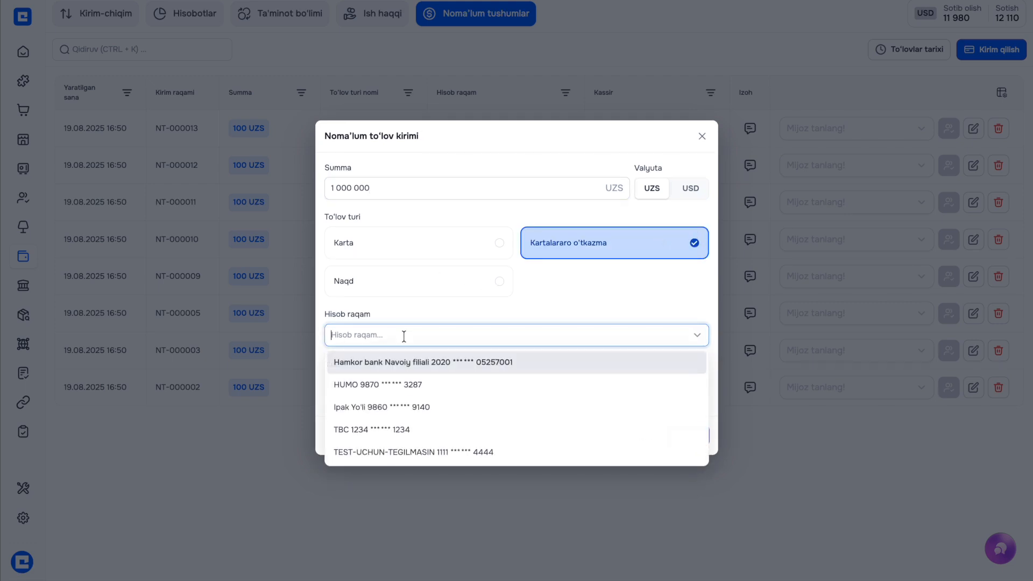
{"action": "left_click", "coordinate": [422, 364]}
Add the comment '5', save the receipt as NT-000065, and leave it without a client
{"action": "left_click", "coordinate": [447, 387]}
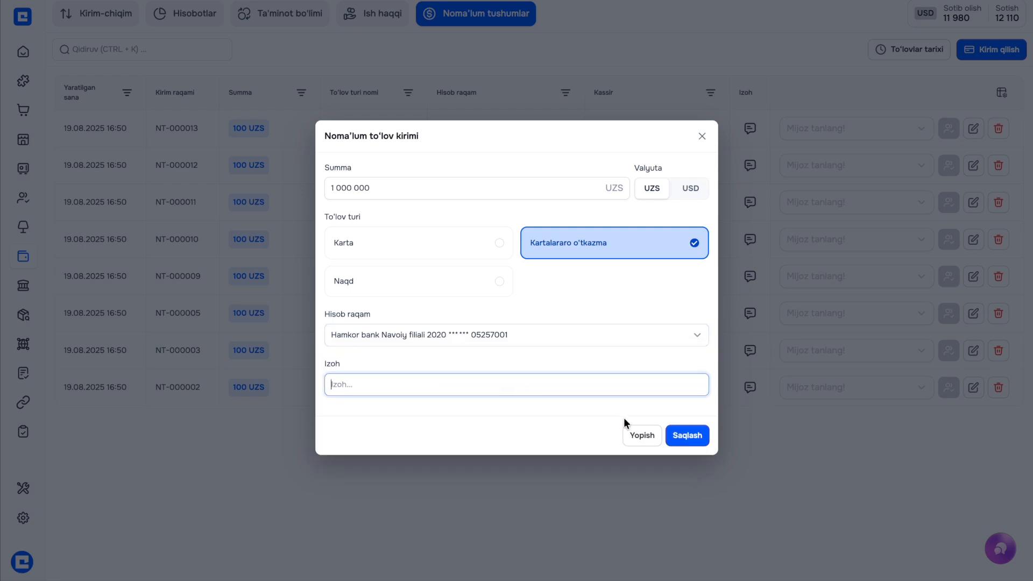
{"action": "type", "text": "527"}
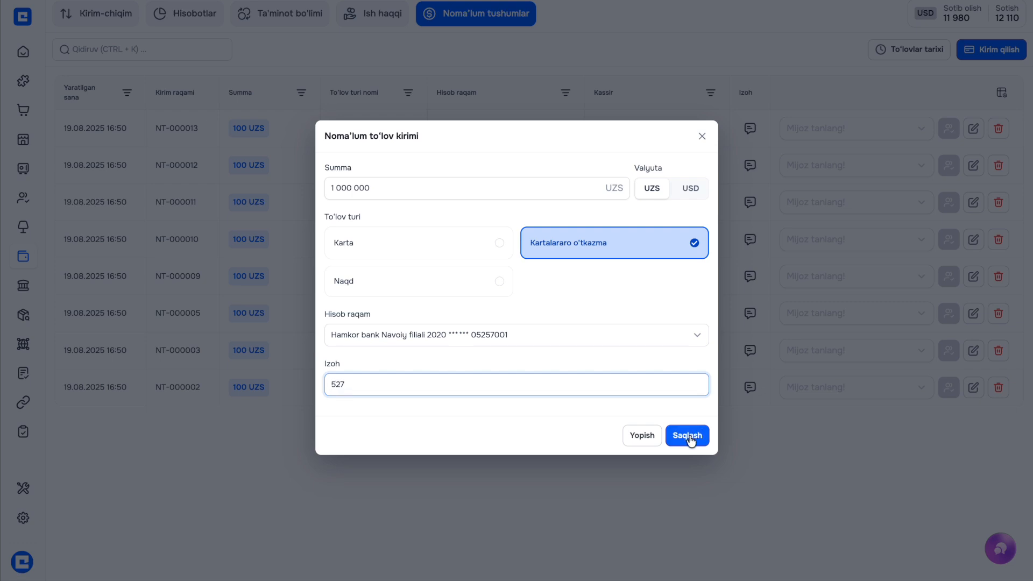
{"action": "left_click", "coordinate": [689, 436]}
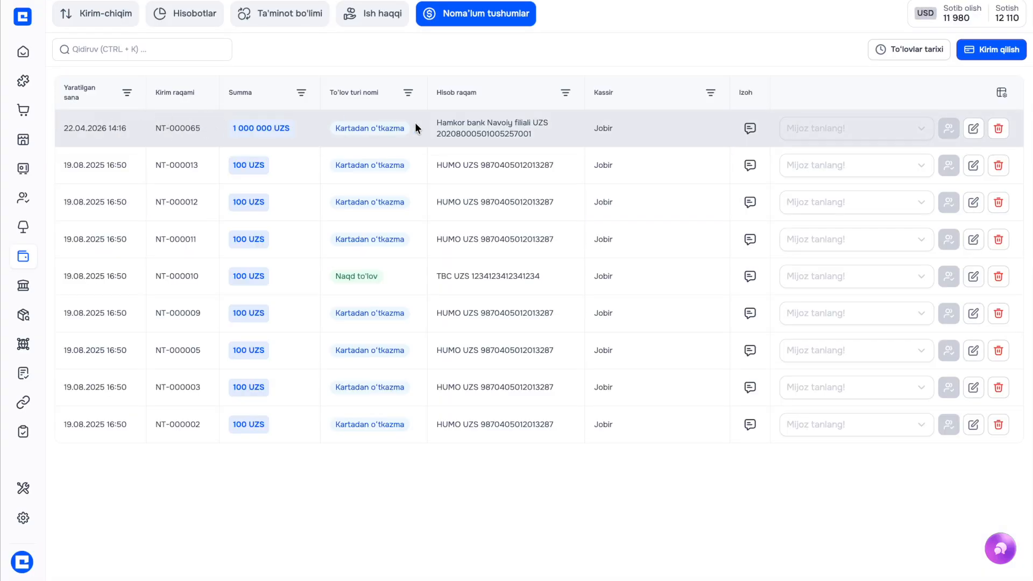
{"action": "left_click", "coordinate": [822, 133]}
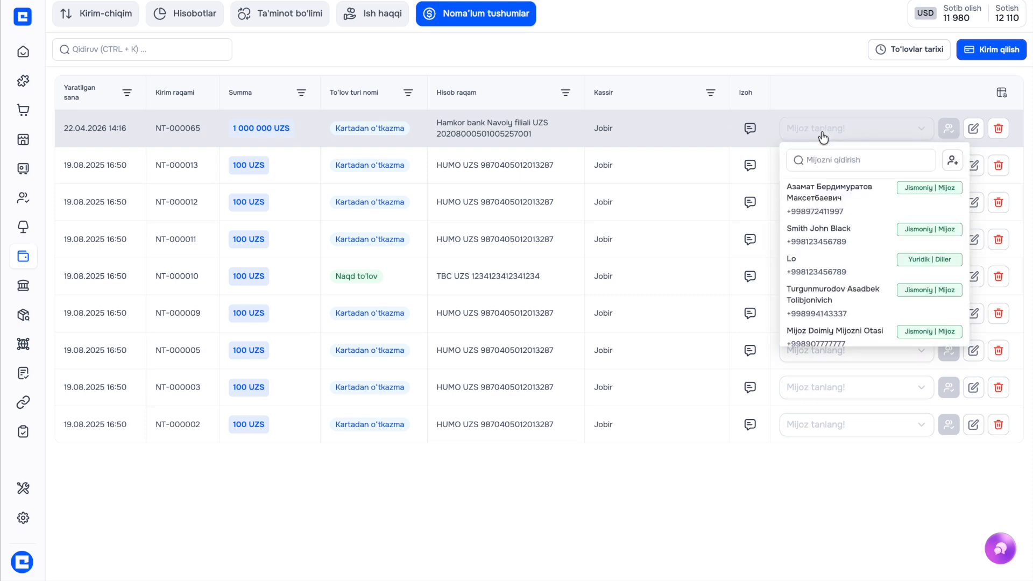
{"action": "left_click", "coordinate": [782, 63]}
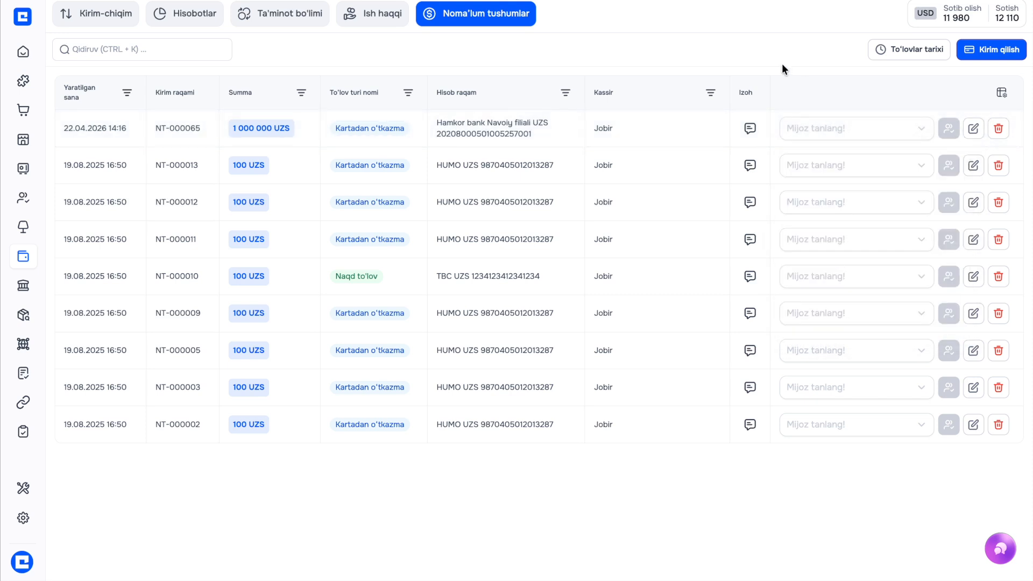
Review sale PC-000527 in the POS list and copy its client name
{"action": "mouse_move", "coordinate": [20, 147]}
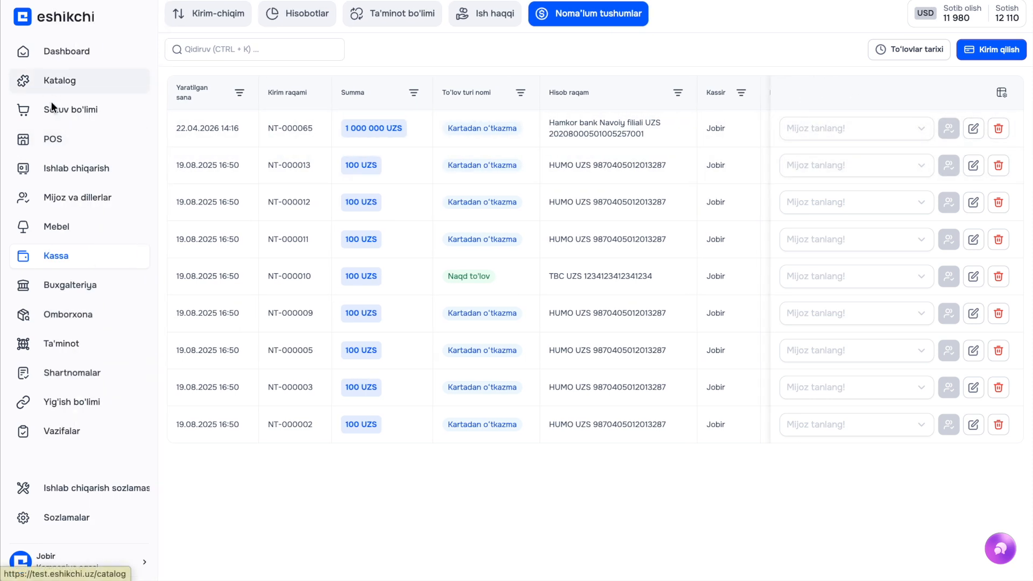
{"action": "left_click", "coordinate": [59, 141]}
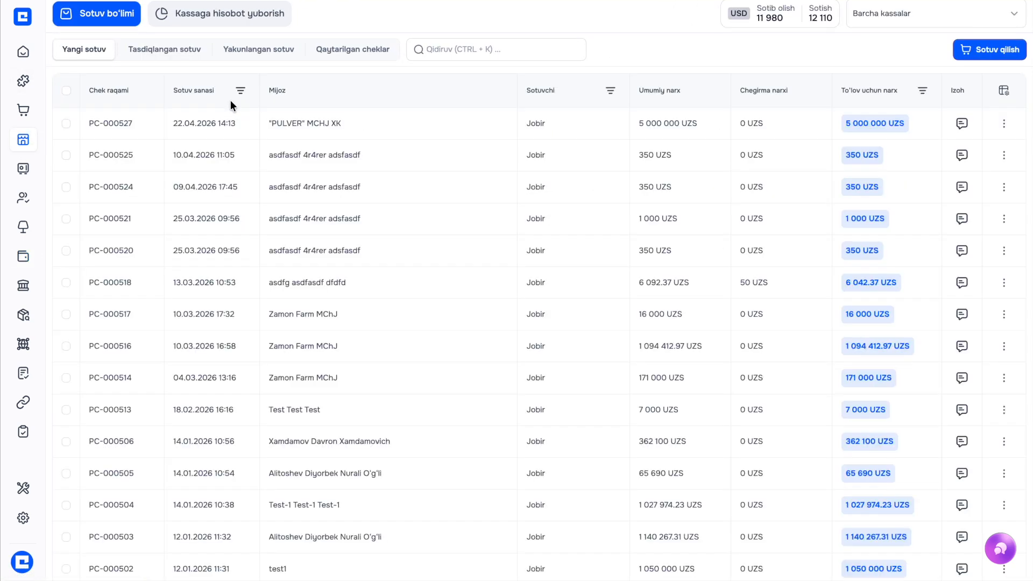
{"action": "left_click", "coordinate": [215, 22]}
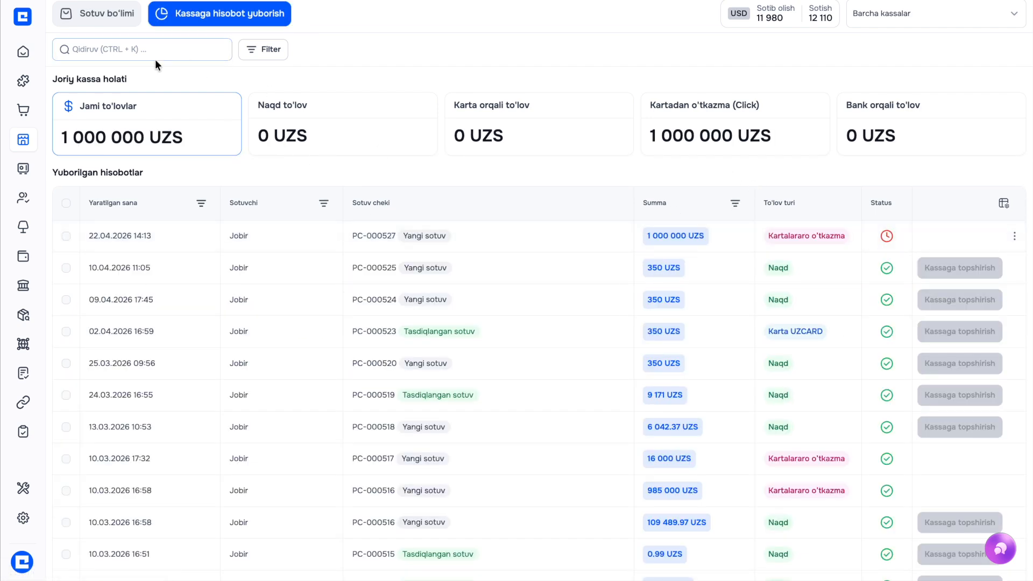
{"action": "left_click", "coordinate": [102, 19]}
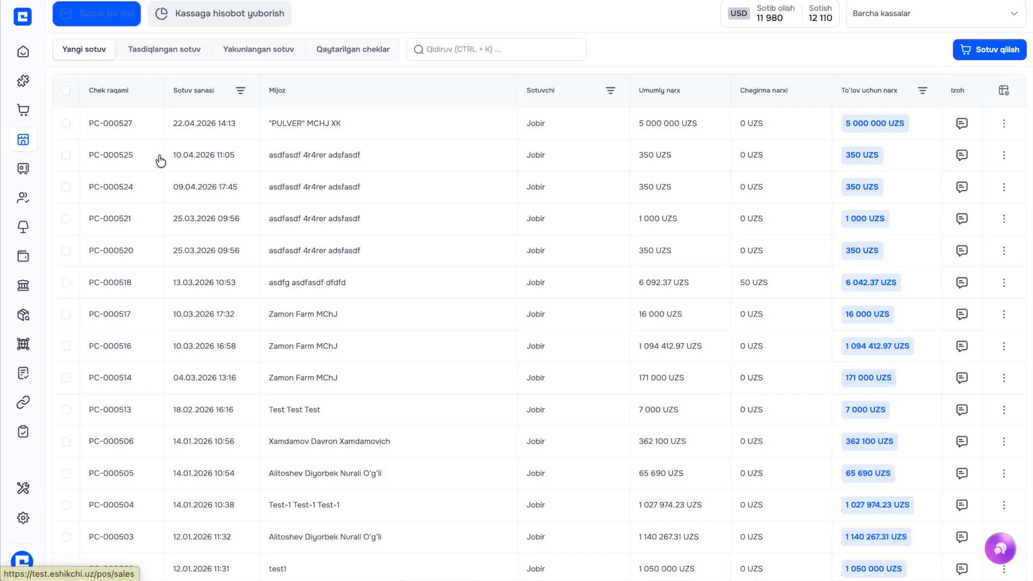
{"action": "left_click", "coordinate": [904, 13]}
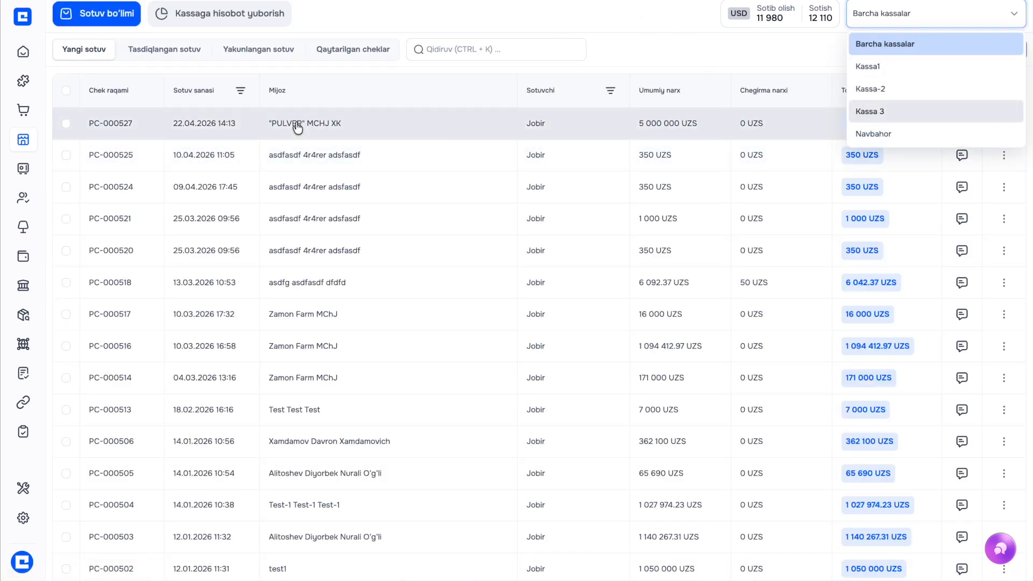
{"action": "left_click", "coordinate": [295, 123]}
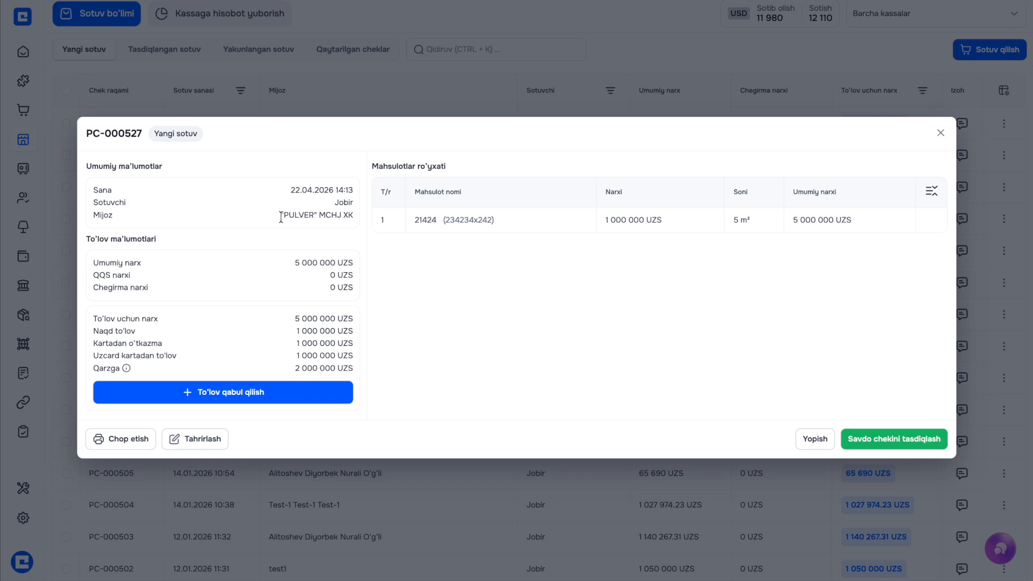
{"action": "left_click_drag", "start_coordinate": [280, 216], "coordinate": [353, 218]}
{"action": "key", "text": "ctrl+c"}
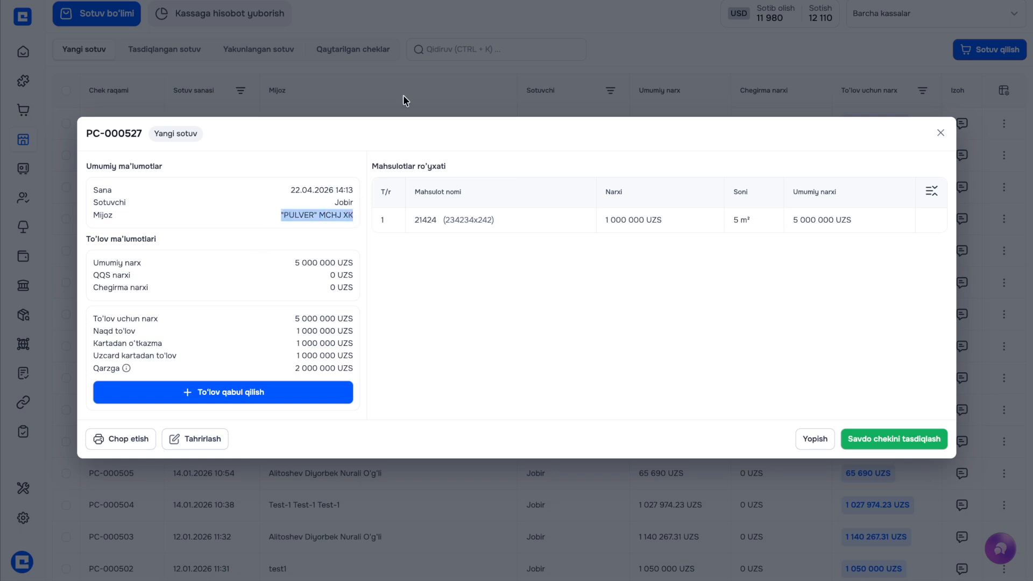
{"action": "left_click", "coordinate": [408, 84]}
Look up the "PULVER" MCHJ XK client record, then return to the POS sales list
{"action": "mouse_move", "coordinate": [22, 203]}
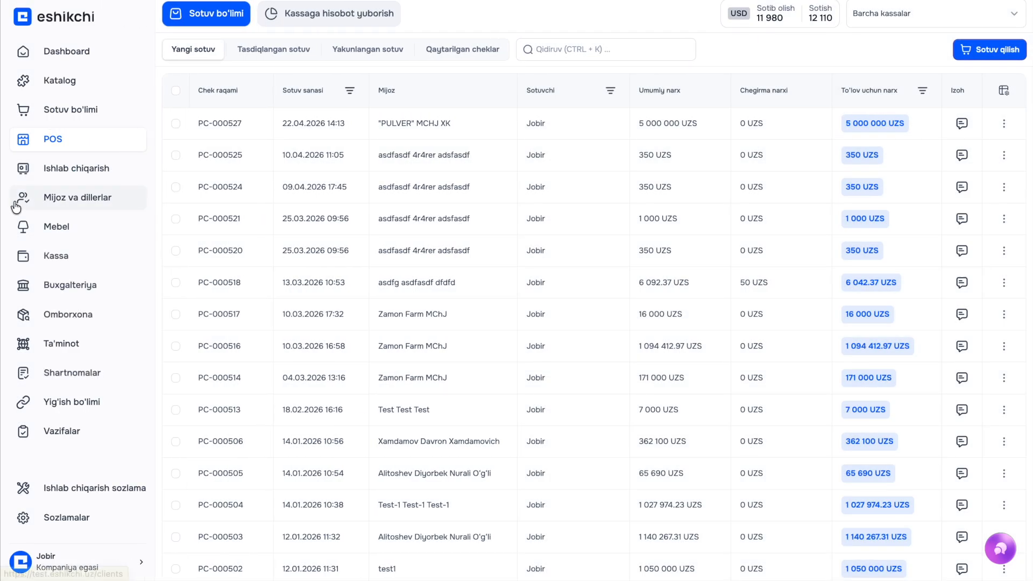
{"action": "left_click", "coordinate": [62, 198]}
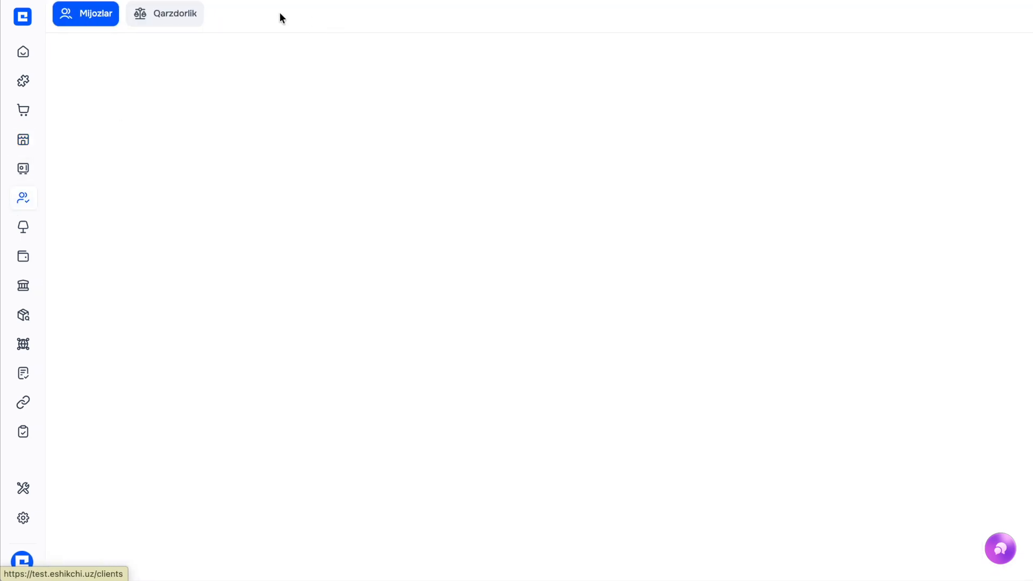
{"action": "left_click", "coordinate": [330, 50]}
{"action": "key", "text": "ctrl+v"}
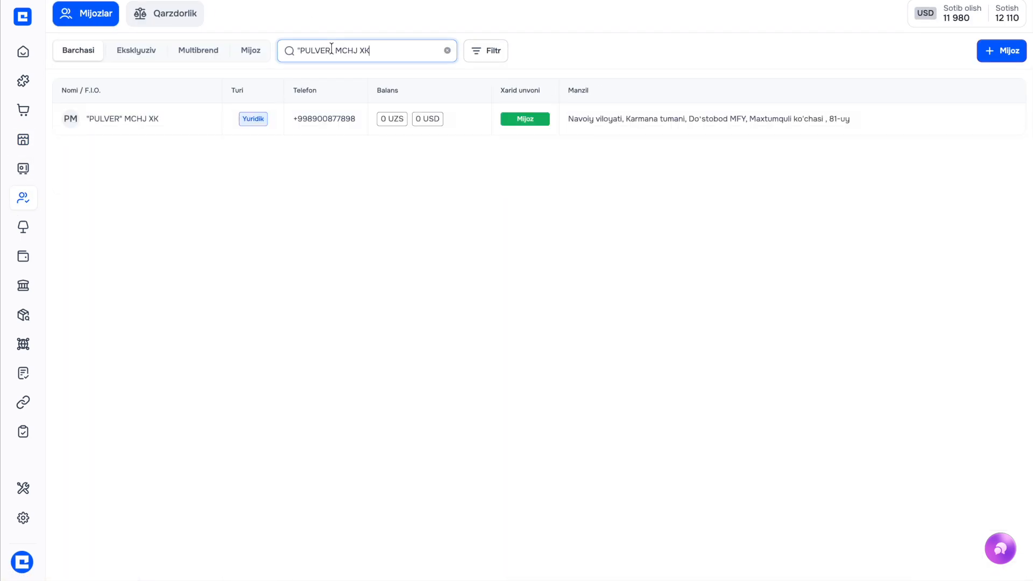
{"action": "left_click", "coordinate": [235, 108]}
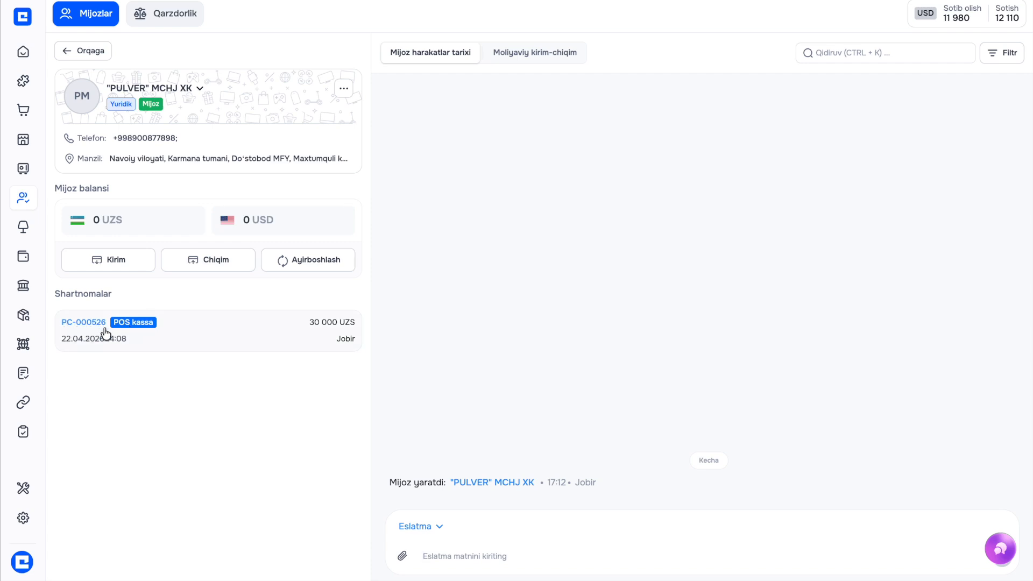
{"action": "left_click", "coordinate": [51, 141]}
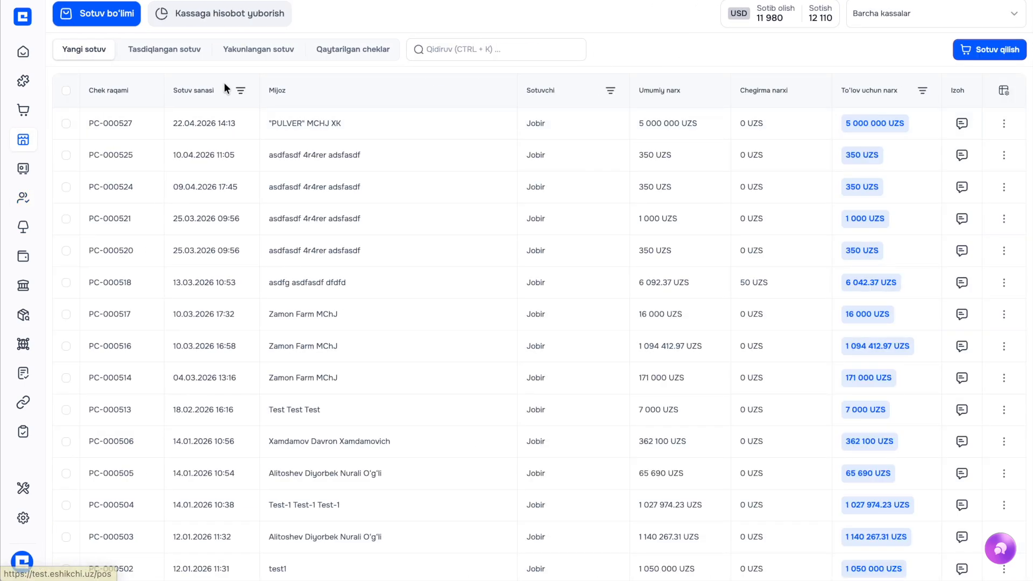
Open sale PC-000527 and confirm its sale receipt
{"action": "left_click", "coordinate": [181, 124]}
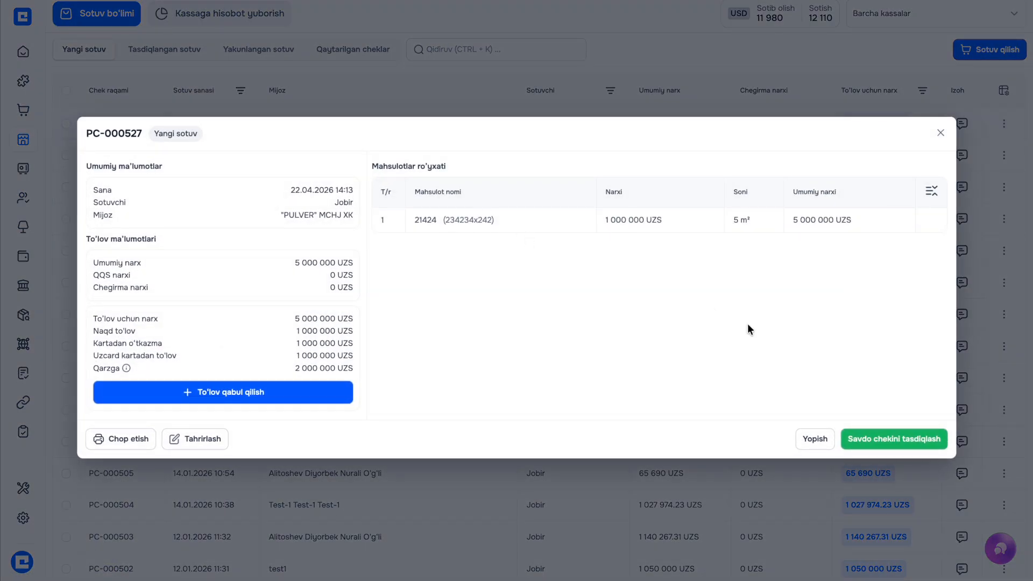
{"action": "left_click", "coordinate": [866, 429]}
{"action": "left_click", "coordinate": [582, 336]}
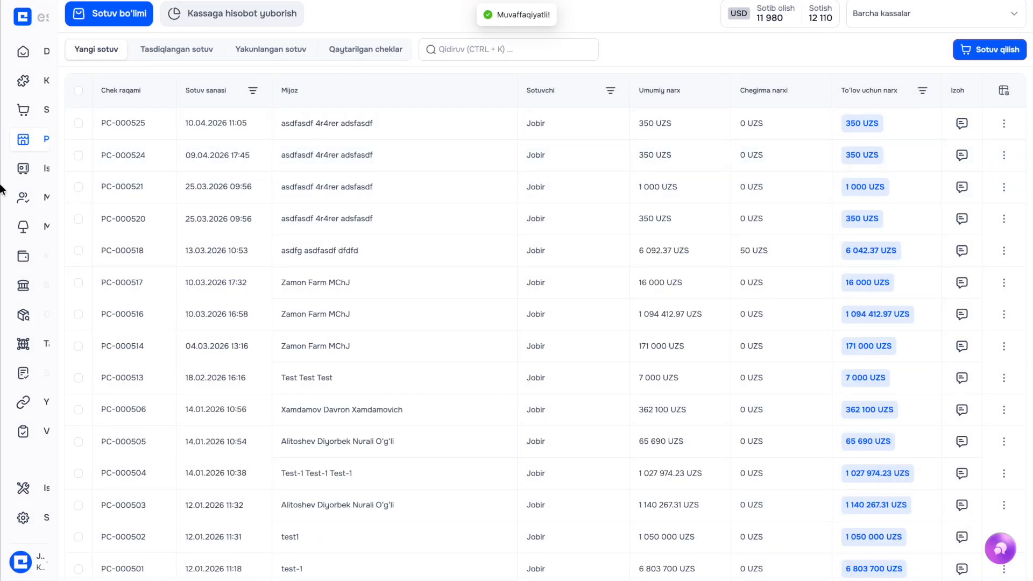
Check "PULVER" MCHJ XK's client record, then bring up Kassa's unknown receipts list
{"action": "left_click", "coordinate": [47, 199]}
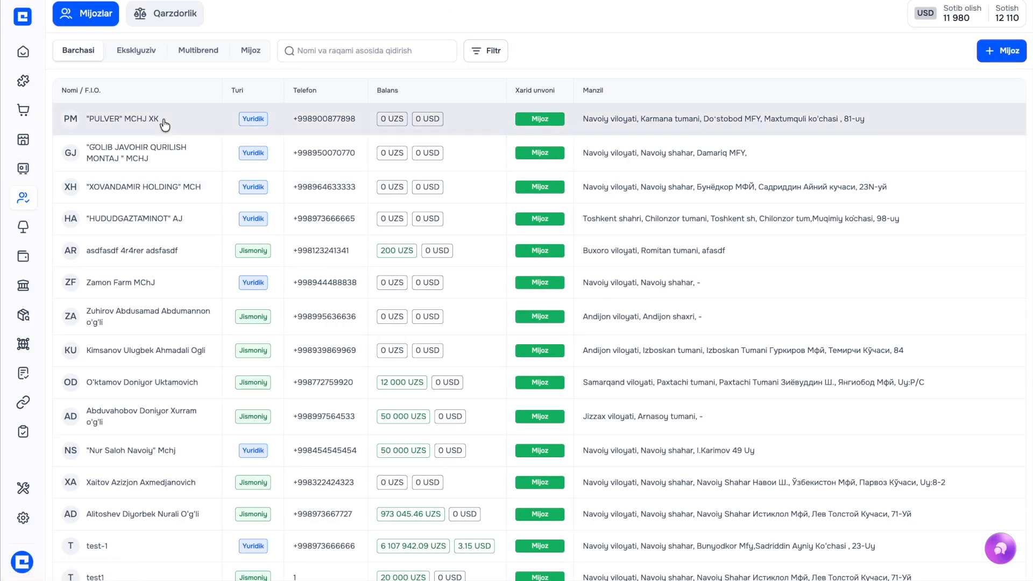
{"action": "left_click", "coordinate": [162, 119]}
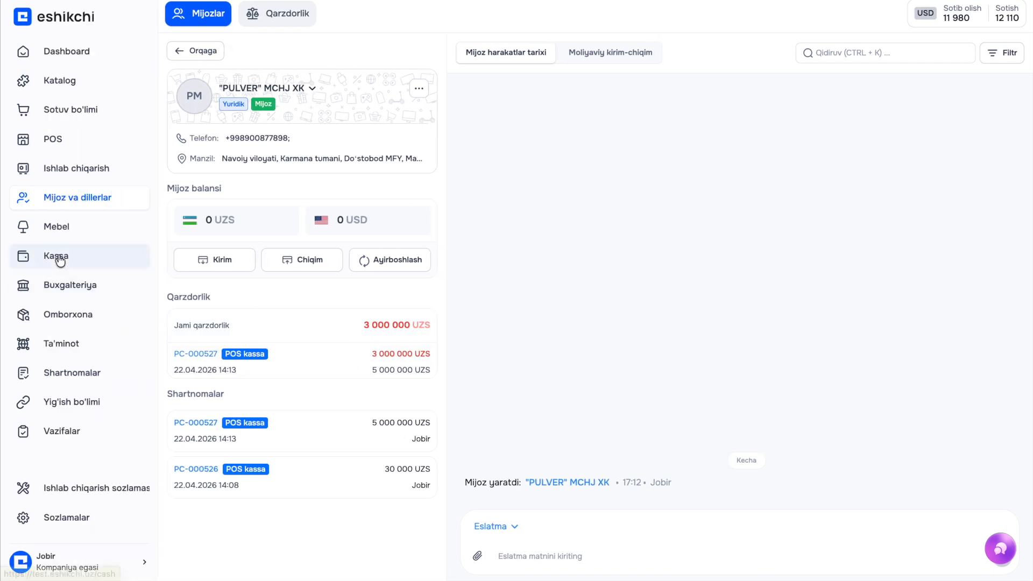
{"action": "left_click", "coordinate": [53, 257]}
{"action": "left_click", "coordinate": [472, 19]}
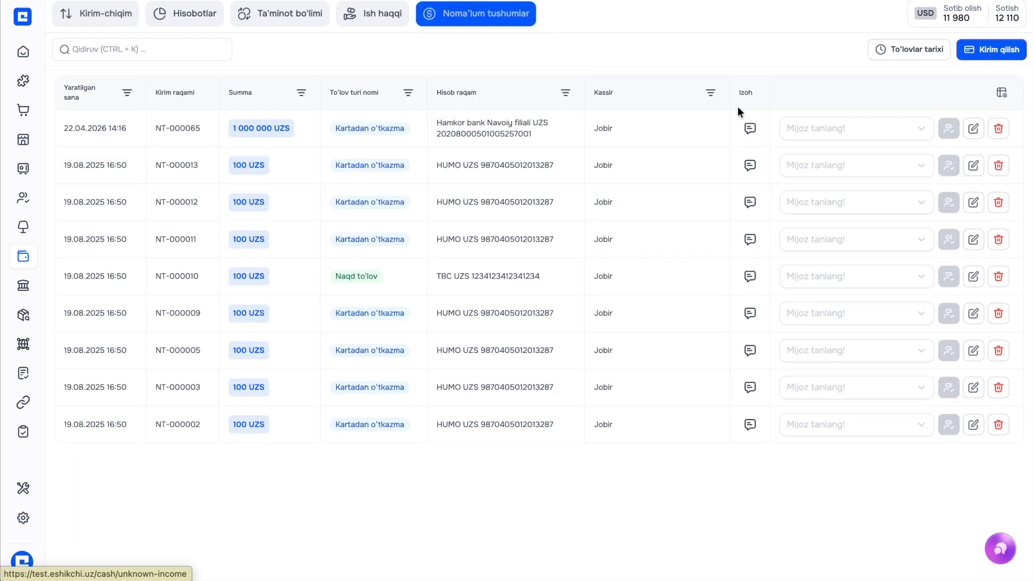
Assign the unknown 1 000 000 UZS receipt to "PULVER" MCHJ XK
{"action": "left_click", "coordinate": [800, 131]}
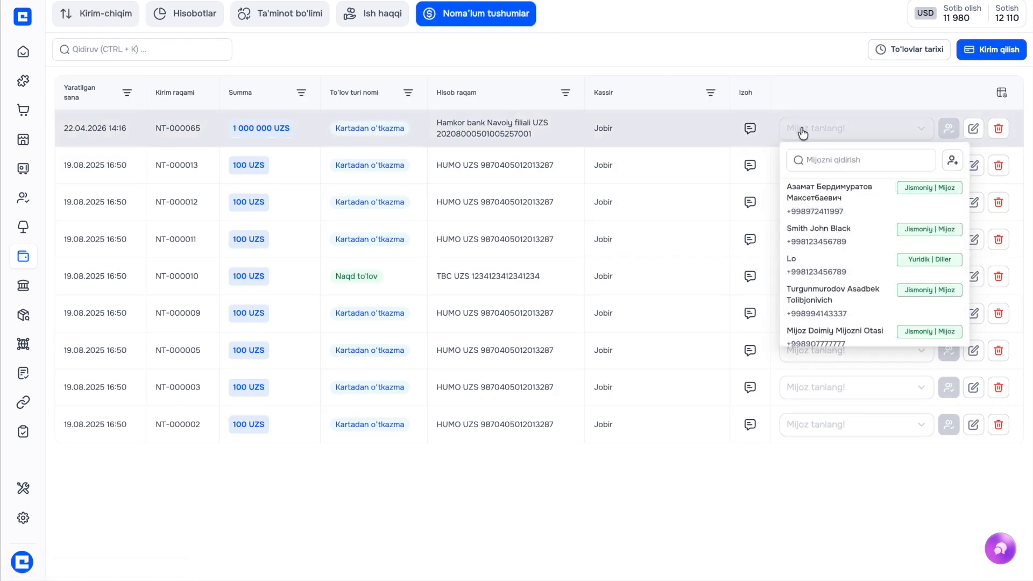
{"action": "left_click", "coordinate": [861, 160]}
{"action": "type", "text": "pul"}
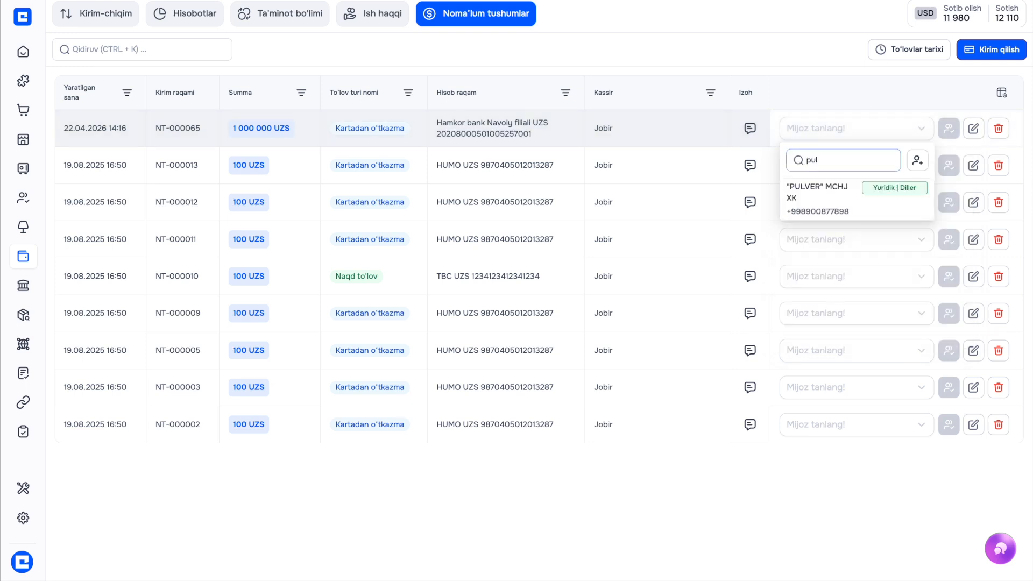
{"action": "left_click", "coordinate": [834, 196]}
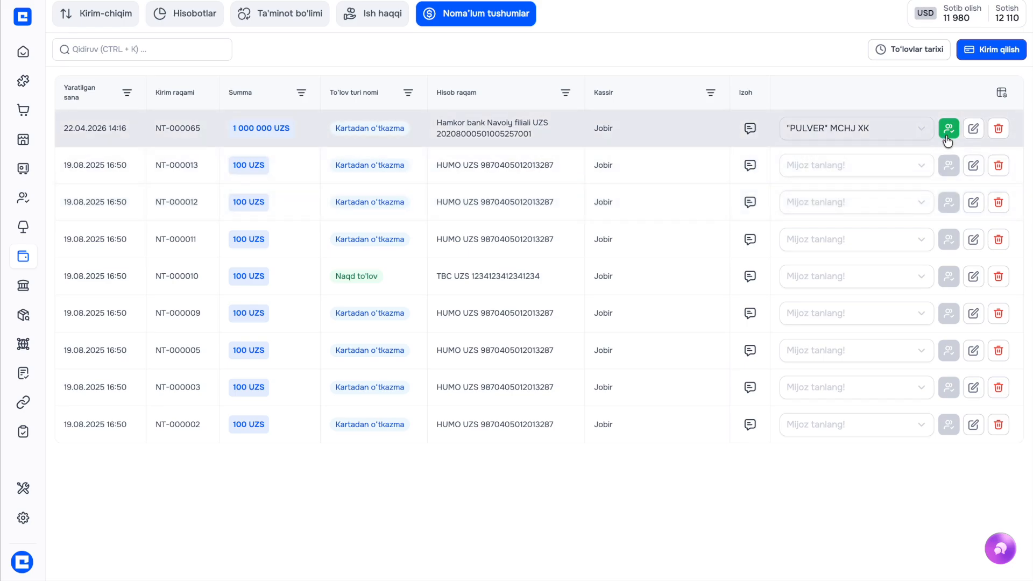
{"action": "left_click", "coordinate": [947, 138]}
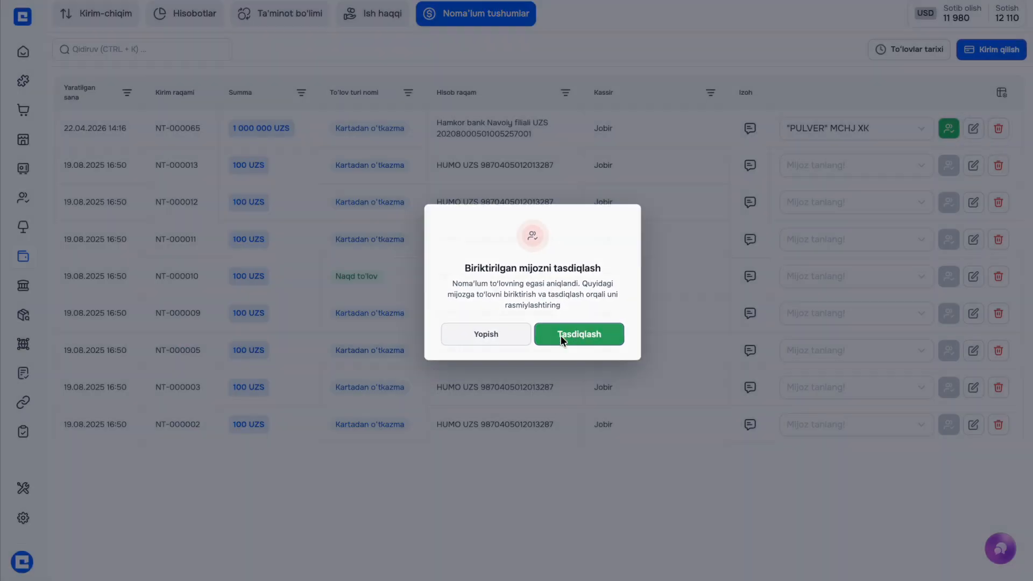
{"action": "left_click", "coordinate": [561, 337]}
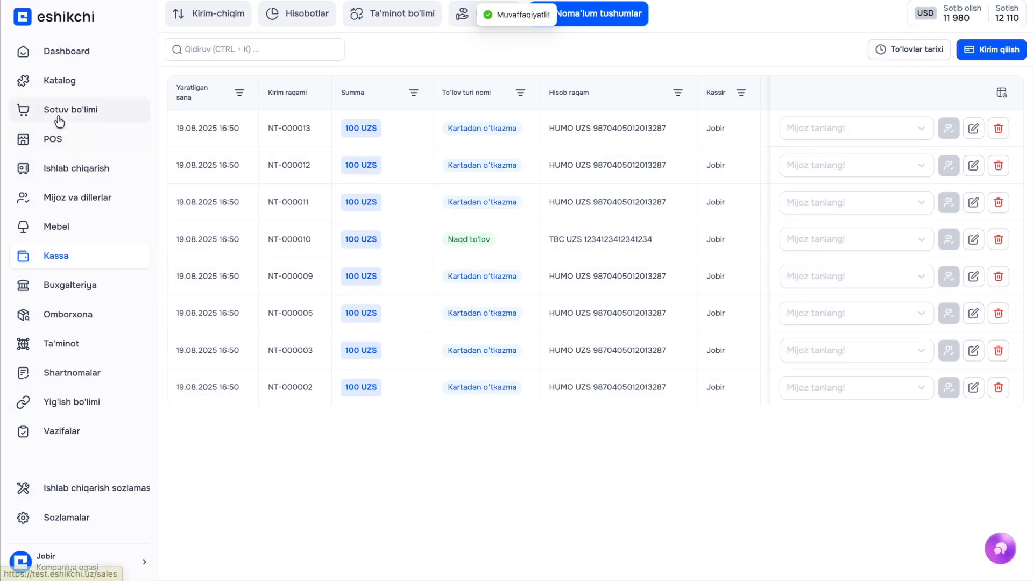
Pay 1 000 000 UZS from PULVER MCHJ XK's balance toward PC-000527 under Qarzdorlik
{"action": "left_click", "coordinate": [56, 196]}
{"action": "left_click", "coordinate": [137, 123]}
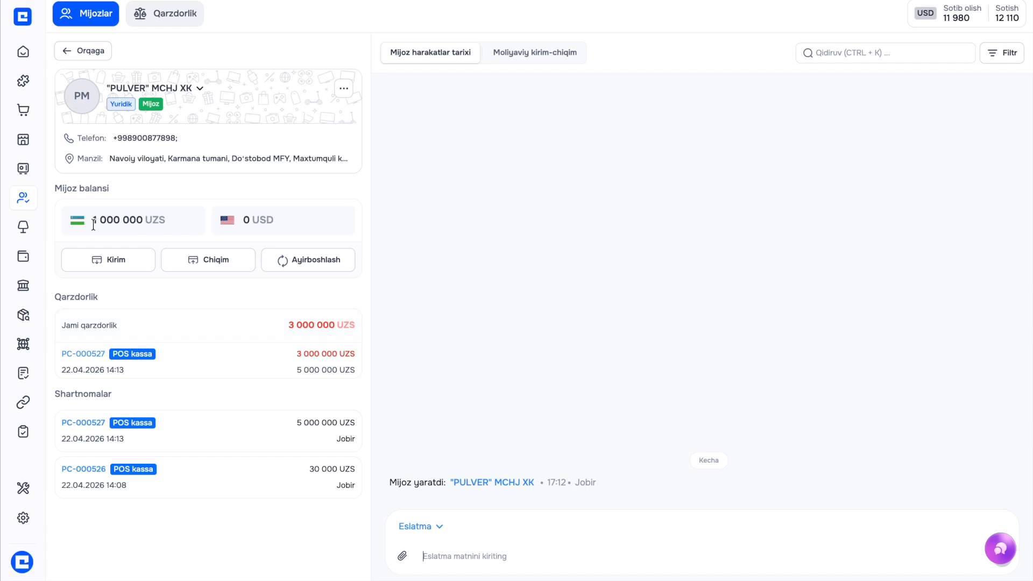
{"action": "left_click", "coordinate": [152, 11]}
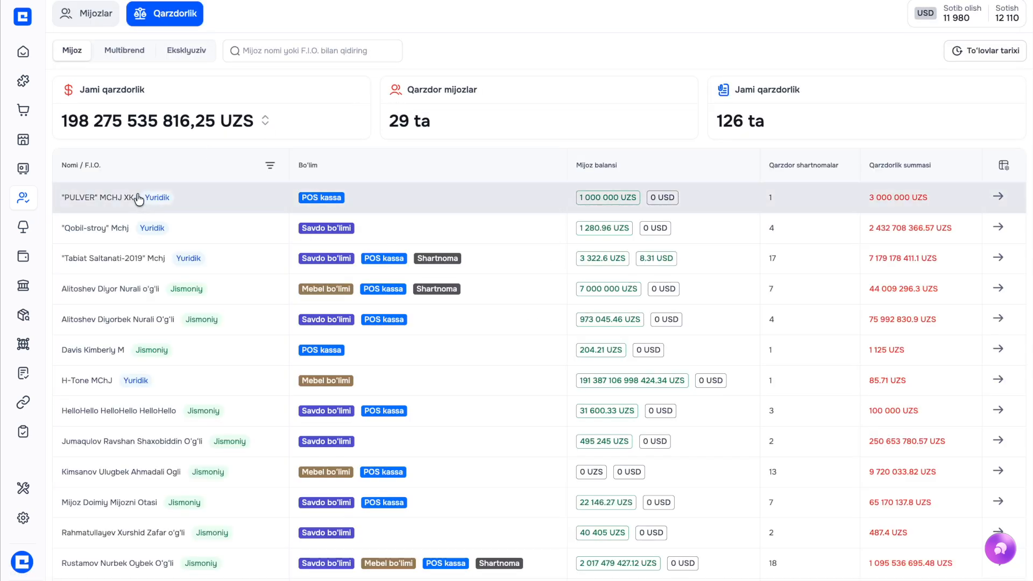
{"action": "left_click", "coordinate": [141, 194]}
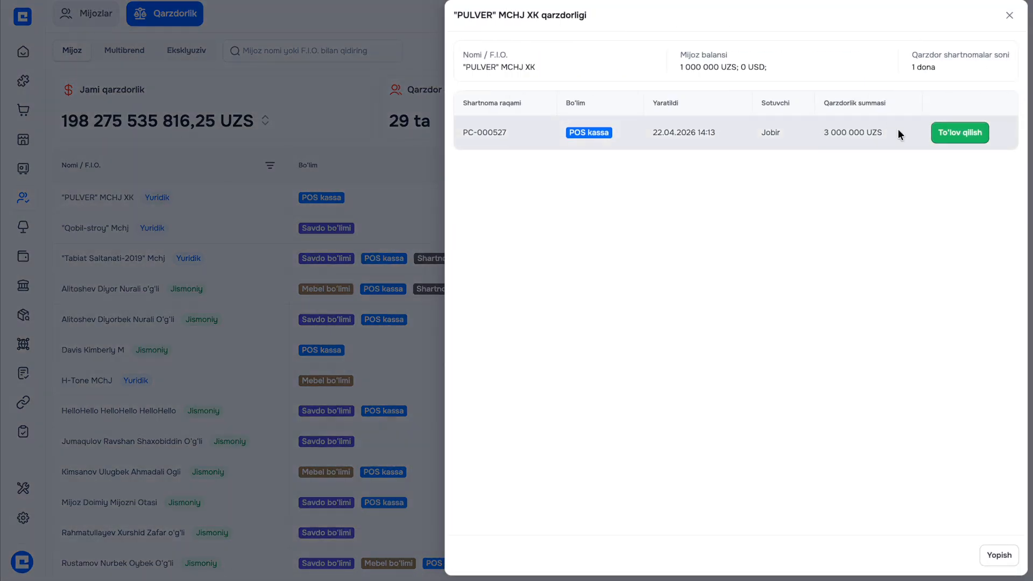
{"action": "left_click", "coordinate": [953, 134]}
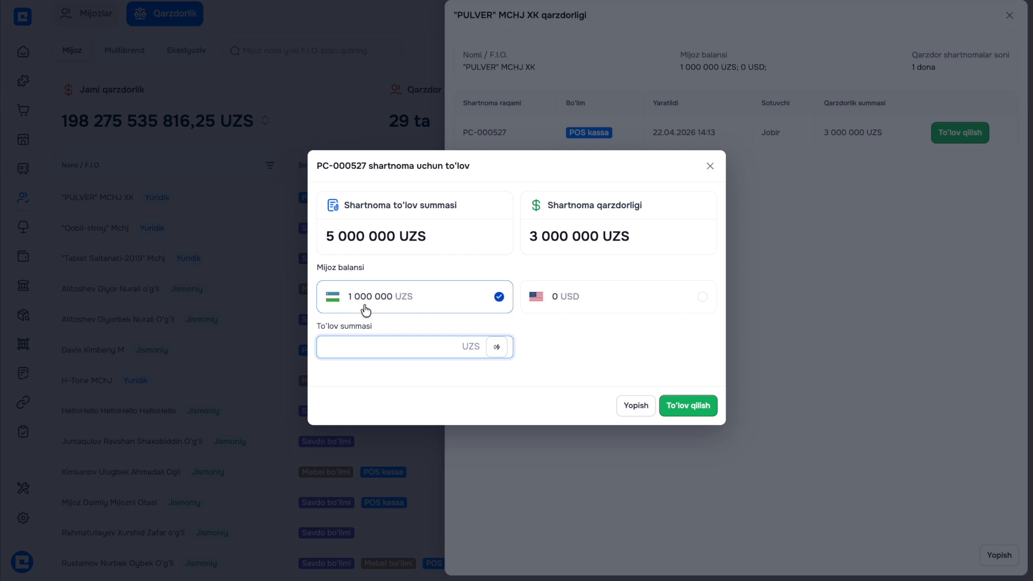
{"action": "left_click", "coordinate": [500, 347]}
{"action": "left_click", "coordinate": [698, 407]}
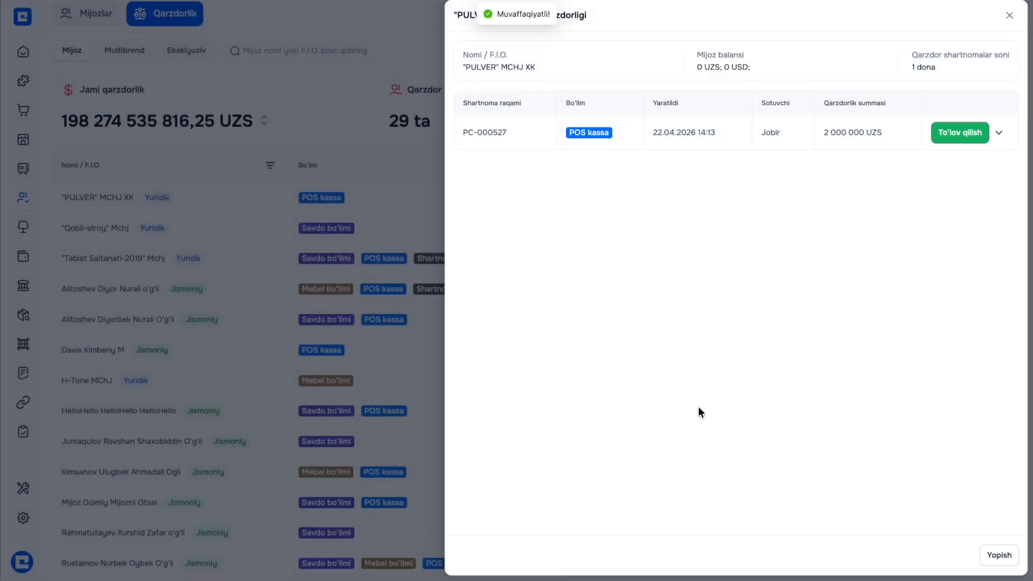
{"action": "left_click", "coordinate": [354, 204]}
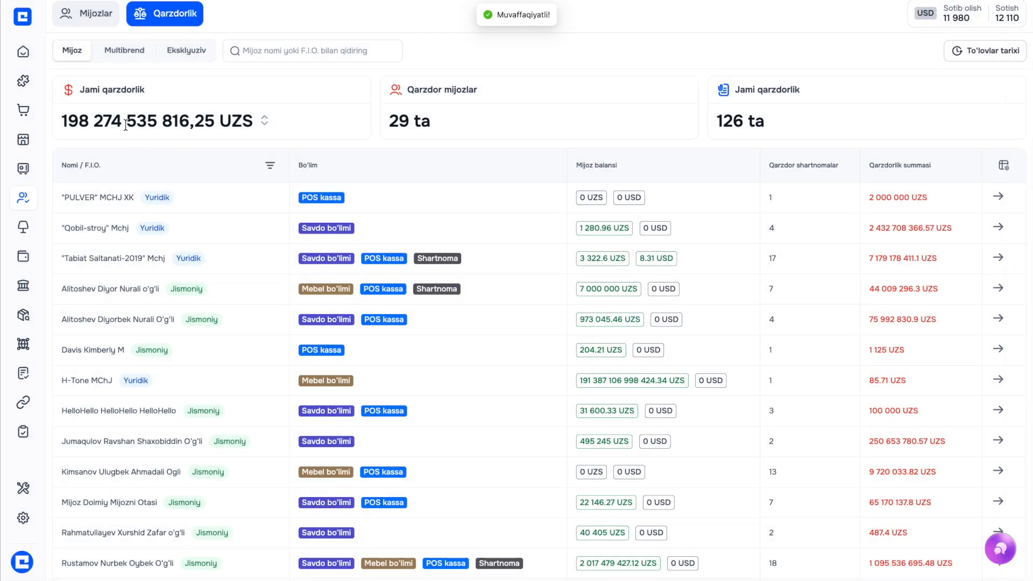
{"action": "left_click", "coordinate": [99, 13]}
Review PULVER MCHJ XK's record and confirmed sale PC-000527 in POS
{"action": "left_click", "coordinate": [131, 119]}
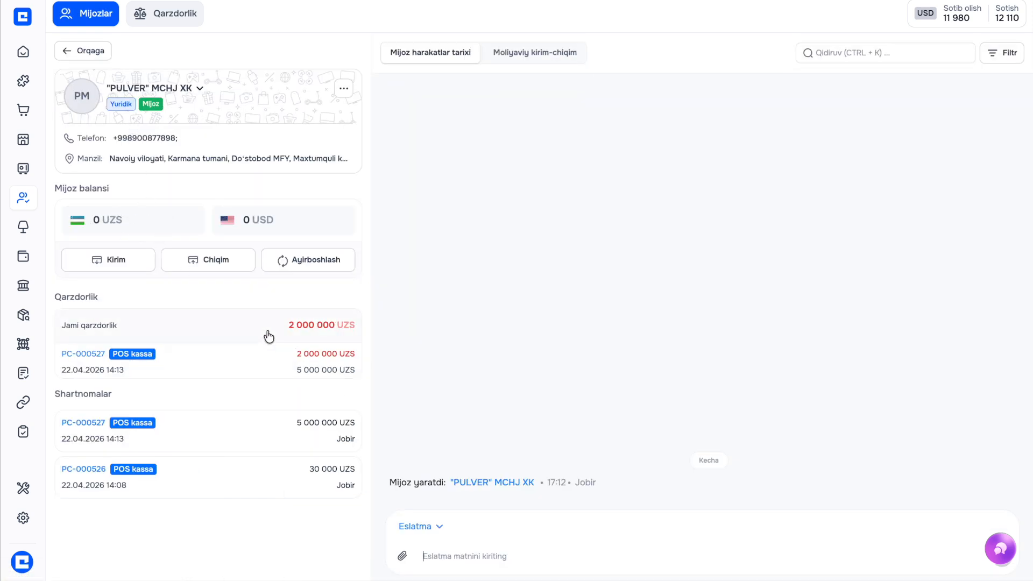
{"action": "mouse_move", "coordinate": [2, 104]}
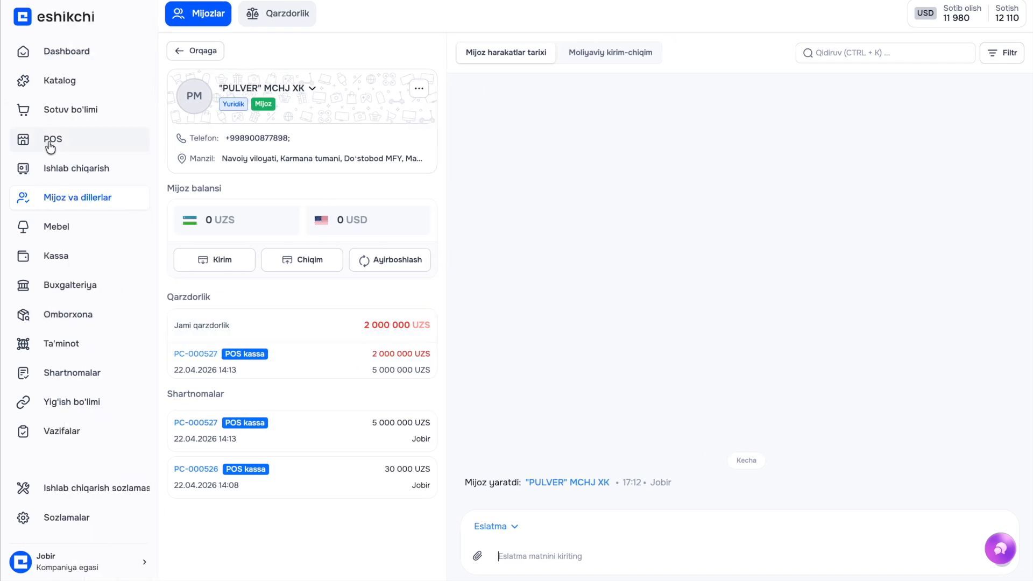
{"action": "left_click", "coordinate": [48, 140]}
{"action": "left_click", "coordinate": [197, 63]}
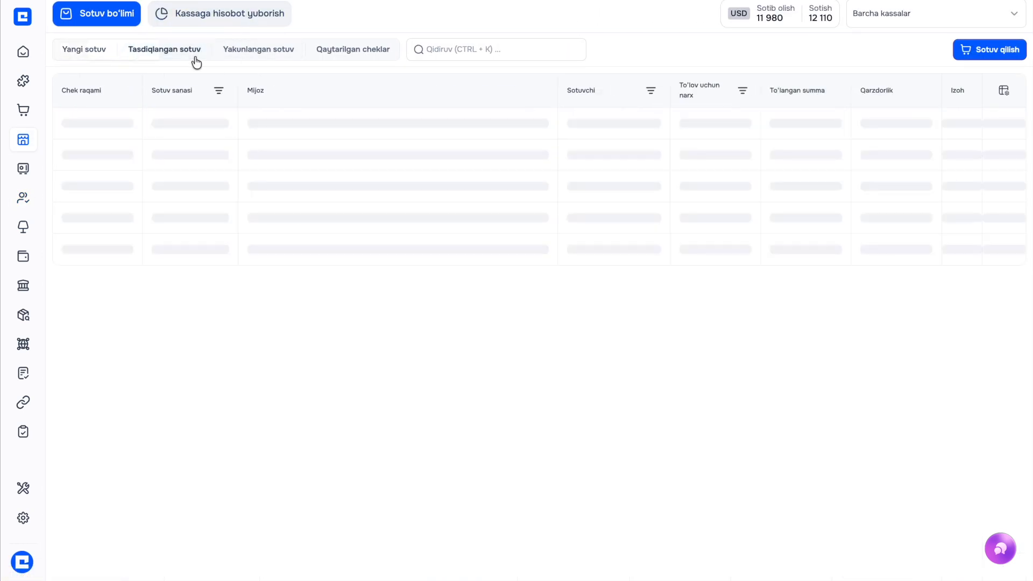
{"action": "left_click", "coordinate": [163, 116]}
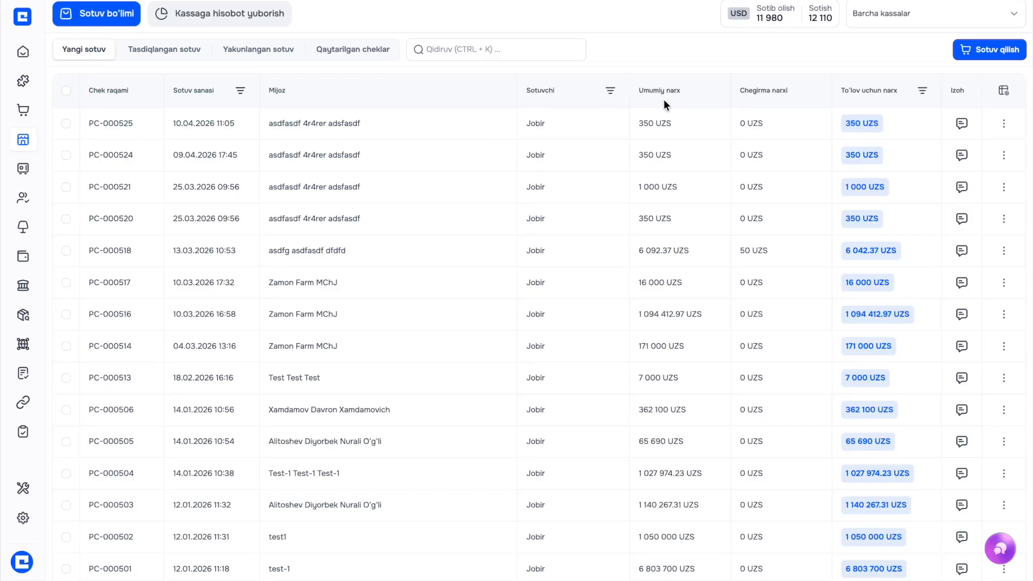
Start a new sale and leave it, returning to the Yangi sotuv list
{"action": "left_click", "coordinate": [964, 53]}
{"action": "left_click", "coordinate": [189, 45]}
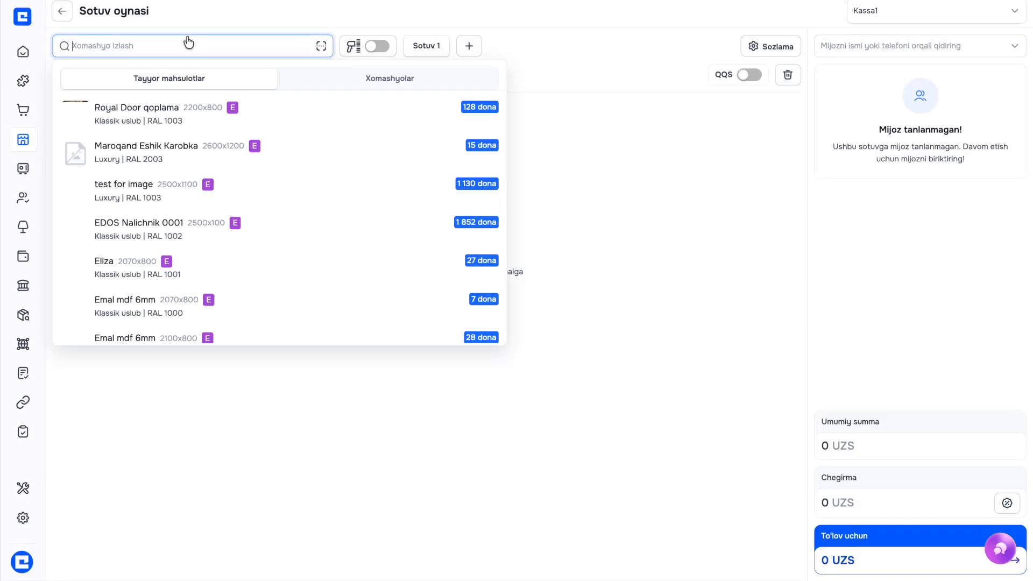
{"action": "left_click", "coordinate": [248, 18]}
{"action": "left_click", "coordinate": [62, 11]}
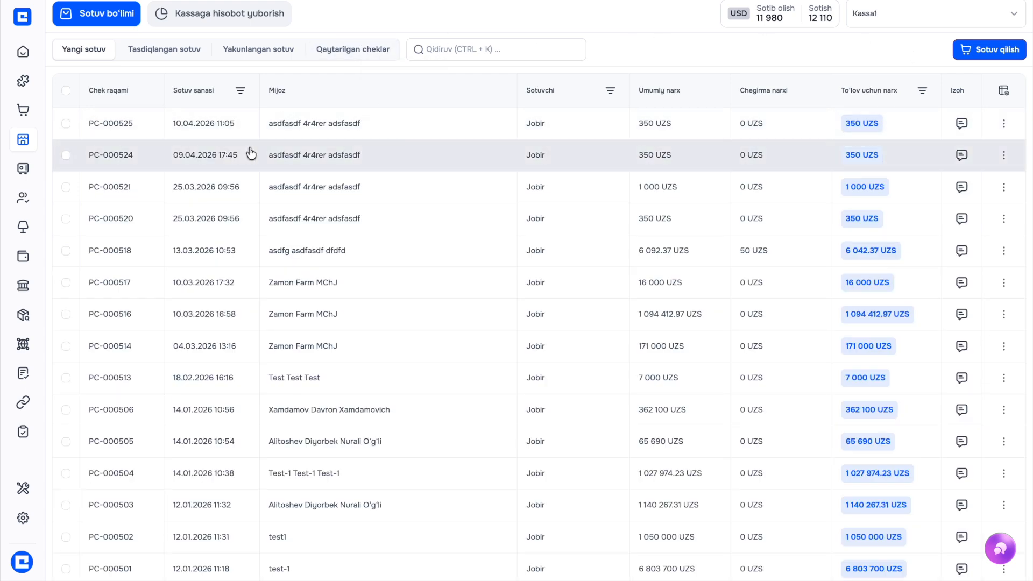
{"action": "mouse_move", "coordinate": [3, 443]}
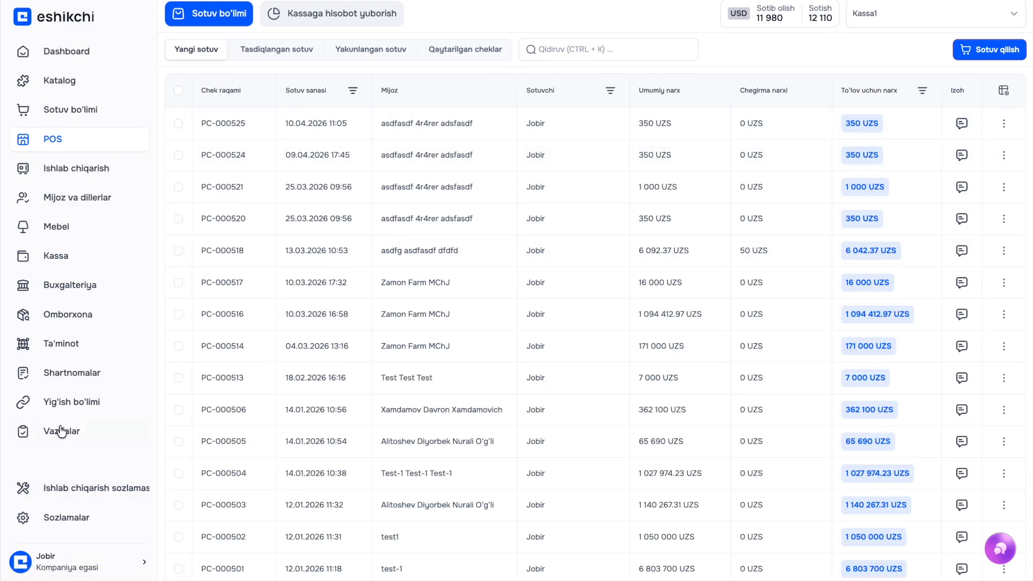
From Omborxona > Qoldiqlar, open the Eshik catalog and start a new door entry
{"action": "left_click", "coordinate": [67, 314]}
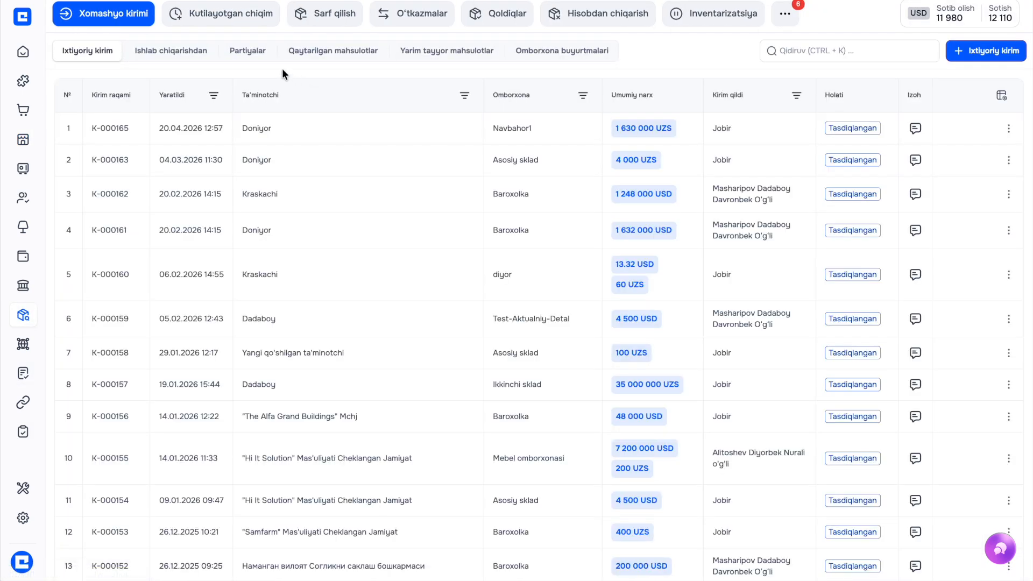
{"action": "left_click", "coordinate": [484, 12]}
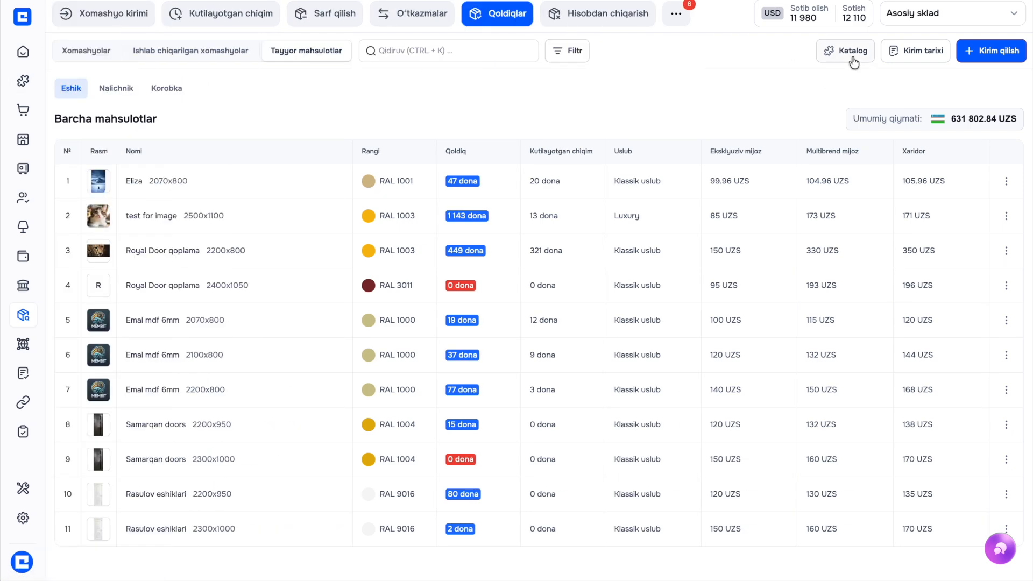
{"action": "left_click", "coordinate": [852, 54]}
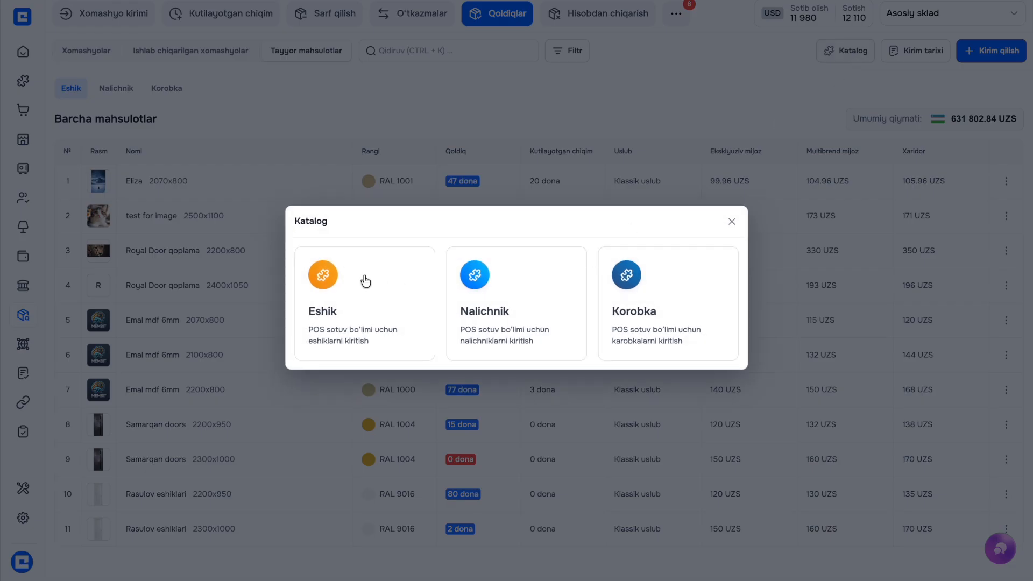
{"action": "left_click", "coordinate": [365, 281]}
{"action": "left_click", "coordinate": [950, 53]}
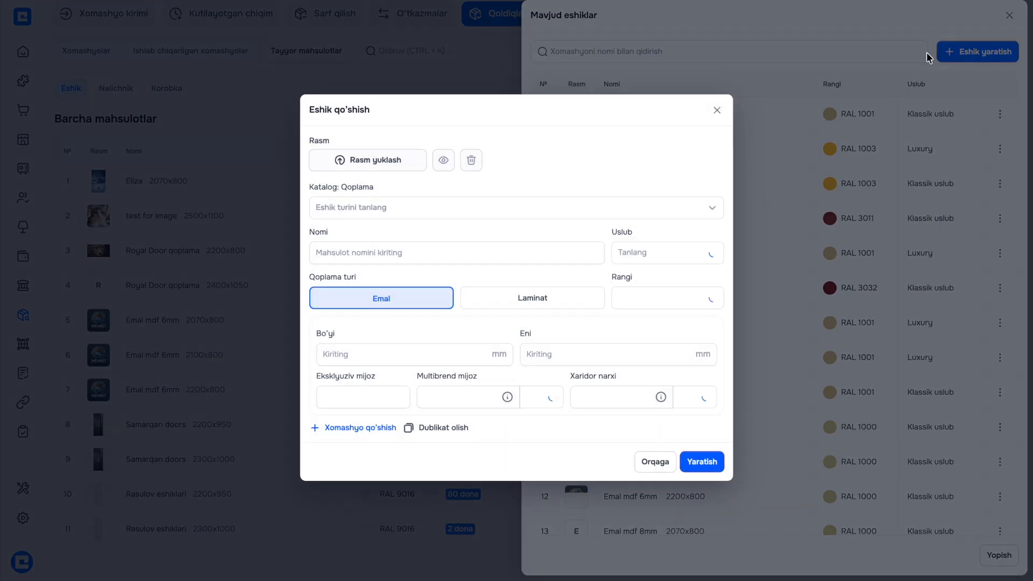
Upload the dark purple image as the new door's picture
{"action": "left_click", "coordinate": [378, 167]}
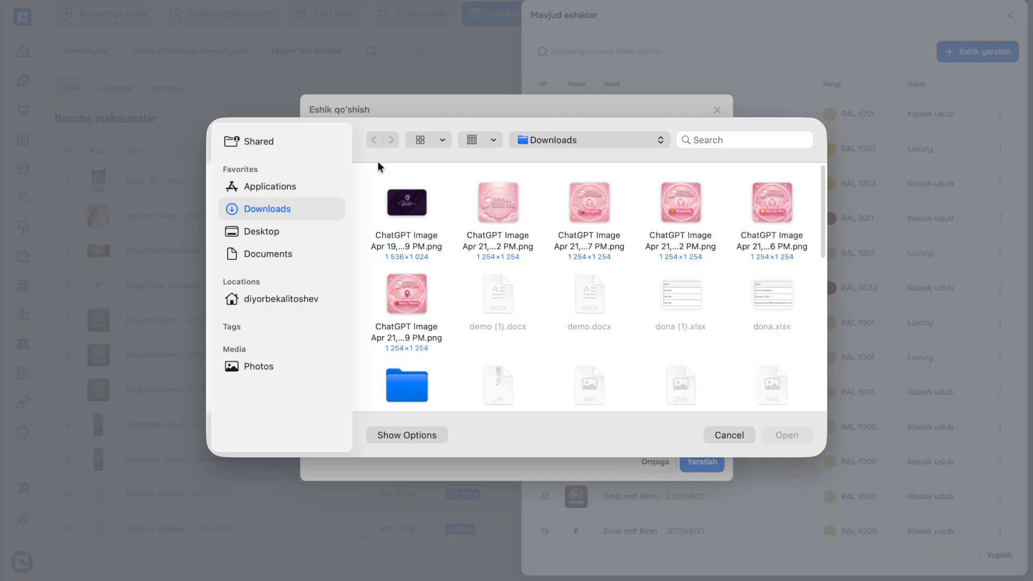
{"action": "scroll", "coordinate": [399, 344], "scroll_direction": "down", "scroll_amount": 3}
{"action": "scroll", "coordinate": [425, 344], "scroll_direction": "up", "scroll_amount": 3}
{"action": "left_click", "coordinate": [406, 204]}
{"action": "left_click", "coordinate": [787, 434]}
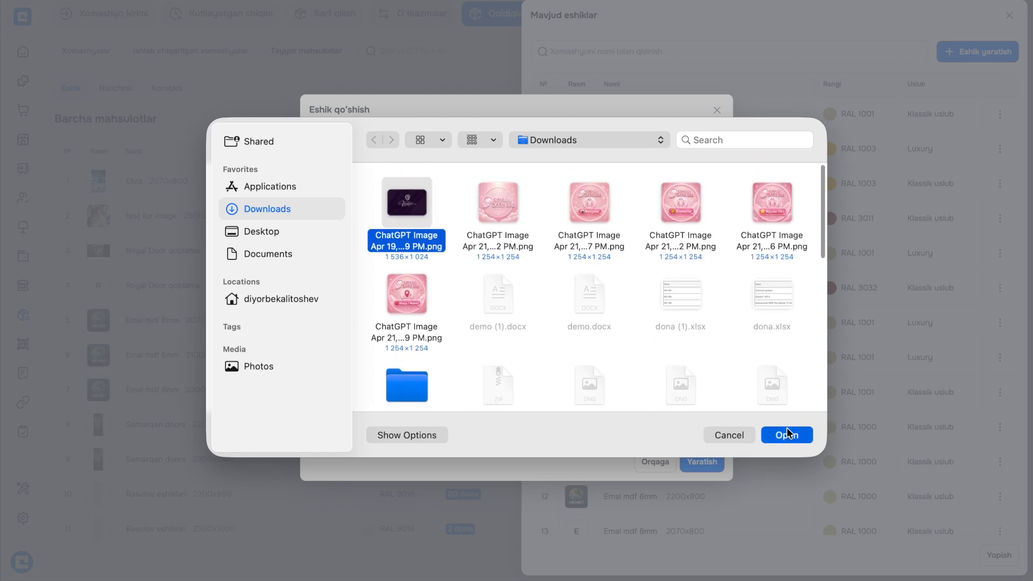
Choose door type Eliza 2000x800, name it 'Eliza my test 1', colour RAL 1003
{"action": "left_click", "coordinate": [462, 207]}
{"action": "left_click", "coordinate": [473, 207]}
{"action": "left_click", "coordinate": [473, 206]}
{"action": "scroll", "coordinate": [448, 262], "scroll_direction": "down", "scroll_amount": 1}
{"action": "scroll", "coordinate": [447, 260], "scroll_direction": "up", "scroll_amount": 1}
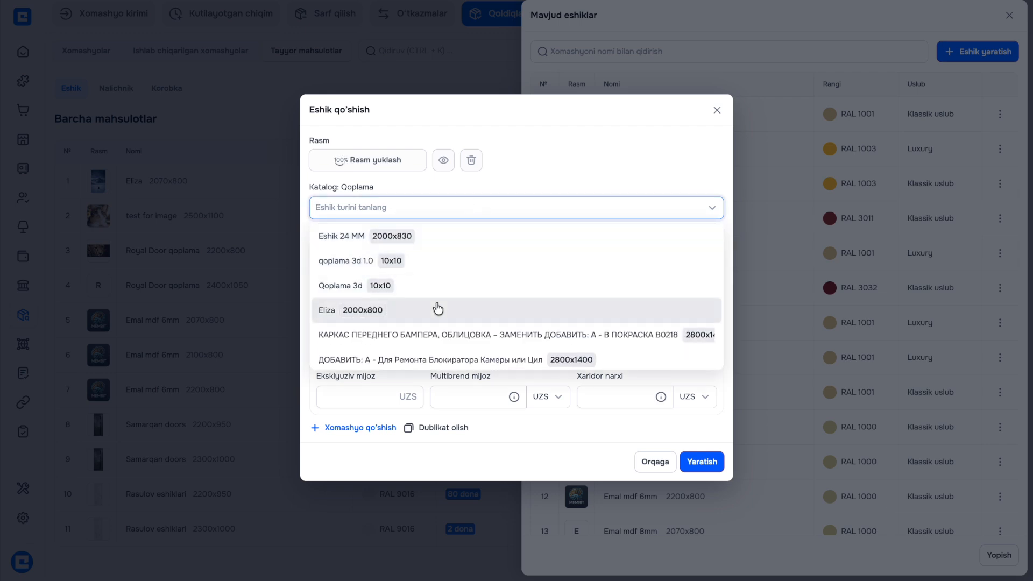
{"action": "left_click", "coordinate": [438, 310]}
{"action": "left_click", "coordinate": [407, 258]}
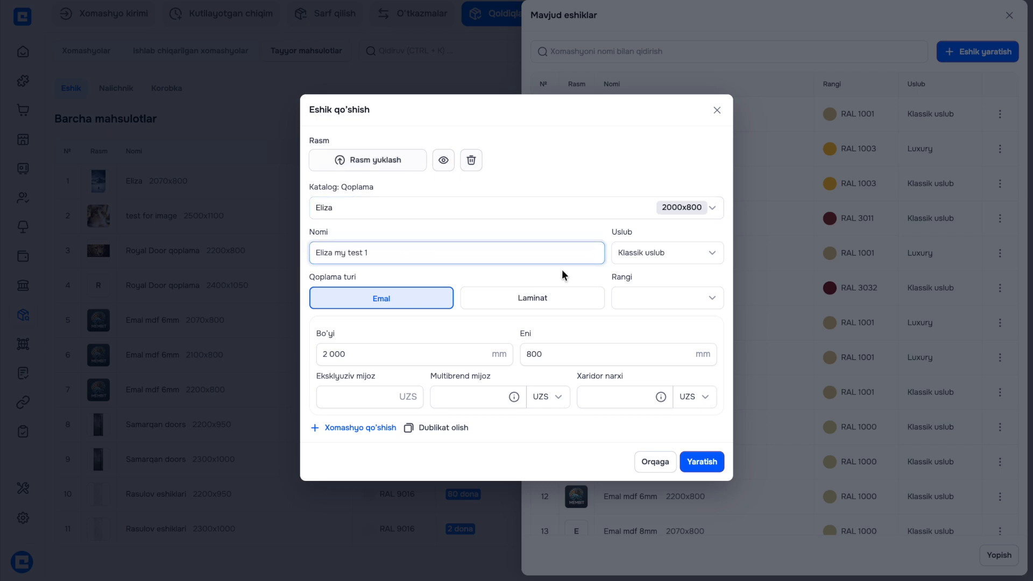
{"action": "left_click", "coordinate": [618, 295]}
{"action": "left_click", "coordinate": [655, 395]}
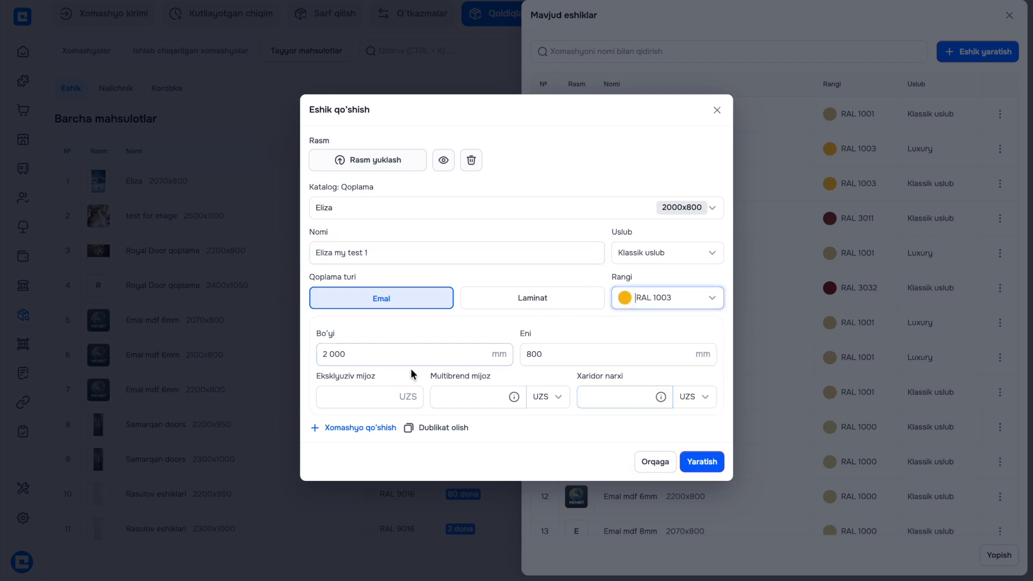
Set prices 1 250 000 exclusive, 1 250 000 multibrand, 1 400 000 buyer, and create the door
{"action": "left_click", "coordinate": [330, 397]}
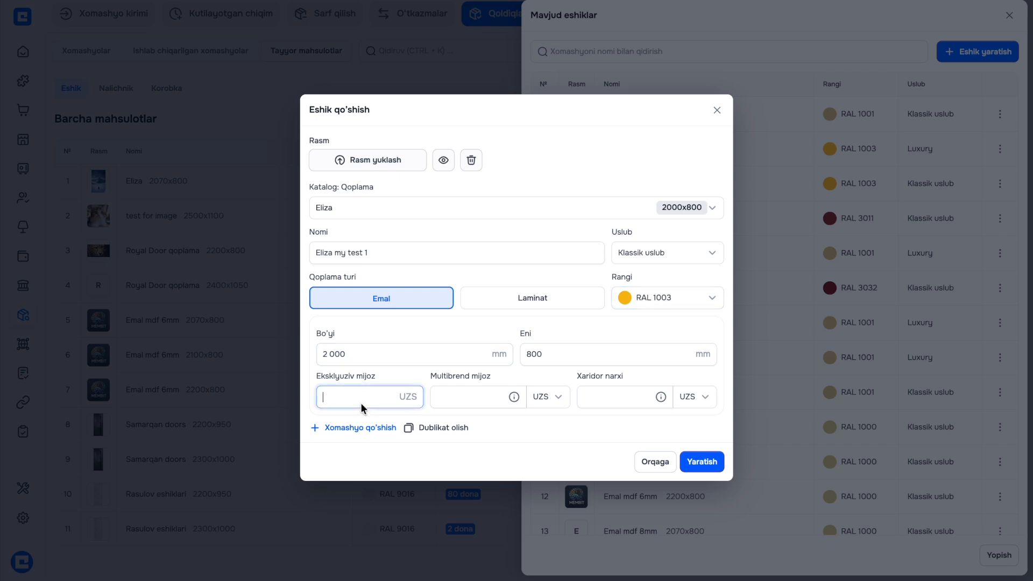
{"action": "left_click", "coordinate": [355, 424]}
{"action": "left_click", "coordinate": [452, 396]}
{"action": "left_click", "coordinate": [471, 424]}
{"action": "left_click", "coordinate": [622, 400]}
{"action": "left_click", "coordinate": [630, 425]}
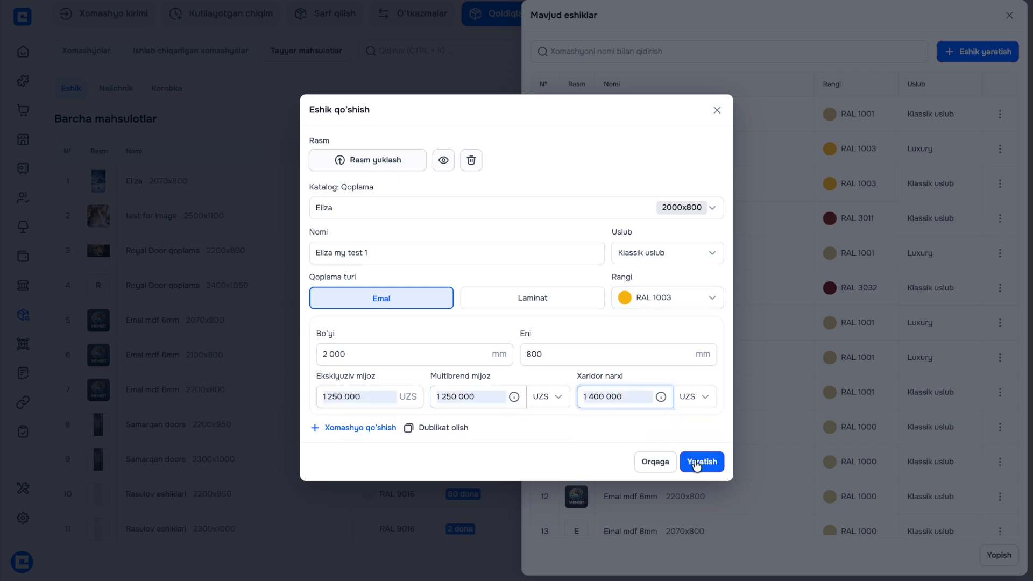
{"action": "left_click", "coordinate": [698, 462]}
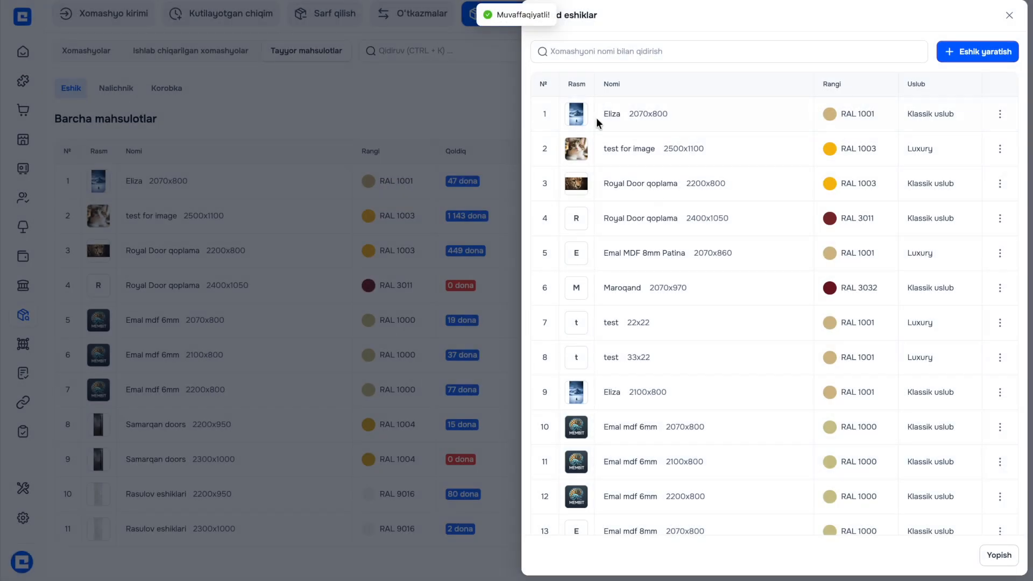
{"action": "scroll", "coordinate": [598, 123], "scroll_direction": "down", "scroll_amount": 10}
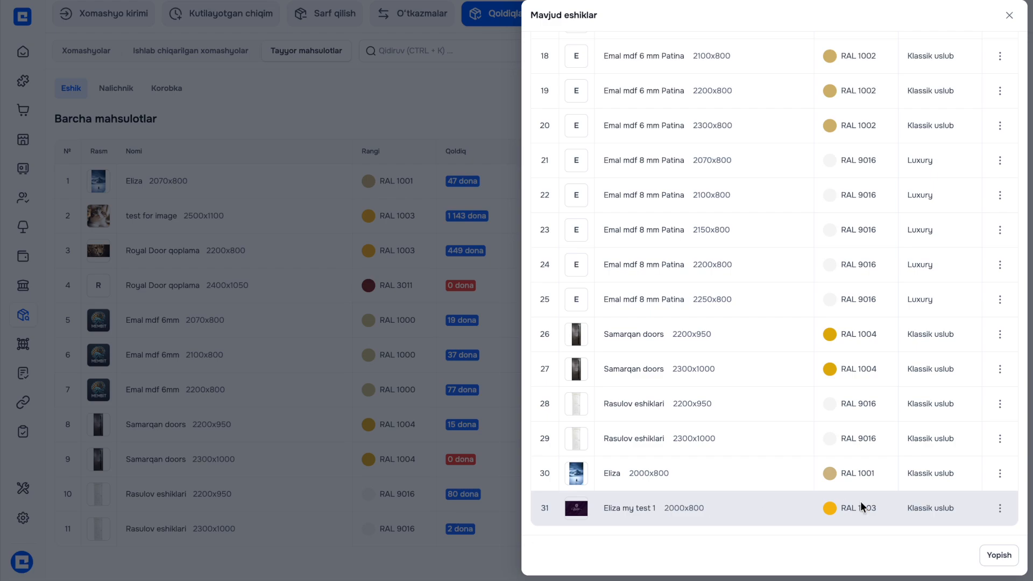
{"action": "key", "text": "Escape"}
{"action": "left_click", "coordinate": [1002, 50]}
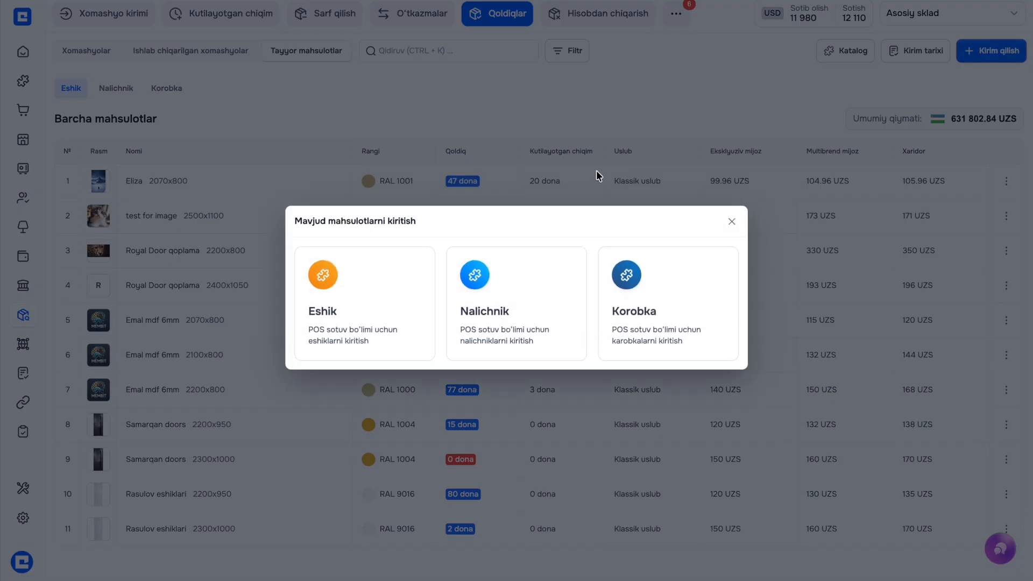
Select Eliza my test 1 for intake and enter a received quantity of 100
{"action": "left_click", "coordinate": [388, 303]}
{"action": "left_click", "coordinate": [623, 51]}
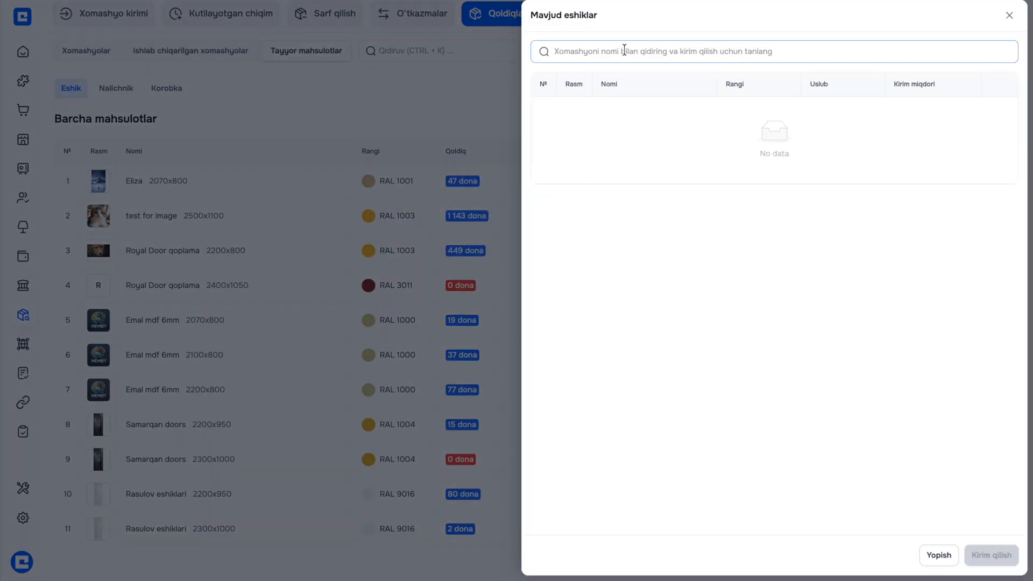
{"action": "scroll", "coordinate": [631, 150], "scroll_direction": "down", "scroll_amount": 10}
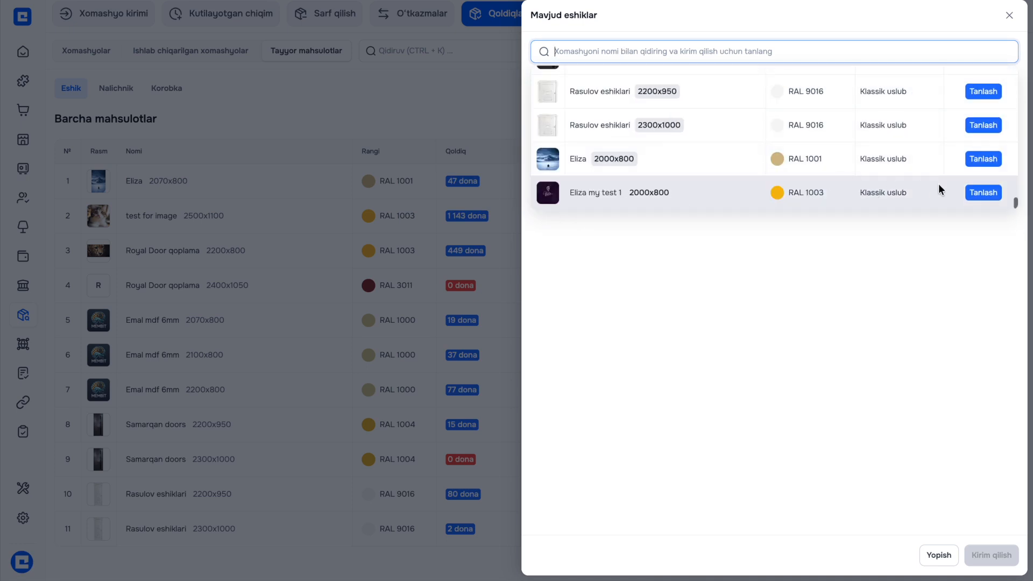
{"action": "left_click", "coordinate": [980, 192]}
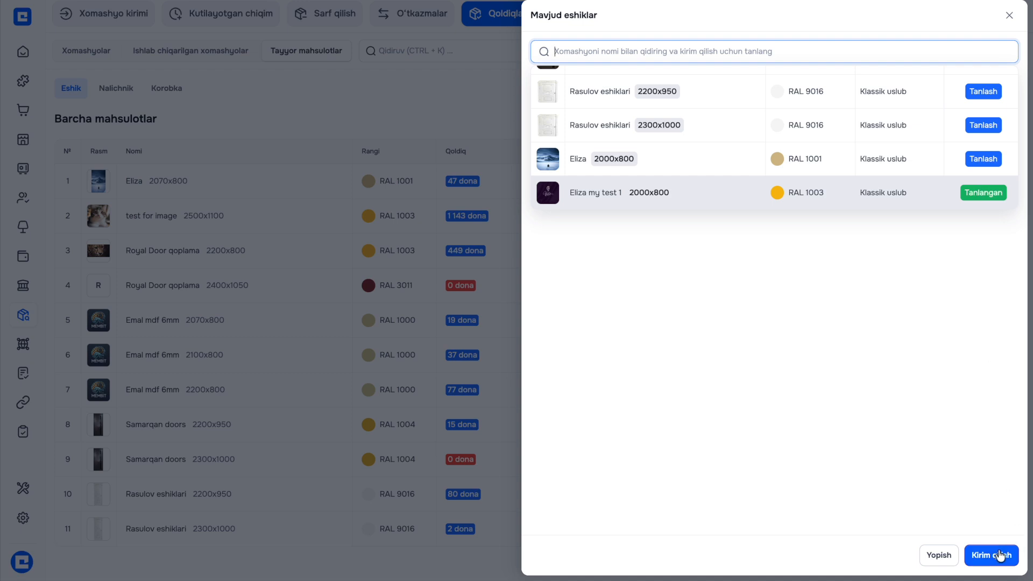
{"action": "left_click", "coordinate": [922, 405]}
{"action": "left_click", "coordinate": [908, 116]}
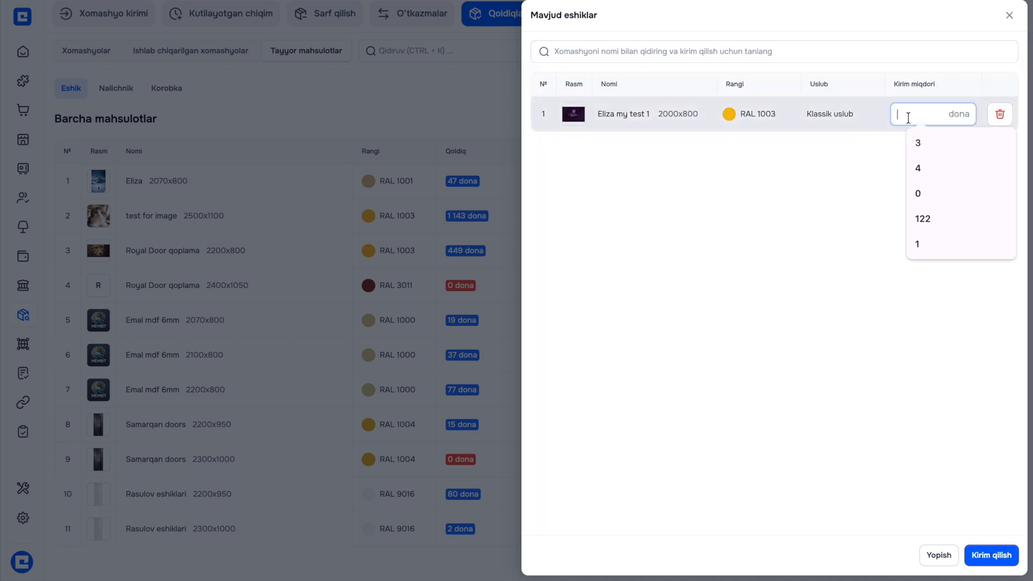
{"action": "type", "text": "100"}
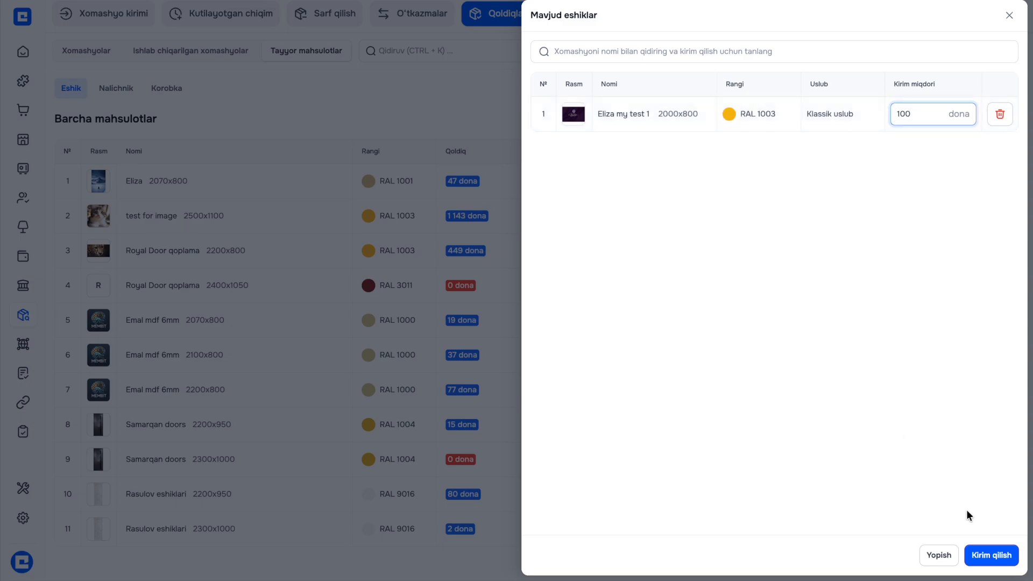
Submit the 100-door stock receipt with a saved note and confirm it
{"action": "left_click", "coordinate": [1005, 559]}
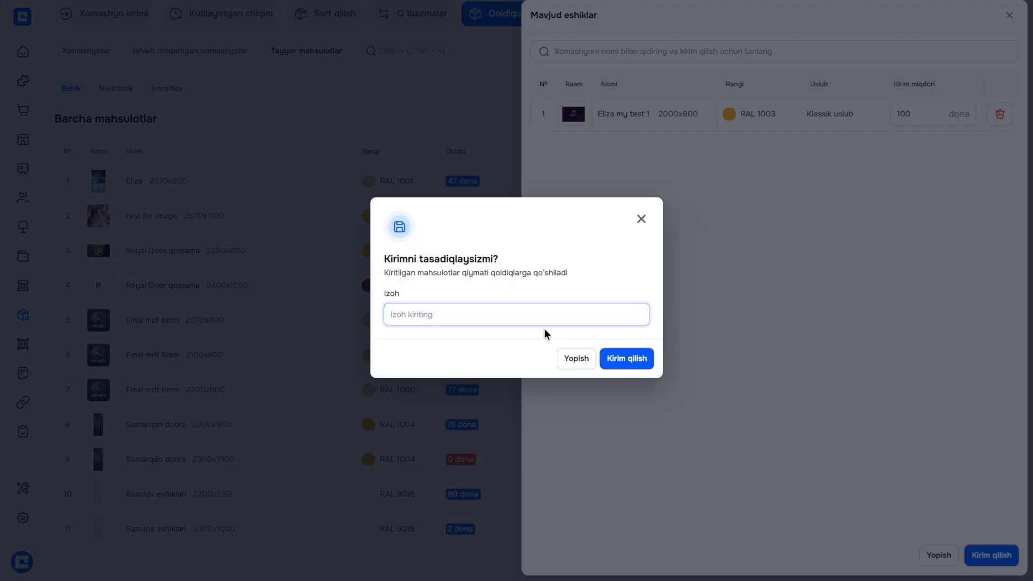
{"action": "left_click", "coordinate": [532, 311]}
{"action": "left_click", "coordinate": [491, 348]}
{"action": "left_click", "coordinate": [649, 360]}
{"action": "left_click", "coordinate": [732, 223]}
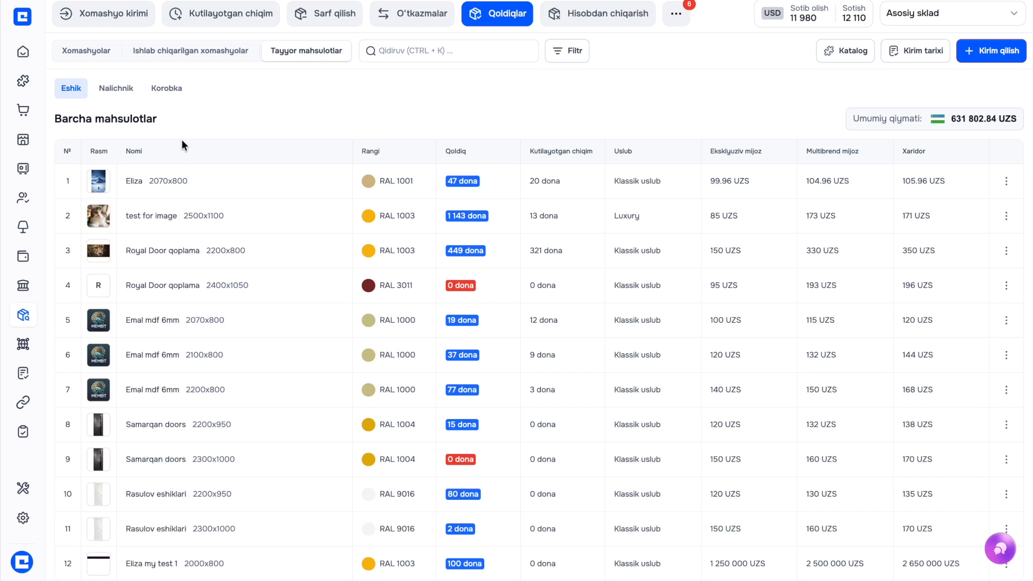
{"action": "scroll", "coordinate": [211, 166], "scroll_direction": "down", "scroll_amount": 1}
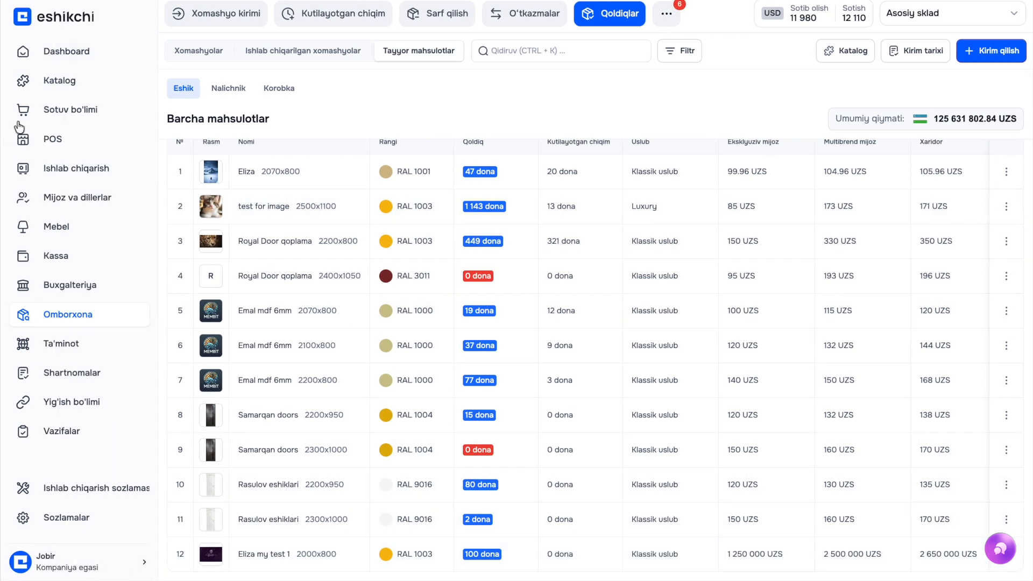
{"action": "left_click", "coordinate": [35, 138]}
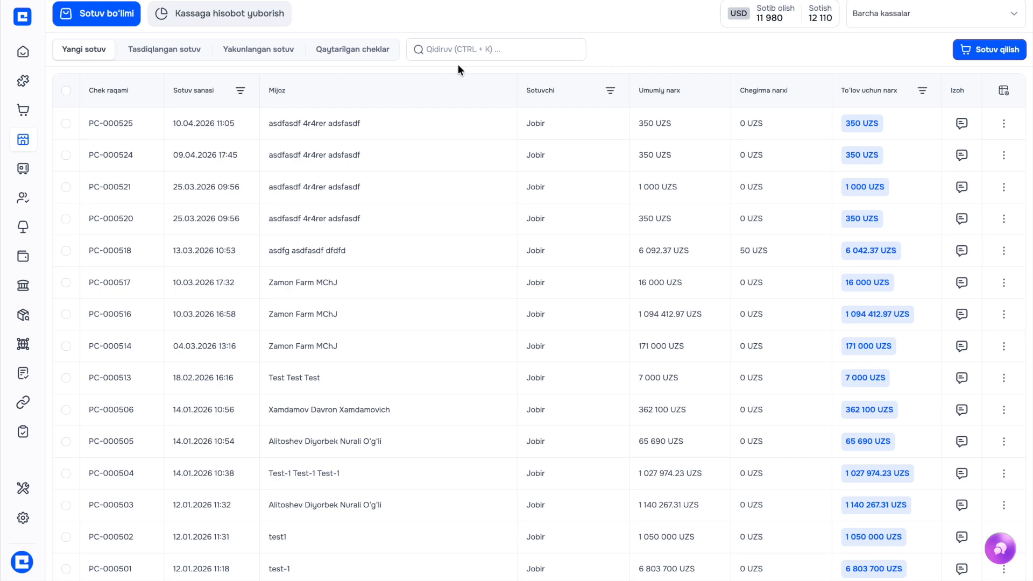
Start a Navbahor-till sale with 10 Eliza my test 1 doors
{"action": "left_click", "coordinate": [973, 50]}
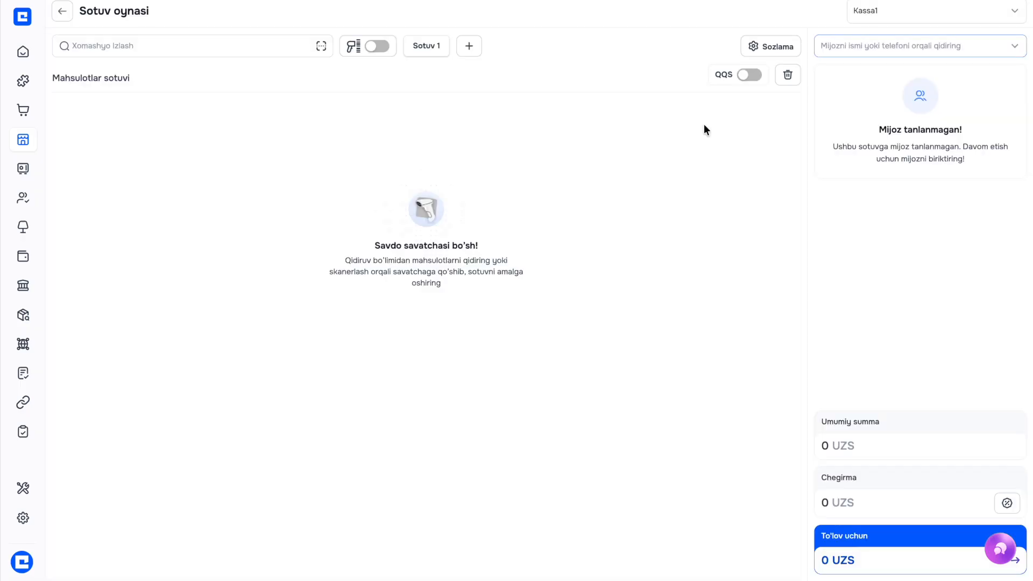
{"action": "left_click", "coordinate": [195, 45]}
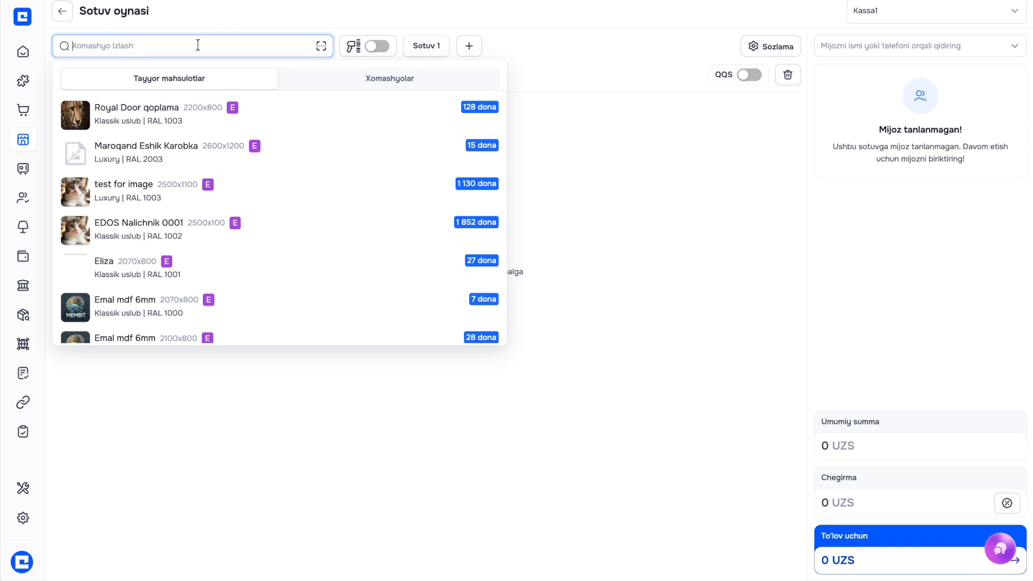
{"action": "type", "text": "eliza"}
{"action": "left_click", "coordinate": [934, 10]}
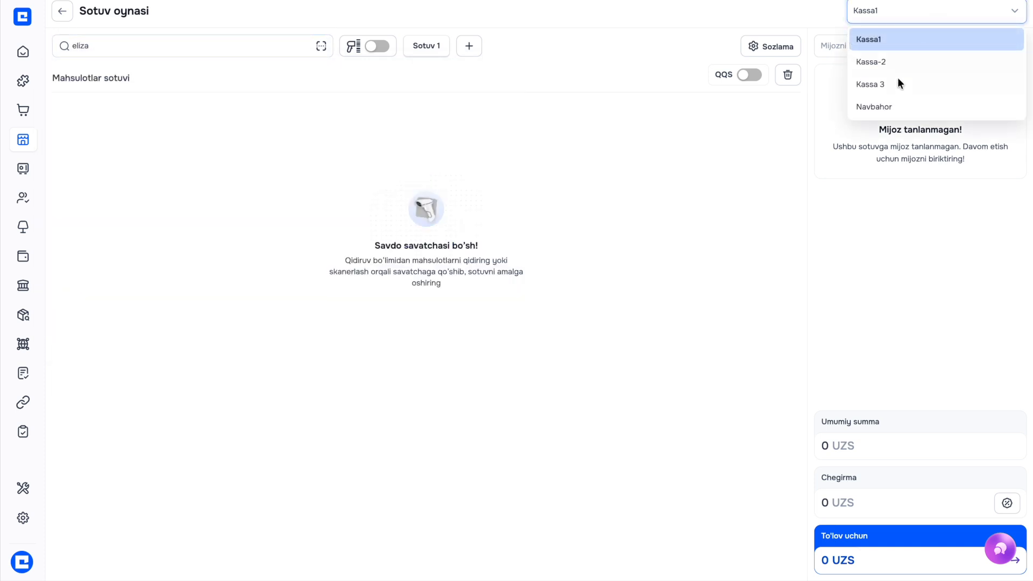
{"action": "left_click", "coordinate": [891, 107]}
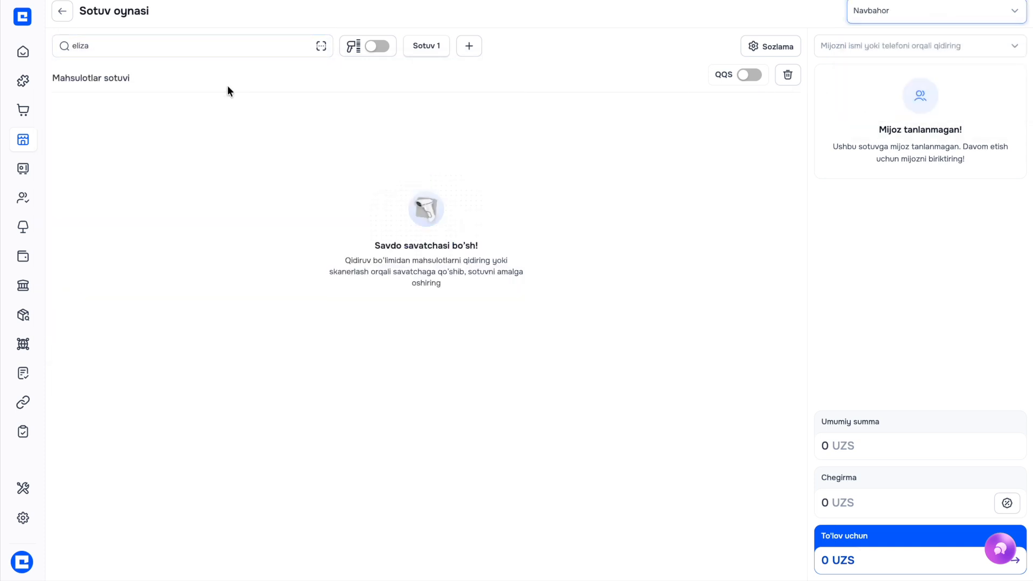
{"action": "left_click", "coordinate": [173, 45]}
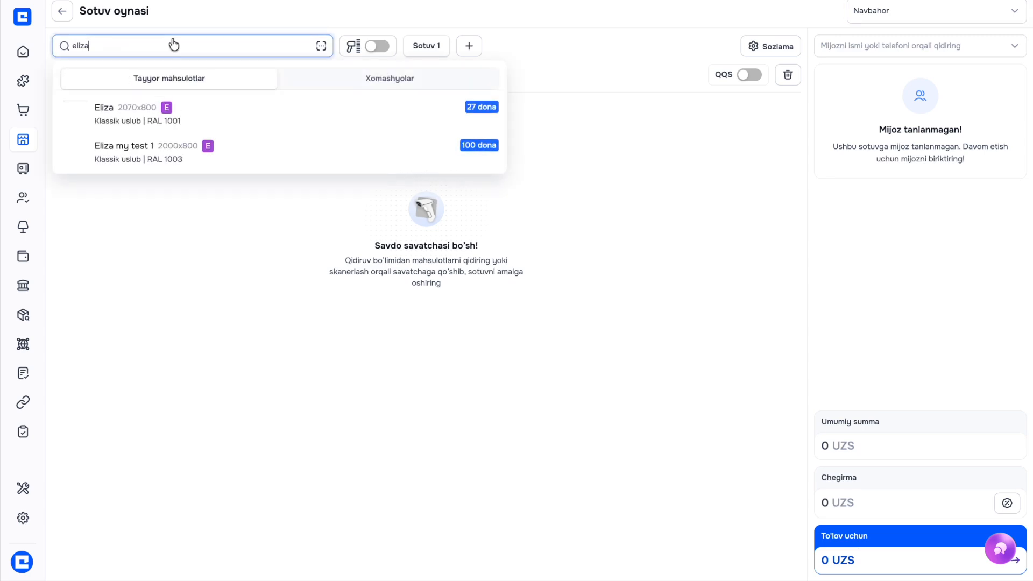
{"action": "left_click", "coordinate": [181, 152]}
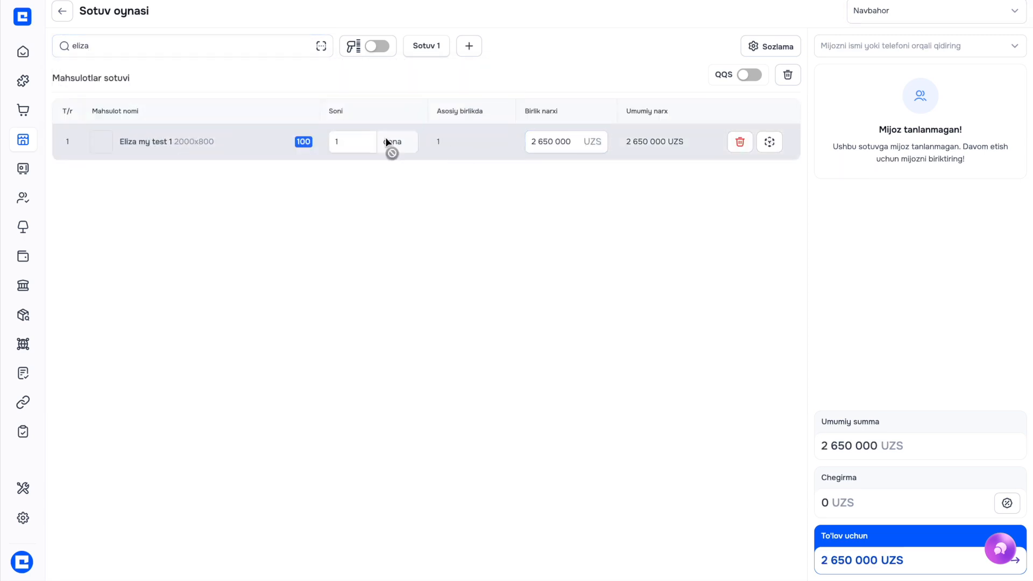
{"action": "left_click", "coordinate": [353, 141]}
{"action": "type", "text": "0"}
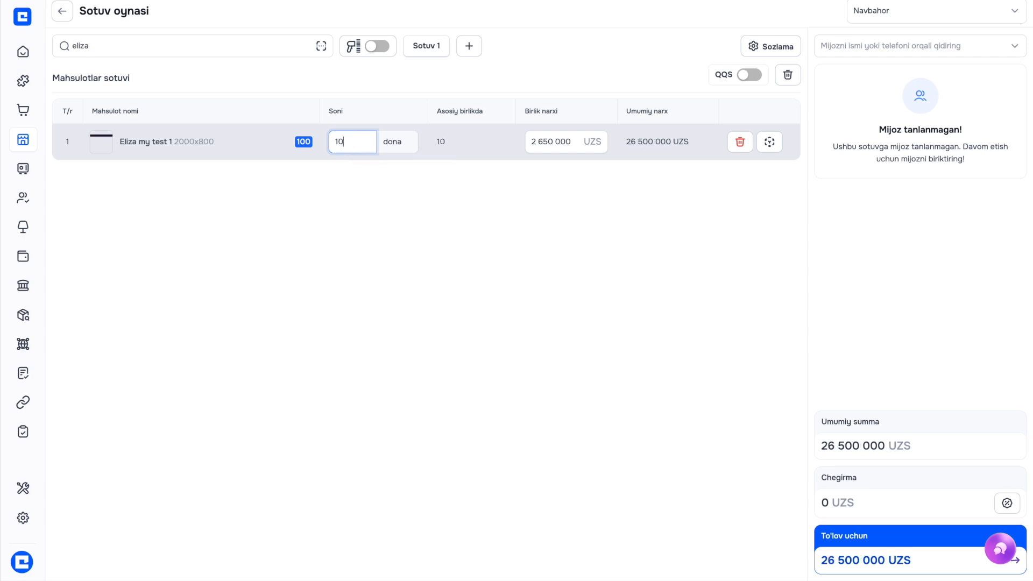
{"action": "left_click", "coordinate": [407, 215]}
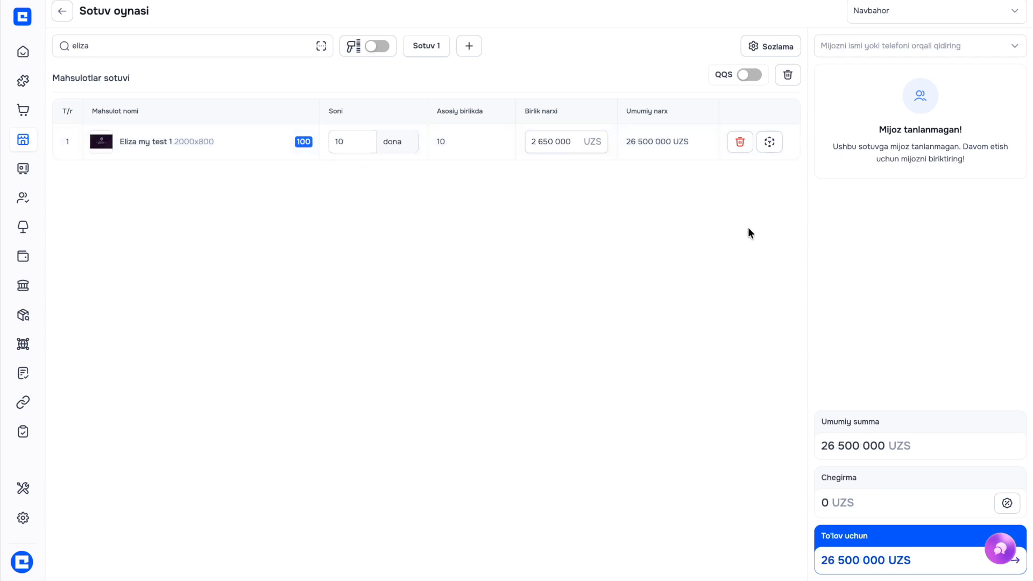
Assign PULVER MCHJ XK and pay the full 26 500 000 UZS in cash (Naqd)
{"action": "left_click", "coordinate": [869, 45]}
{"action": "left_click", "coordinate": [862, 111]}
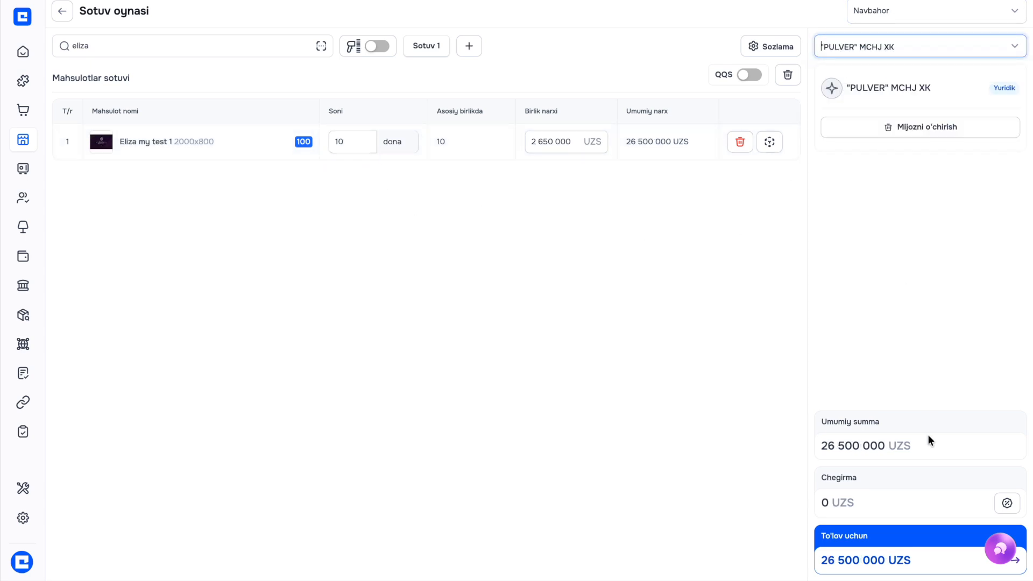
{"action": "left_click", "coordinate": [913, 546]}
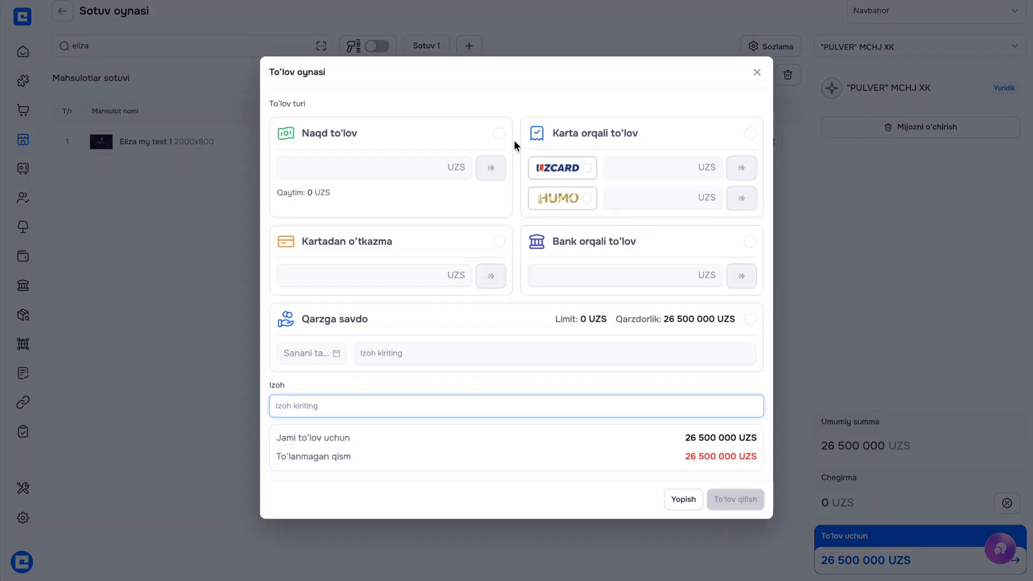
{"action": "left_click", "coordinate": [500, 133]}
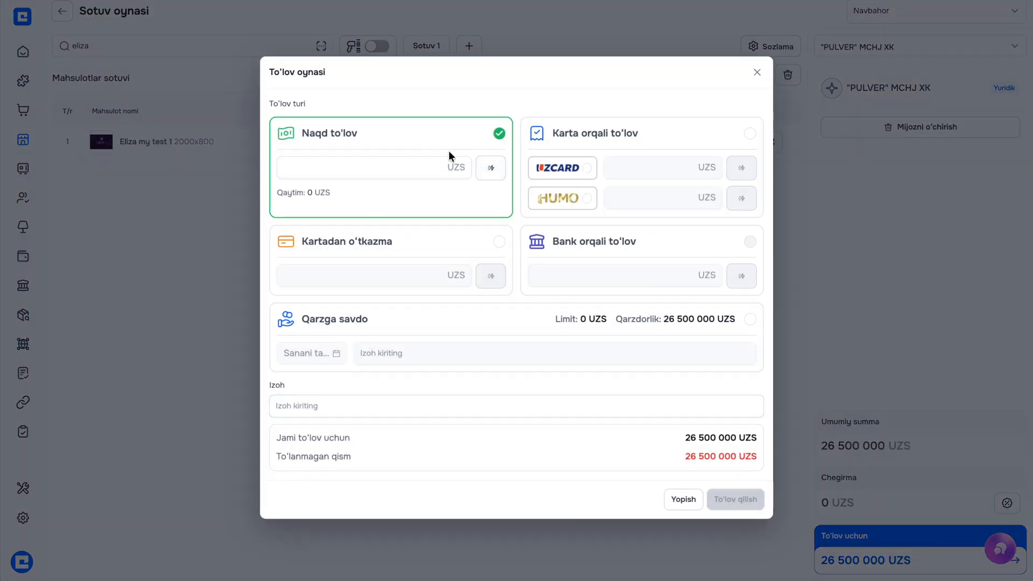
{"action": "left_click", "coordinate": [498, 170]}
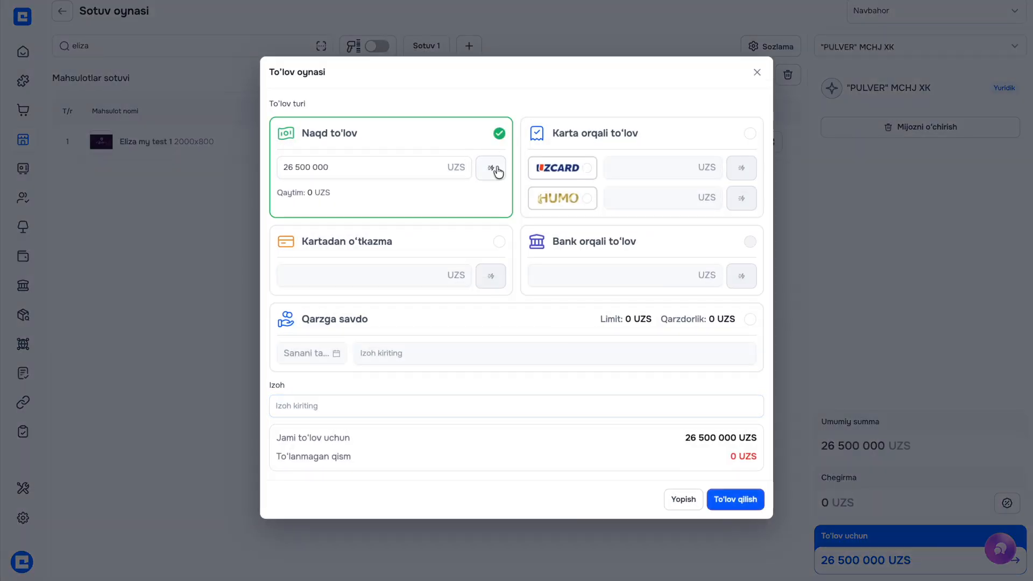
{"action": "left_click", "coordinate": [744, 501]}
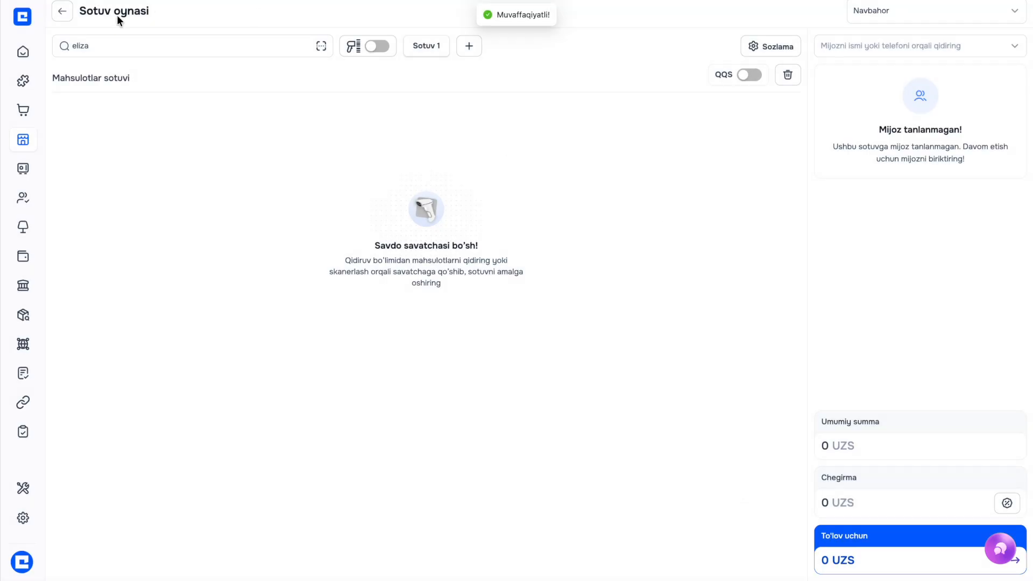
{"action": "left_click", "coordinate": [223, 12]}
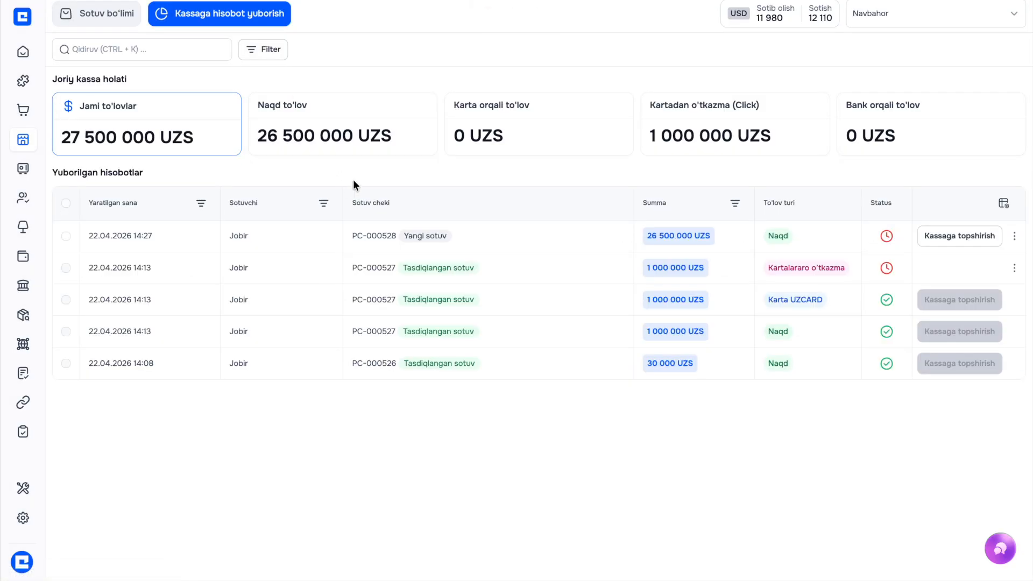
Hand PC-000528's 26 500 000 UZS cash to the till and confirm the sale receipt
{"action": "left_click", "coordinate": [973, 238]}
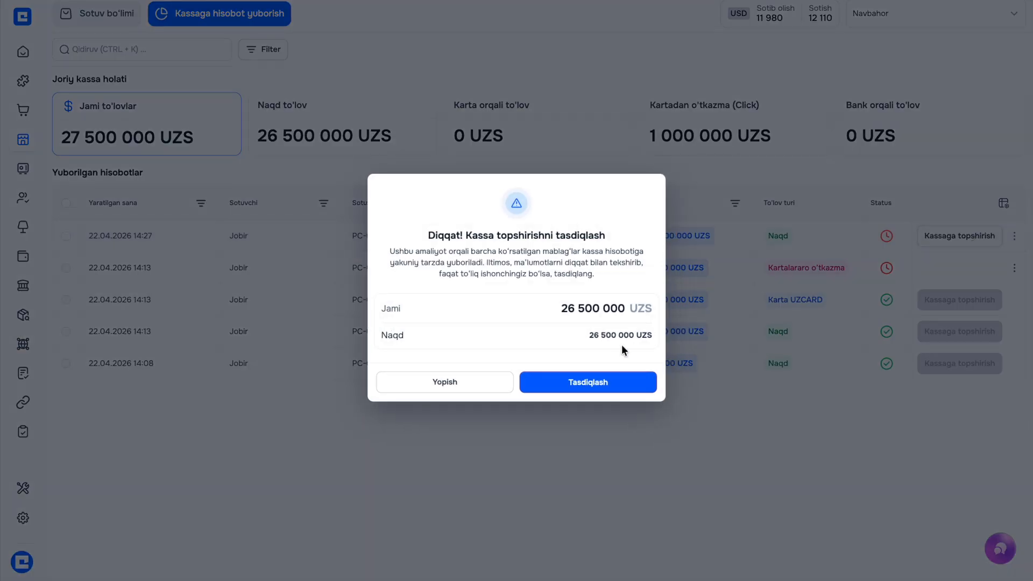
{"action": "left_click", "coordinate": [586, 382]}
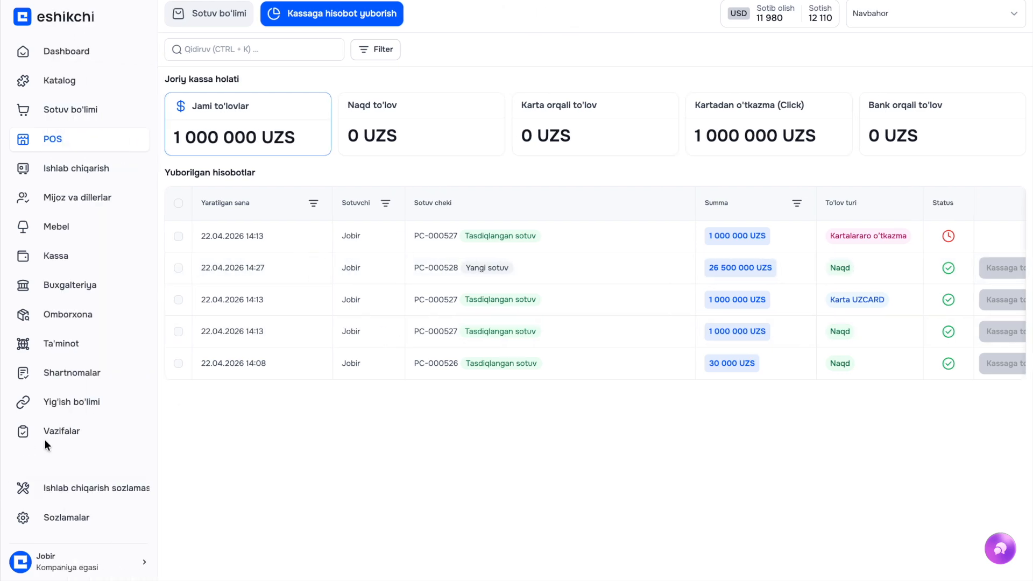
{"action": "left_click", "coordinate": [96, 13]}
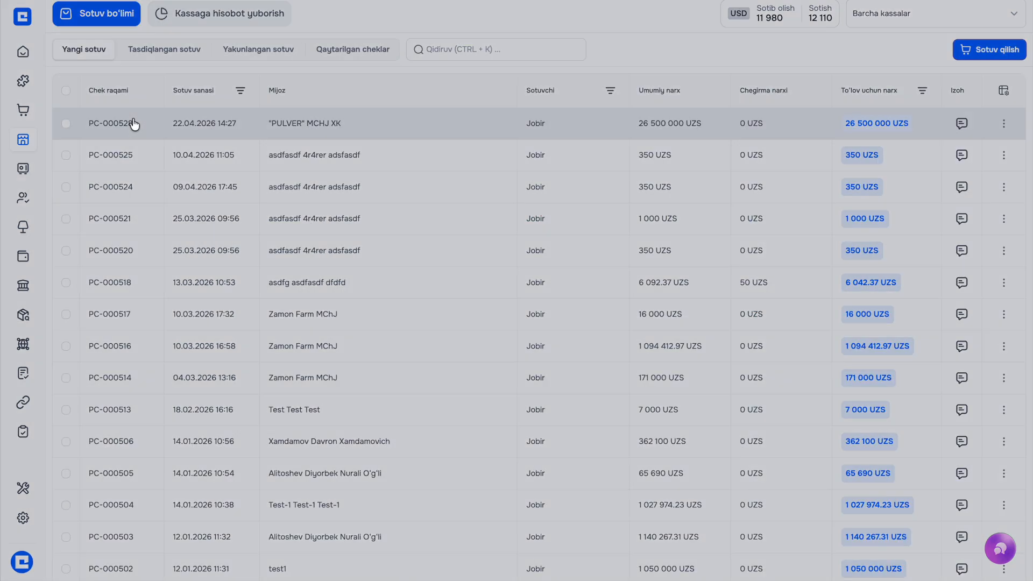
{"action": "left_click", "coordinate": [133, 124]}
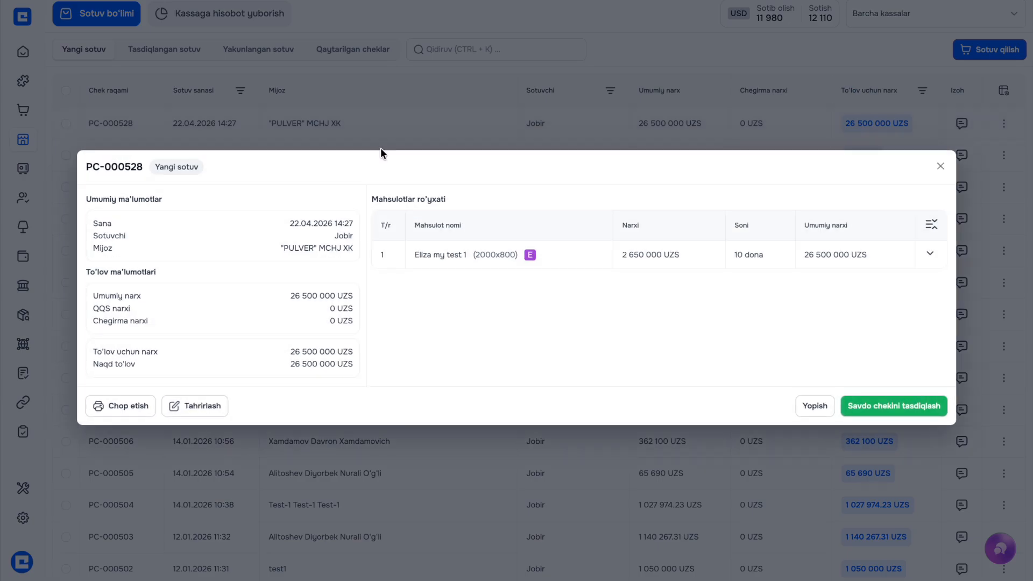
{"action": "left_click", "coordinate": [857, 407]}
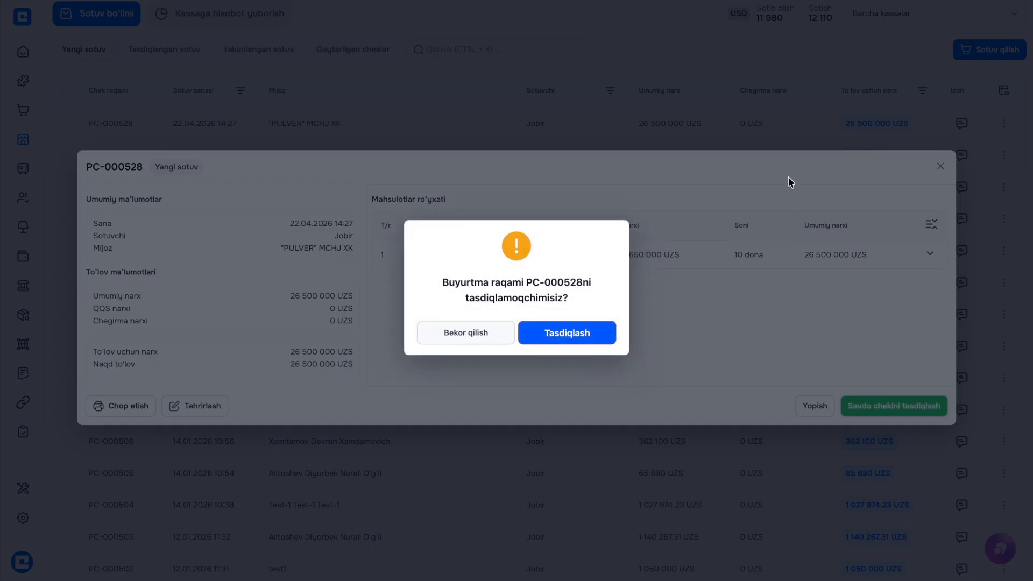
{"action": "left_click", "coordinate": [556, 335]}
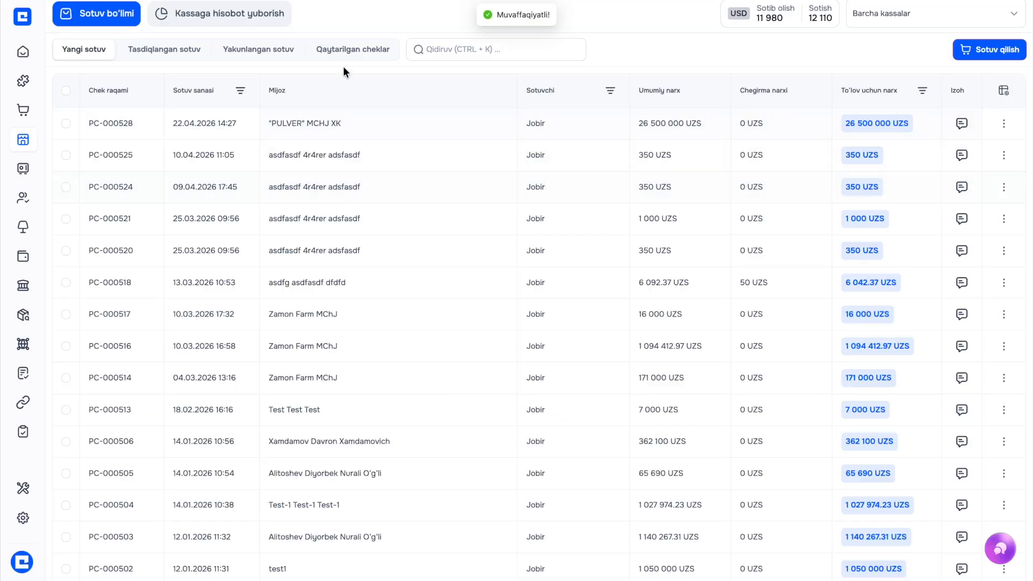
{"action": "mouse_move", "coordinate": [1, 369]}
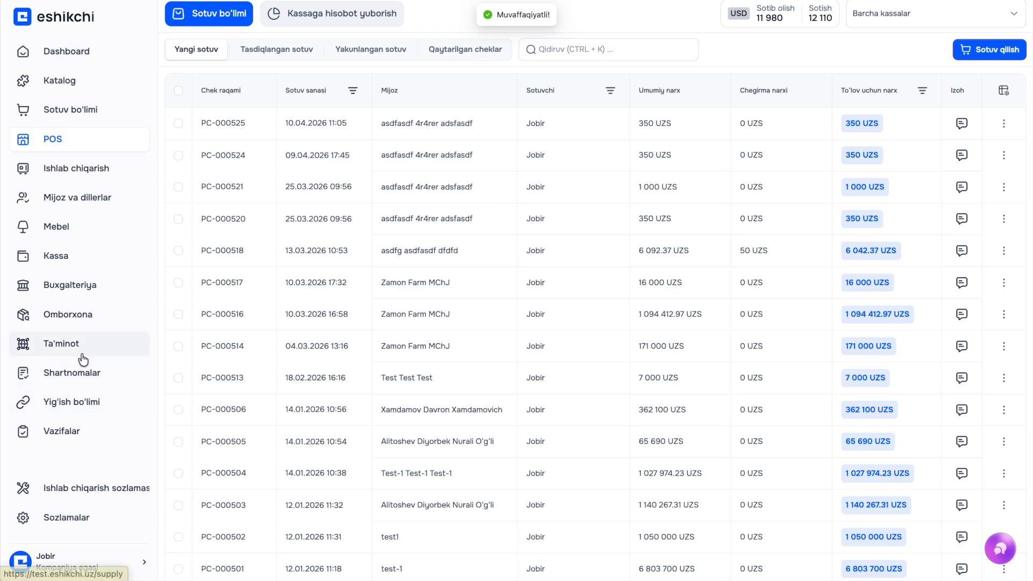
Start a new stock issue from Asosiy sklad for the newest POS sale receipt
{"action": "left_click", "coordinate": [70, 314]}
{"action": "left_click", "coordinate": [230, 12]}
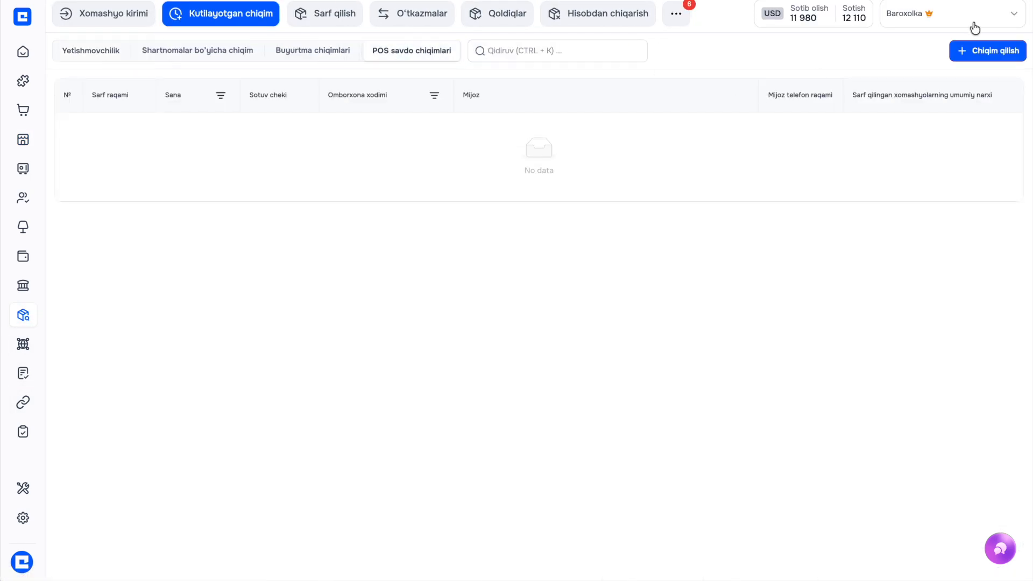
{"action": "left_click", "coordinate": [943, 20]}
{"action": "left_click", "coordinate": [912, 42]}
{"action": "left_click", "coordinate": [992, 51]}
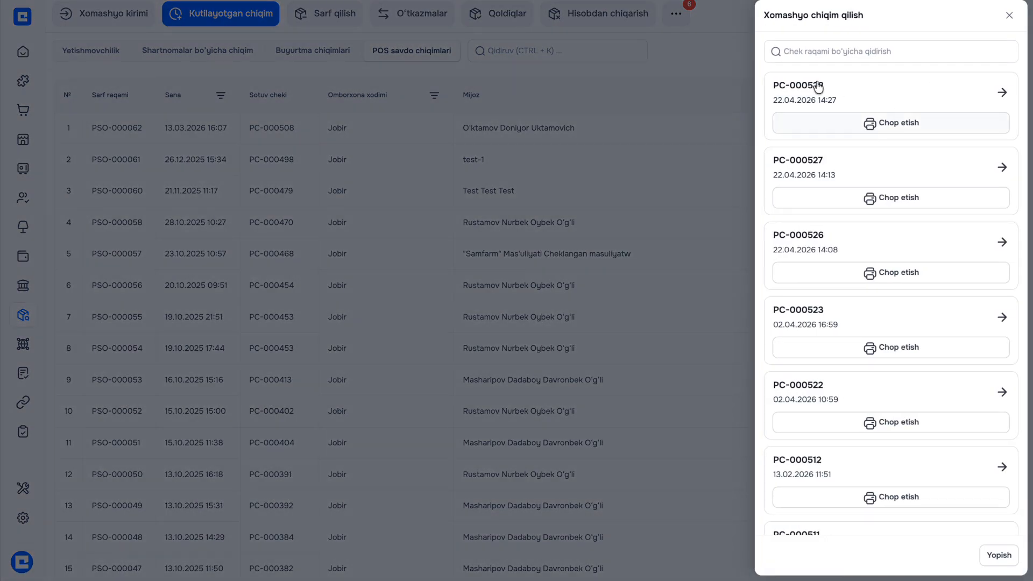
{"action": "left_click", "coordinate": [847, 92]}
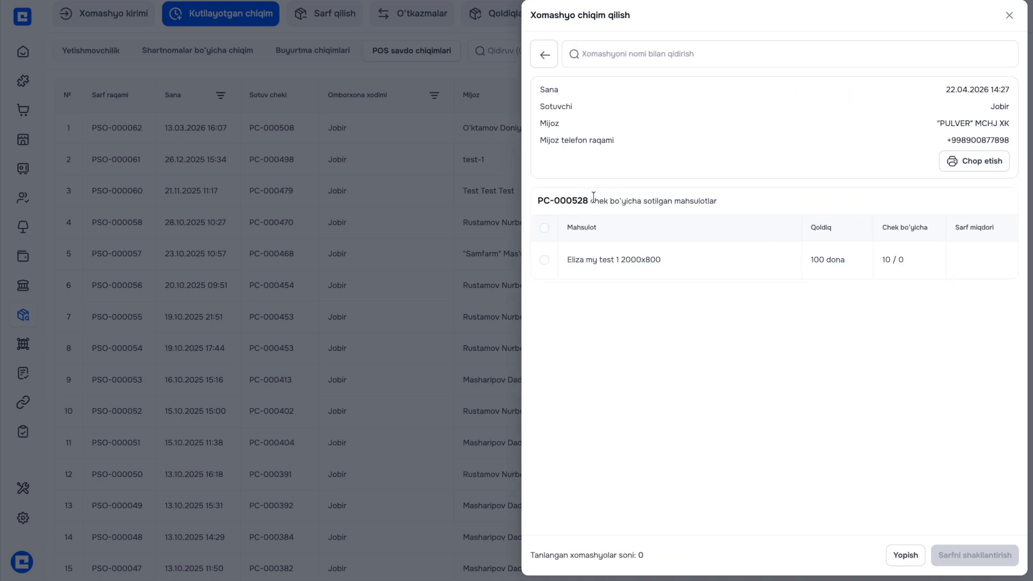
Set Eliza my test 1 issue quantity to 10 and print PC-000528.docx
{"action": "left_click", "coordinate": [544, 228]}
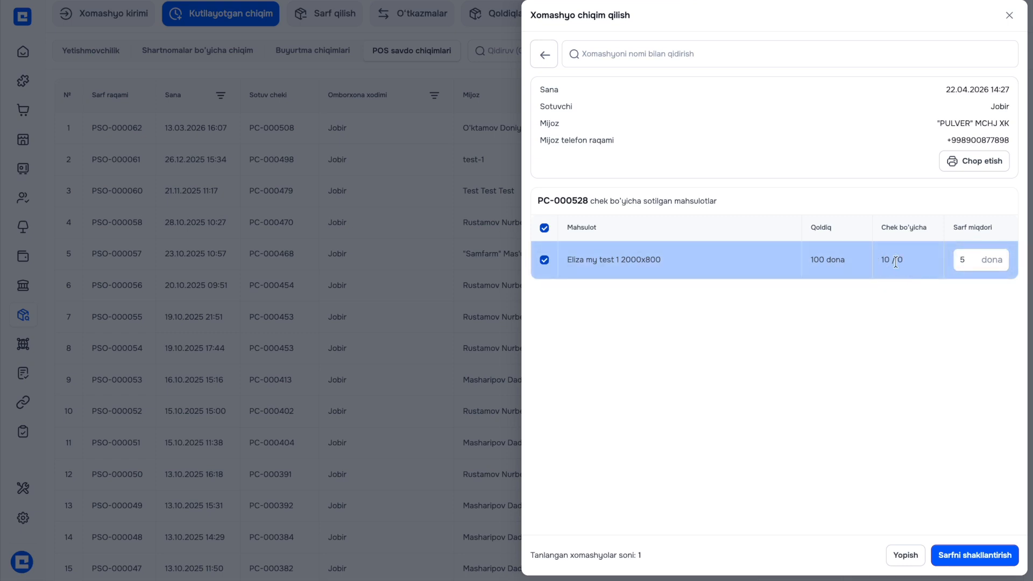
{"action": "left_click", "coordinate": [979, 261]}
{"action": "key", "text": "BackSpace"}
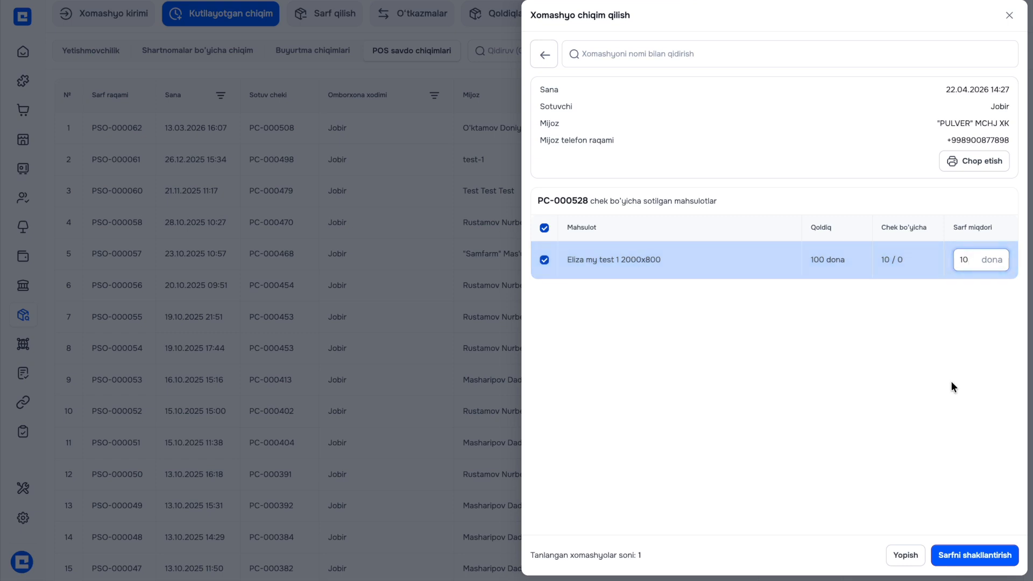
{"action": "left_click", "coordinate": [958, 164]}
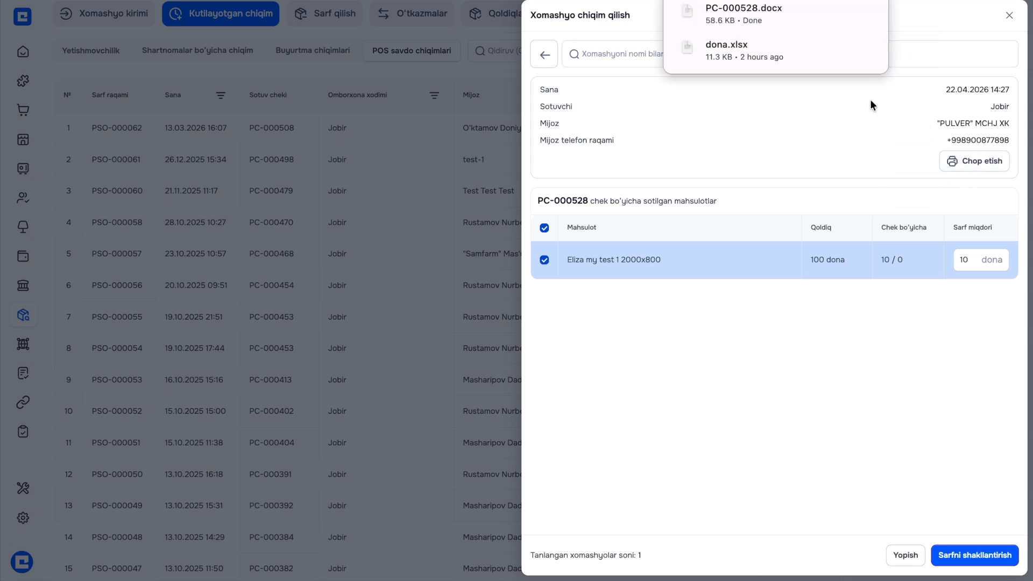
Submit the issue to a customer representative, entering the representative's name and phone number
{"action": "left_click", "coordinate": [972, 552]}
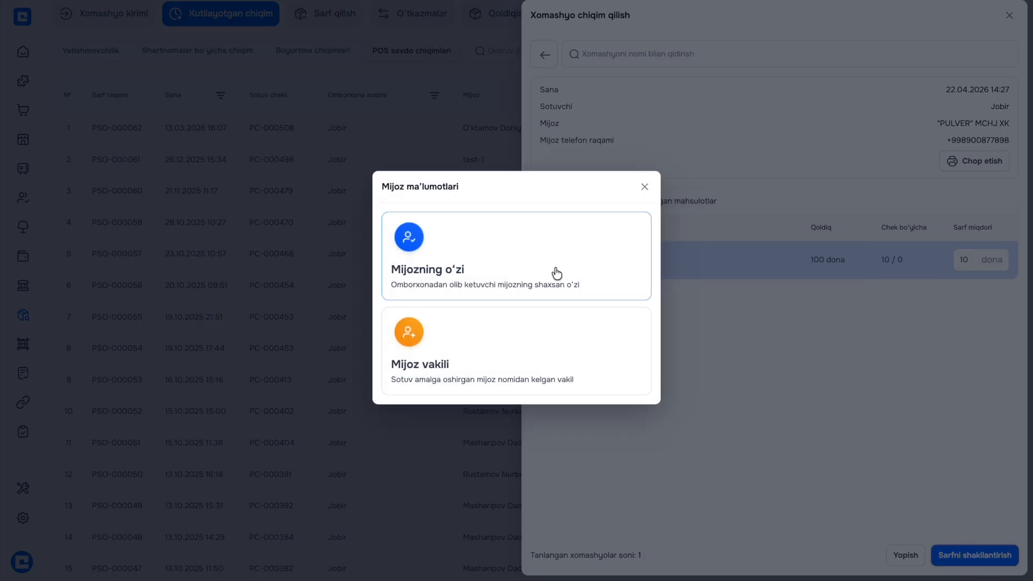
{"action": "left_click", "coordinate": [546, 352]}
{"action": "left_click", "coordinate": [443, 258]}
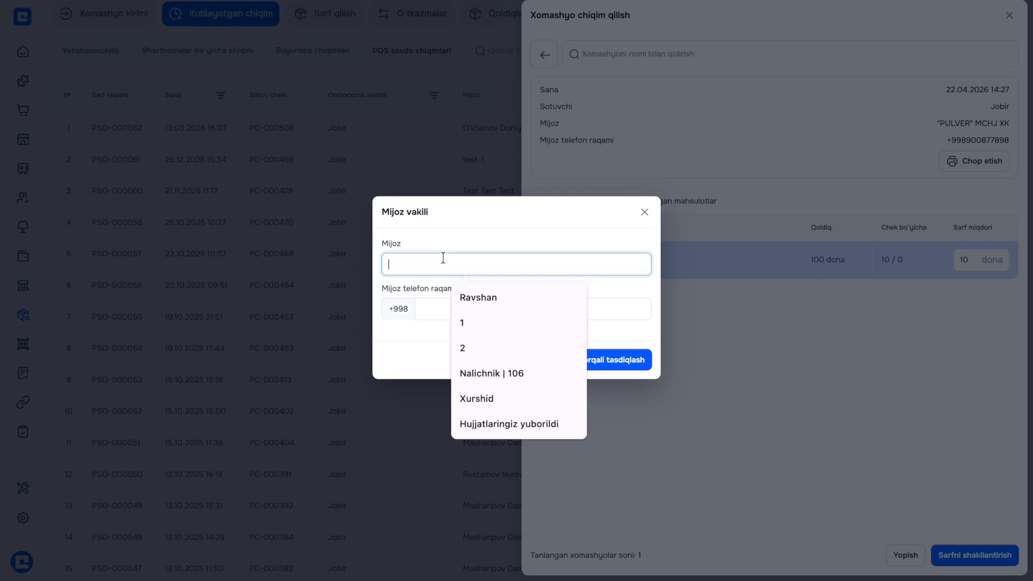
{"action": "type", "text": "Shoki"}
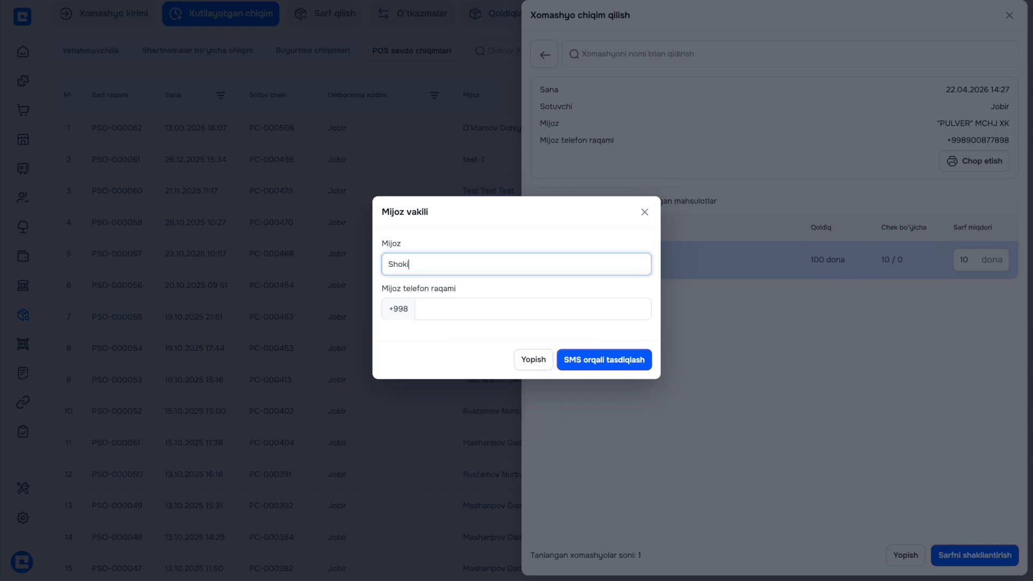
{"action": "type", "text": "r aka"}
{"action": "left_click", "coordinate": [429, 310]}
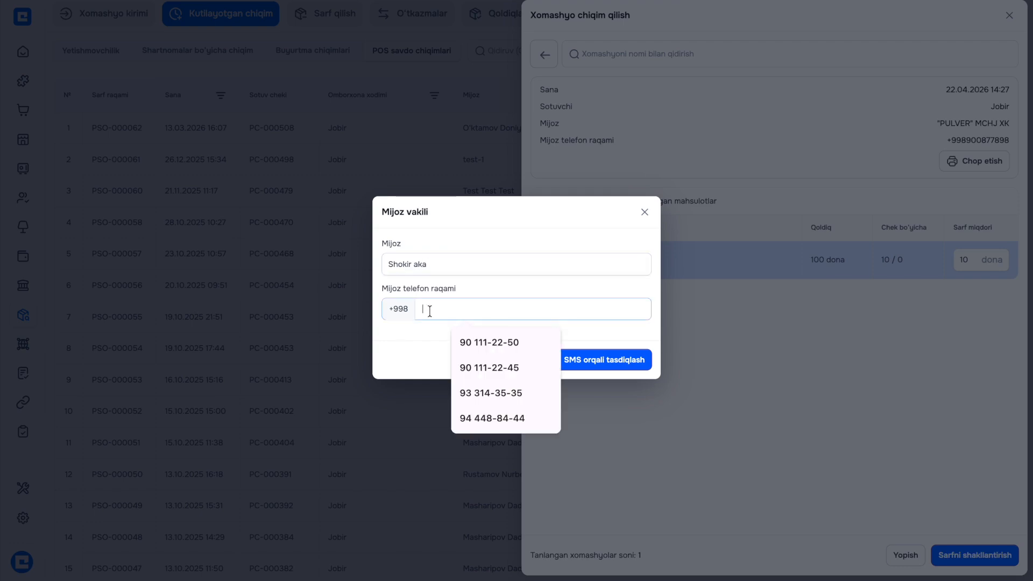
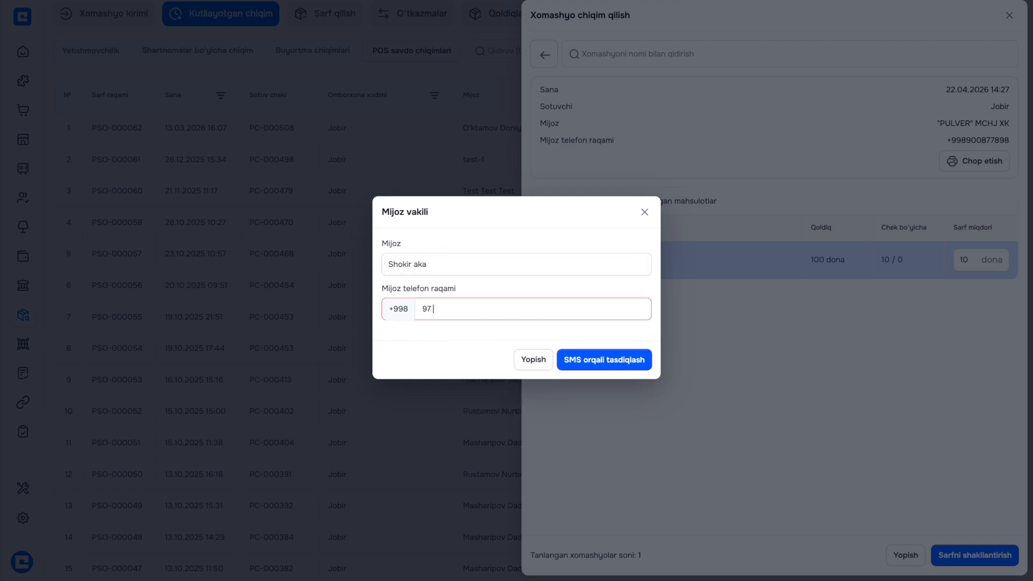
Confirm the issue with the SMS verification code
{"action": "left_click", "coordinate": [588, 358]}
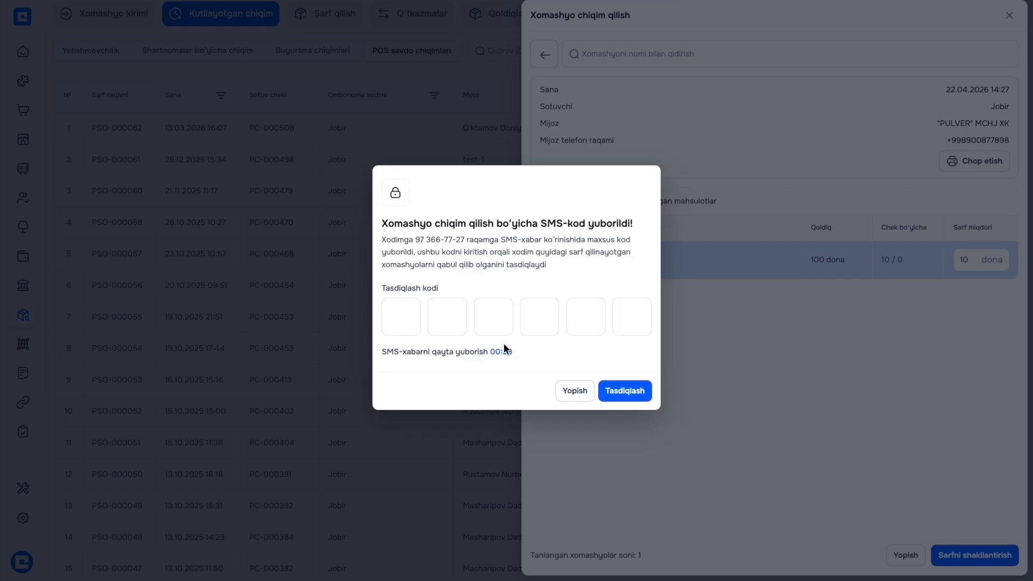
{"action": "type", "text": "123456"}
{"action": "left_click", "coordinate": [628, 397]}
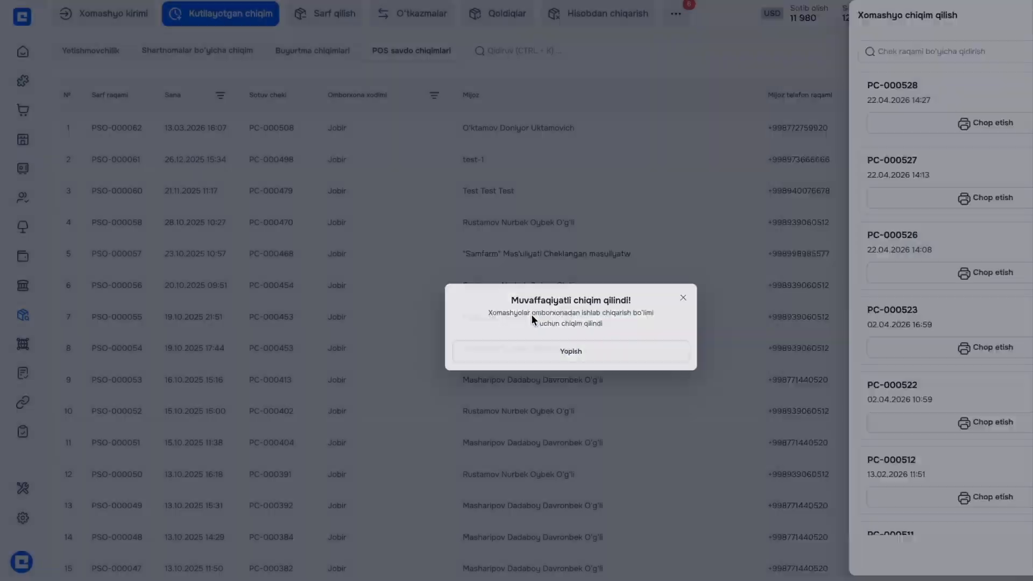
{"action": "left_click", "coordinate": [531, 317]}
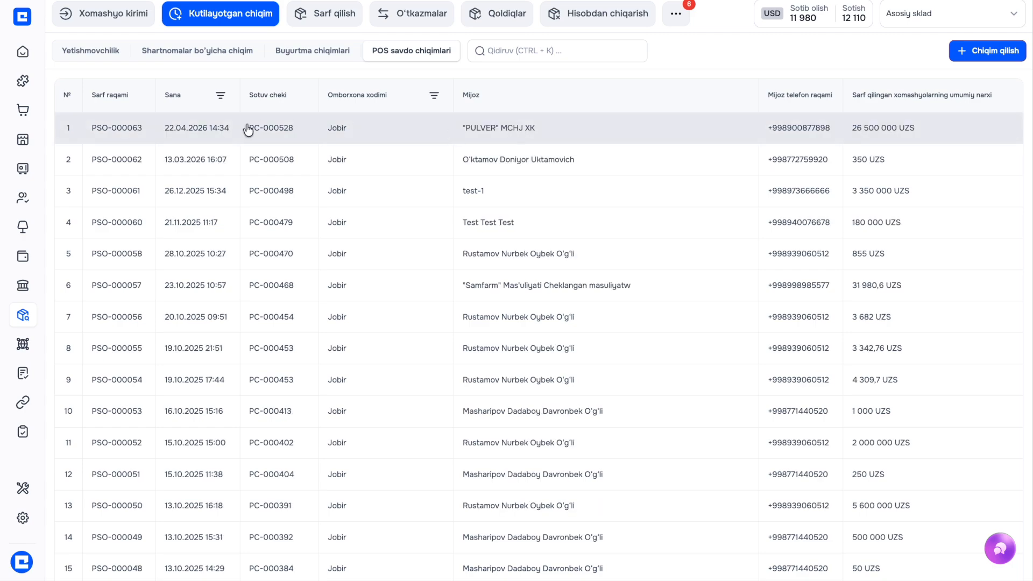
Check the new issue record PSO-000063, then go to the POS sales section
{"action": "left_click", "coordinate": [179, 129]}
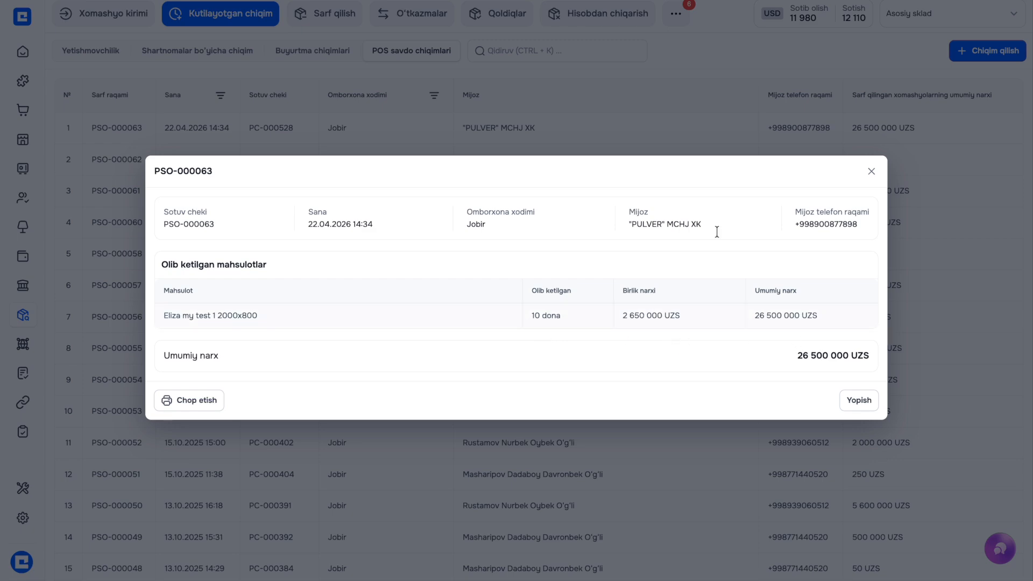
{"action": "left_click", "coordinate": [667, 131]}
{"action": "mouse_move", "coordinate": [52, 120]}
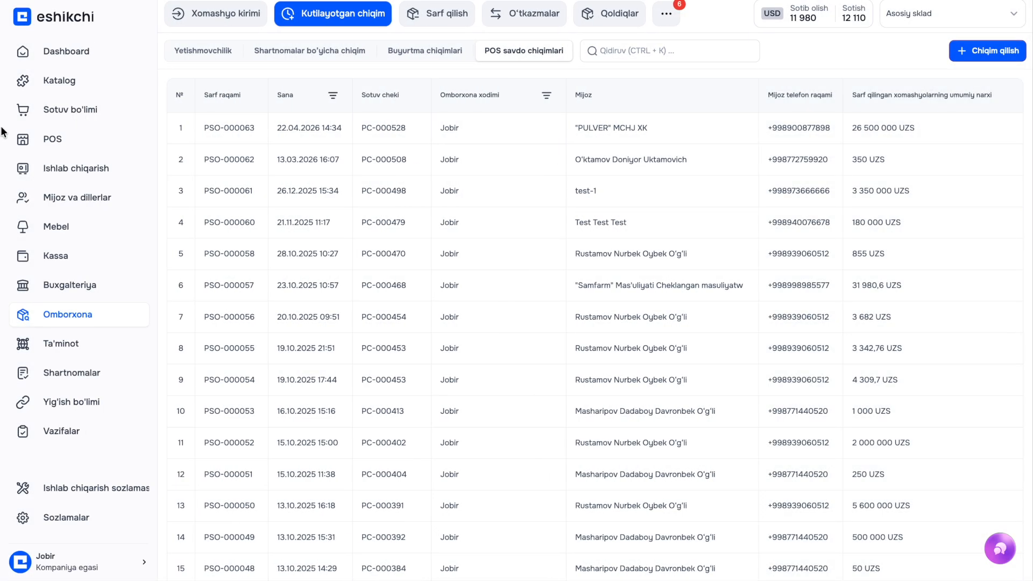
{"action": "left_click", "coordinate": [48, 139]}
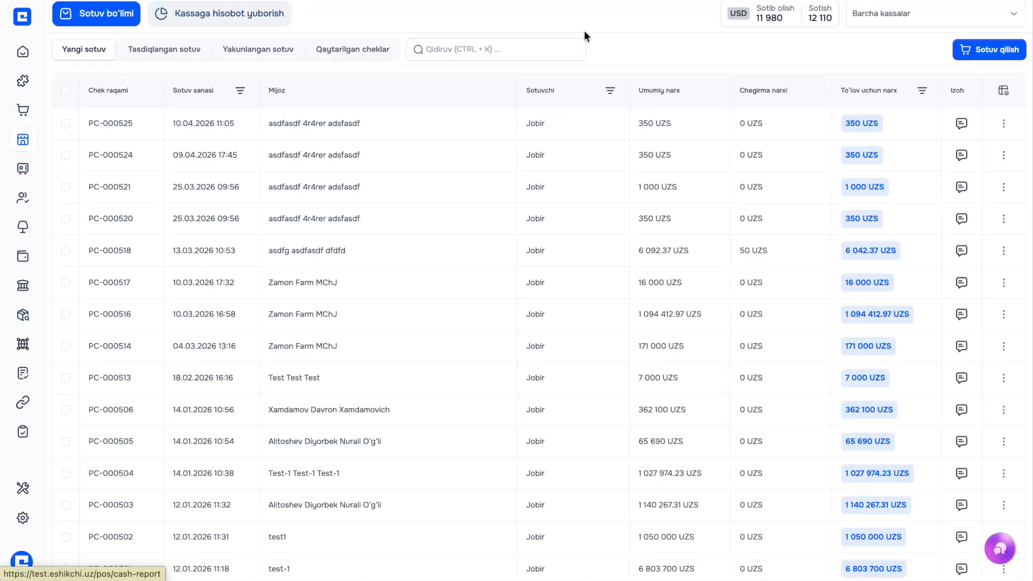
Switch to the Navbahor cashbox and open the 26 500 000 UZS completed sale's details
{"action": "left_click", "coordinate": [908, 13]}
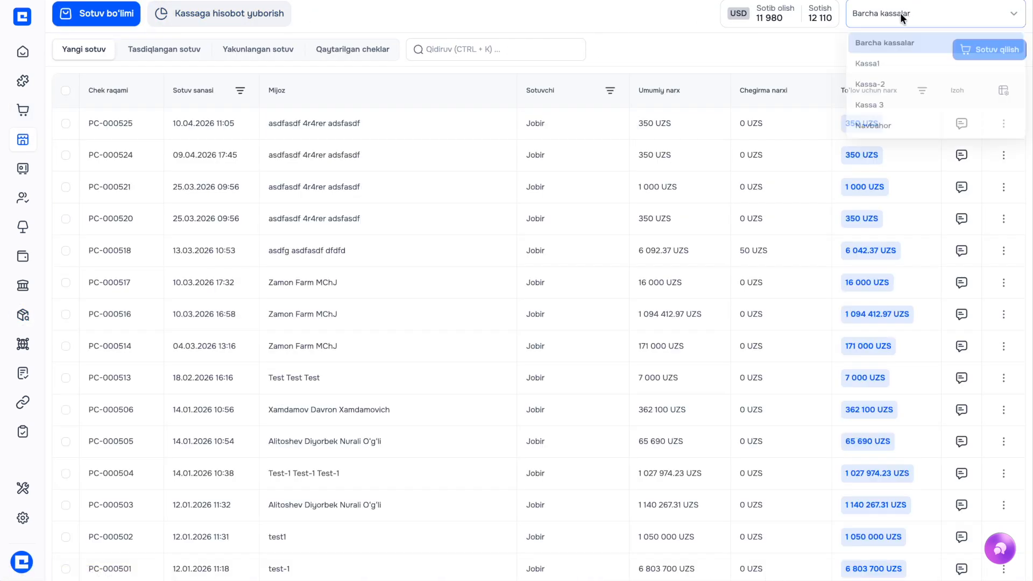
{"action": "left_click", "coordinate": [875, 131]}
{"action": "left_click", "coordinate": [269, 53]}
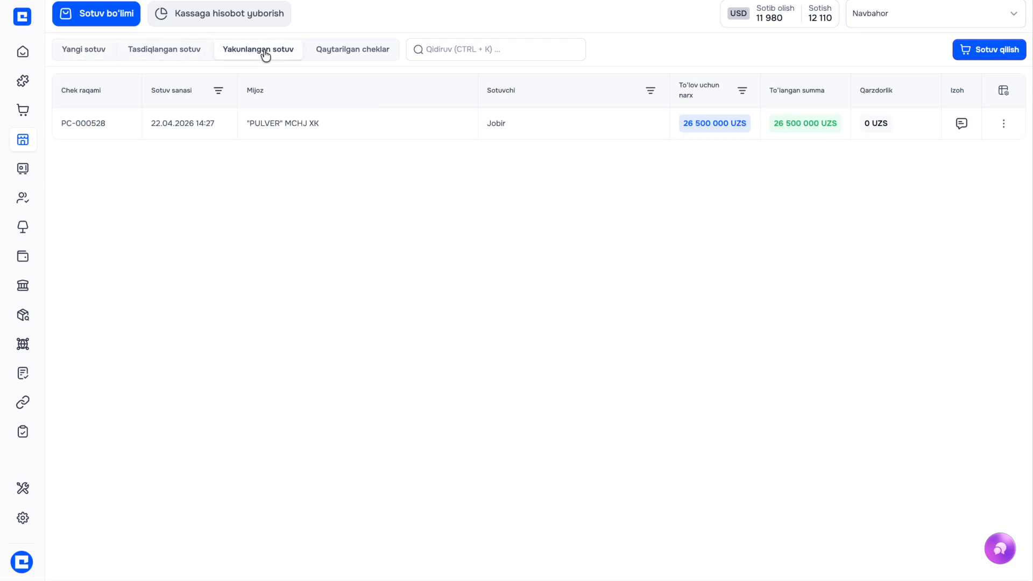
{"action": "left_click", "coordinate": [161, 49]}
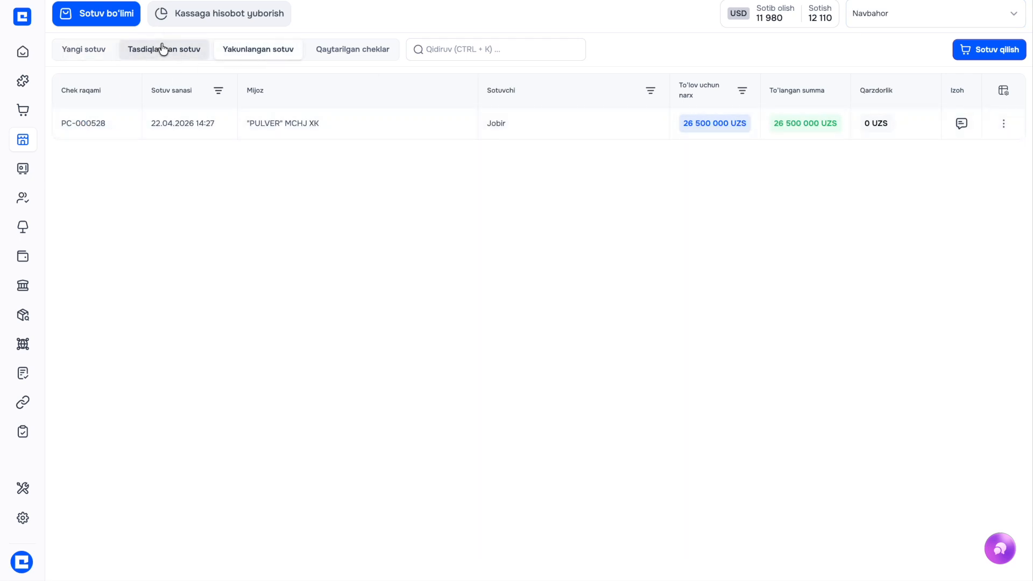
{"action": "left_click", "coordinate": [233, 54]}
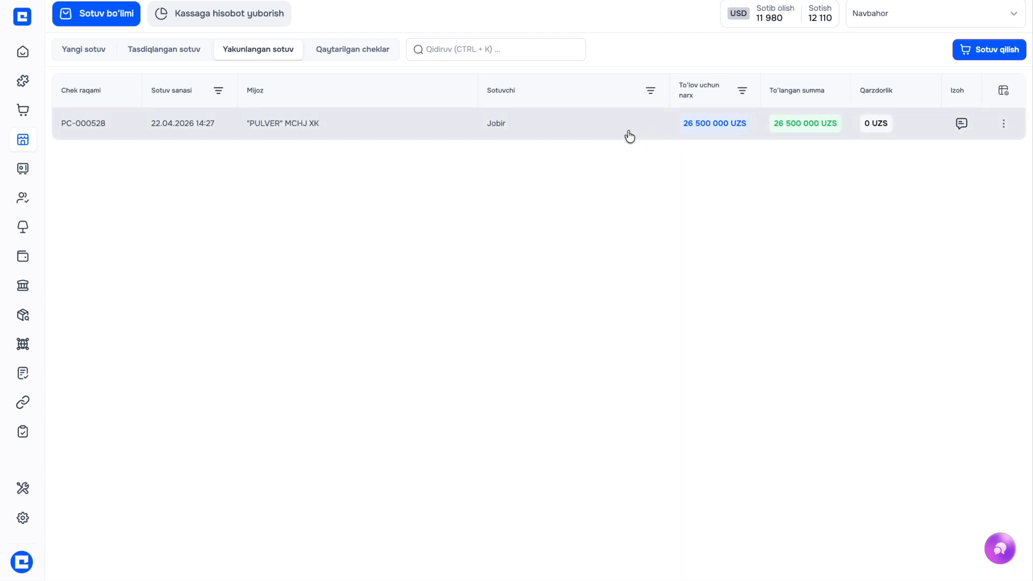
{"action": "left_click", "coordinate": [561, 140]}
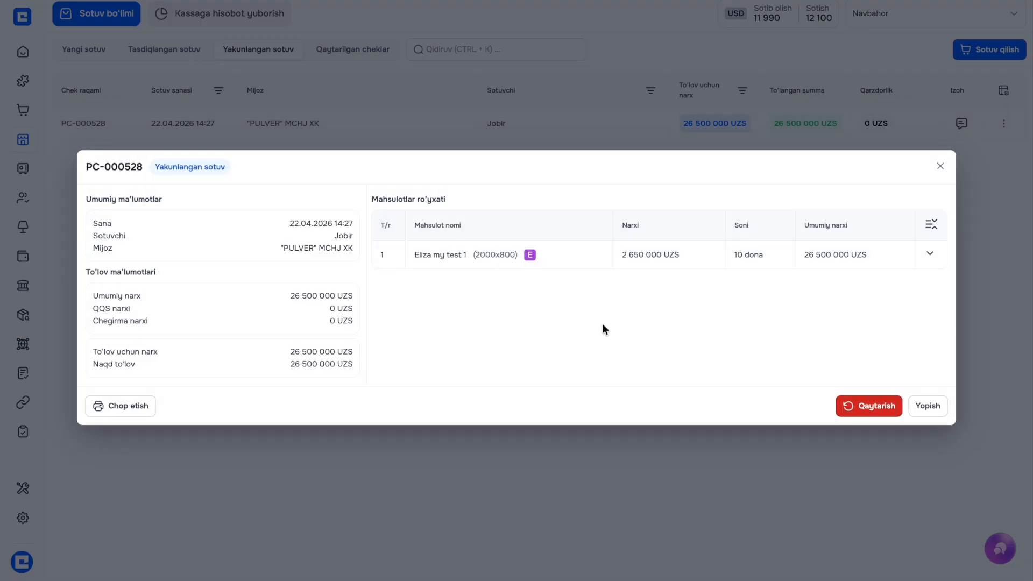
Return 5 Eliza my test 1 doors, worth 13 250 000 UZS, with the reason 'mijozga y'
{"action": "left_click", "coordinate": [851, 405]}
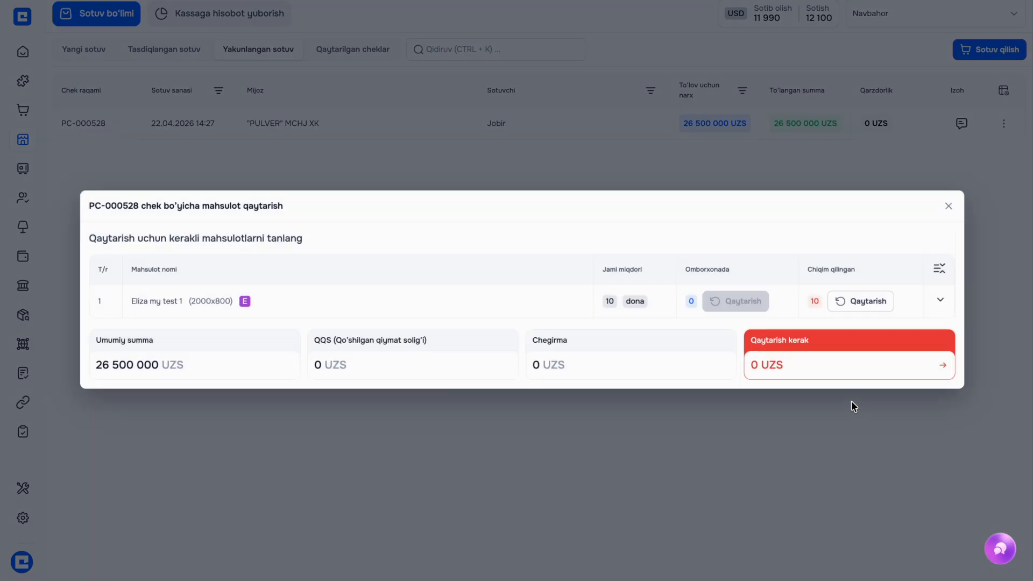
{"action": "left_click", "coordinate": [855, 300]}
{"action": "left_click", "coordinate": [870, 299]}
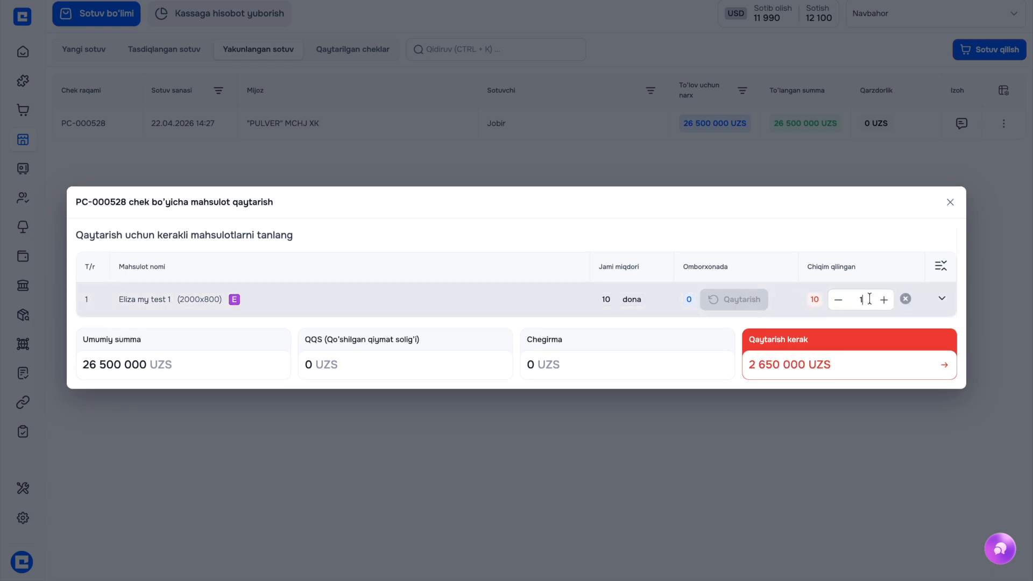
{"action": "key", "text": "BackSpace"}
{"action": "type", "text": "5"}
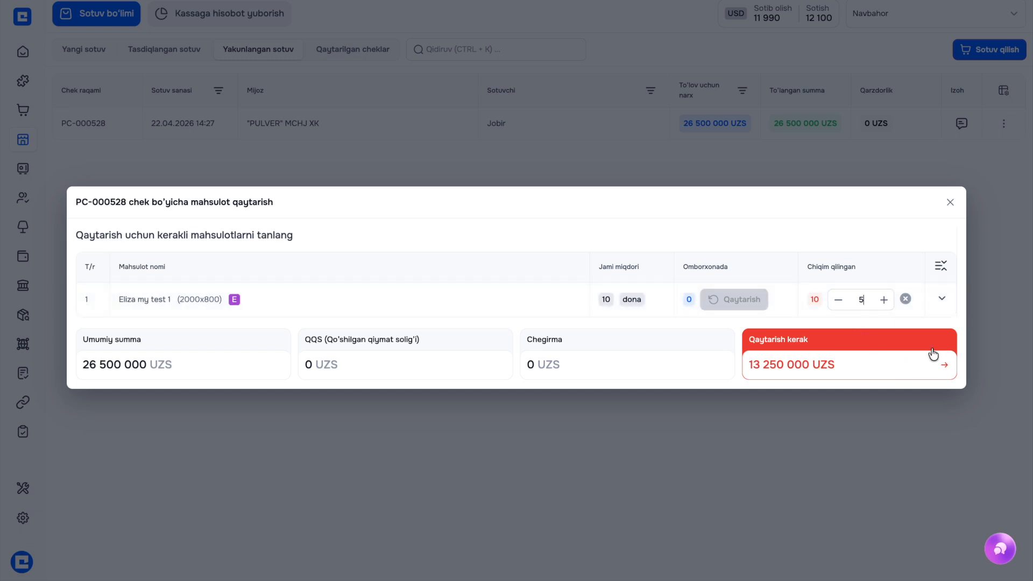
{"action": "left_click", "coordinate": [941, 296]}
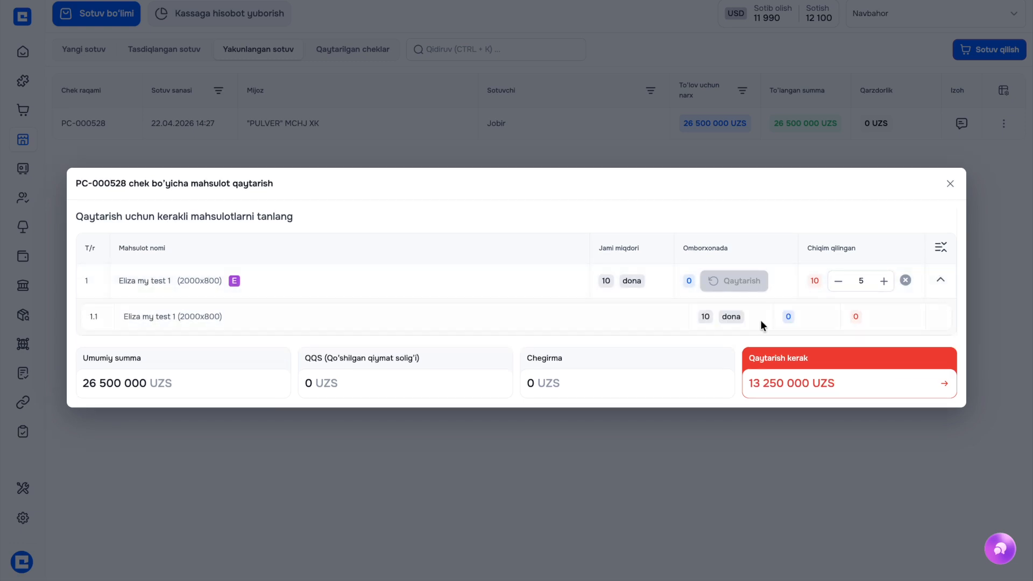
{"action": "left_click", "coordinate": [912, 374]}
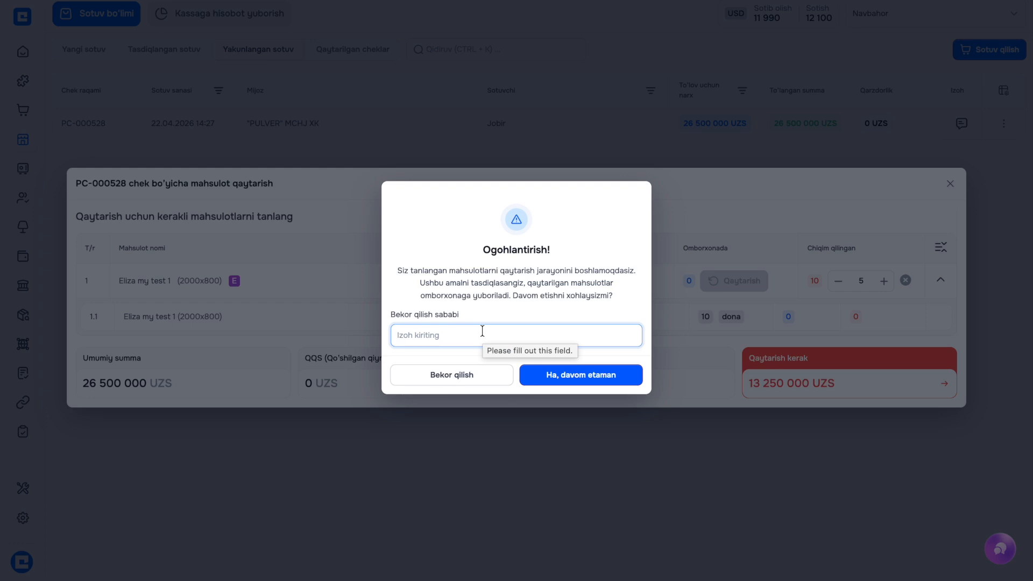
{"action": "type", "text": "mijozga yoqmadi"}
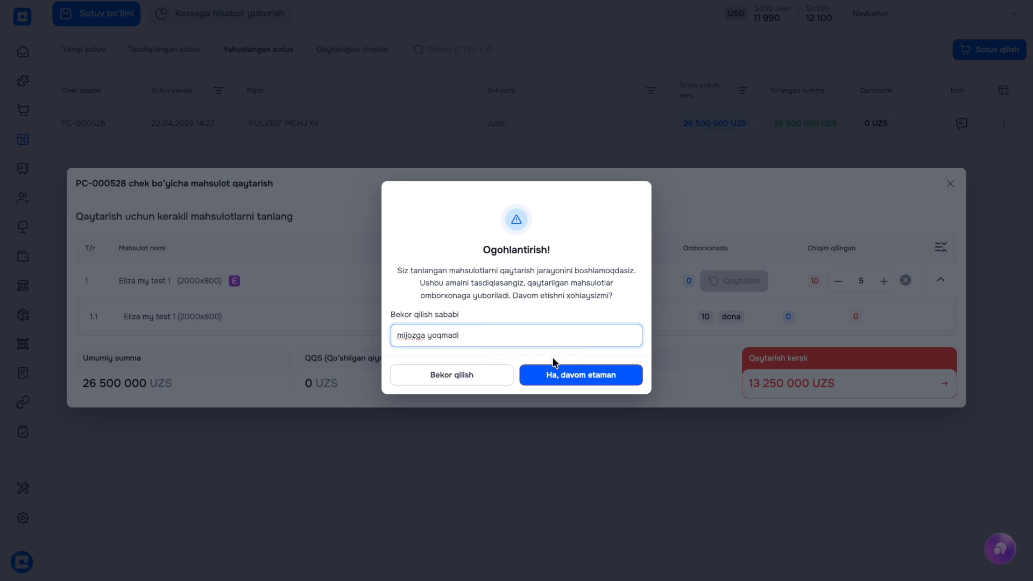
{"action": "left_click", "coordinate": [553, 371]}
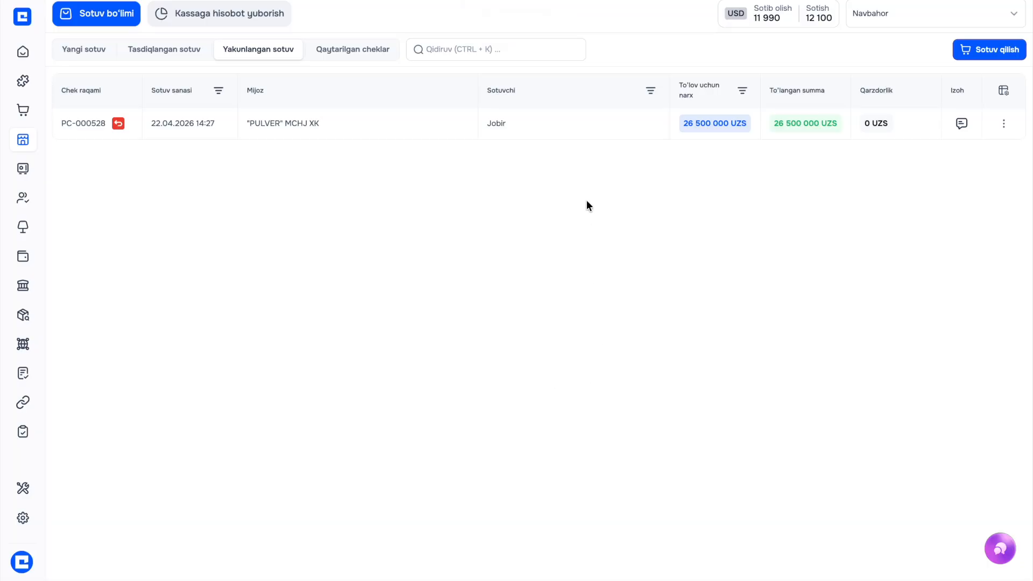
Review the returned check's details, then the original sale's details among completed sales
{"action": "left_click", "coordinate": [330, 54]}
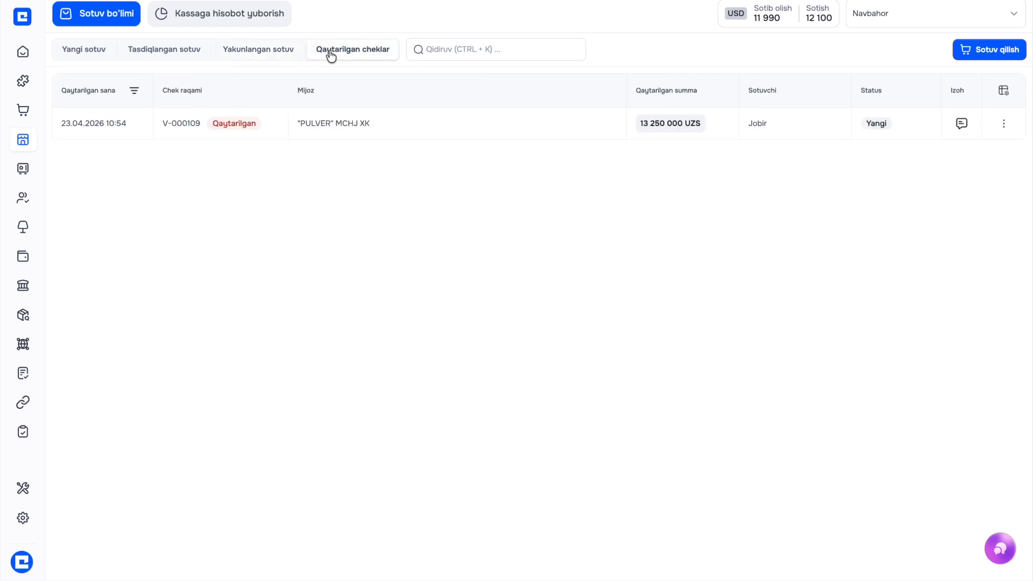
{"action": "left_click", "coordinate": [310, 124]}
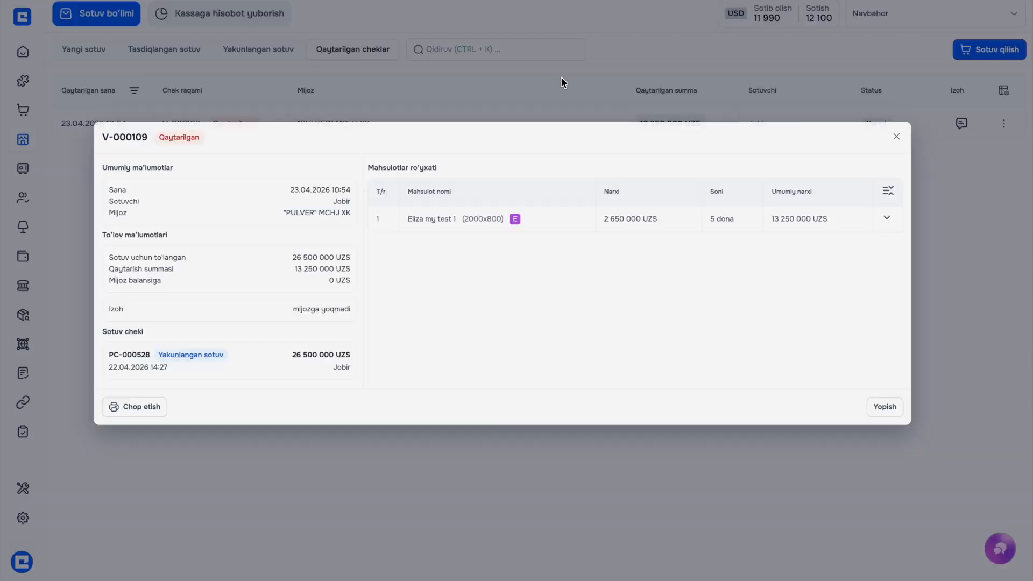
{"action": "left_click", "coordinate": [561, 76]}
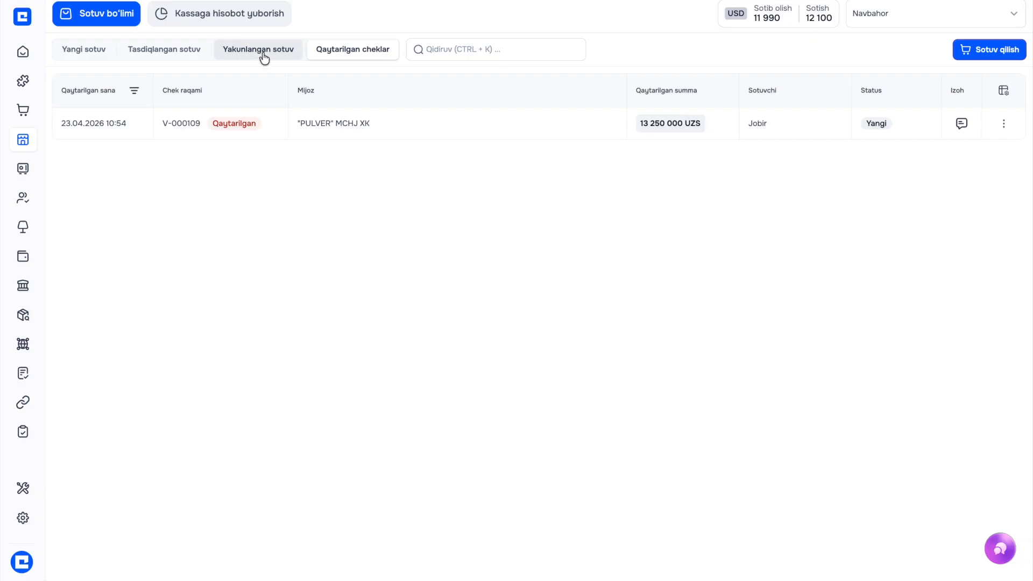
{"action": "left_click", "coordinate": [265, 56]}
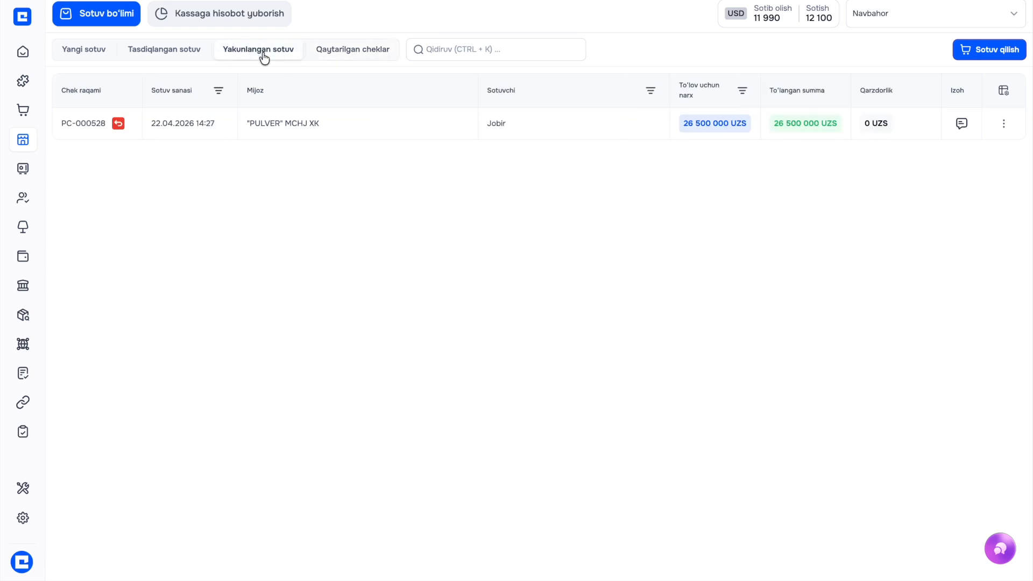
{"action": "left_click", "coordinate": [790, 135]}
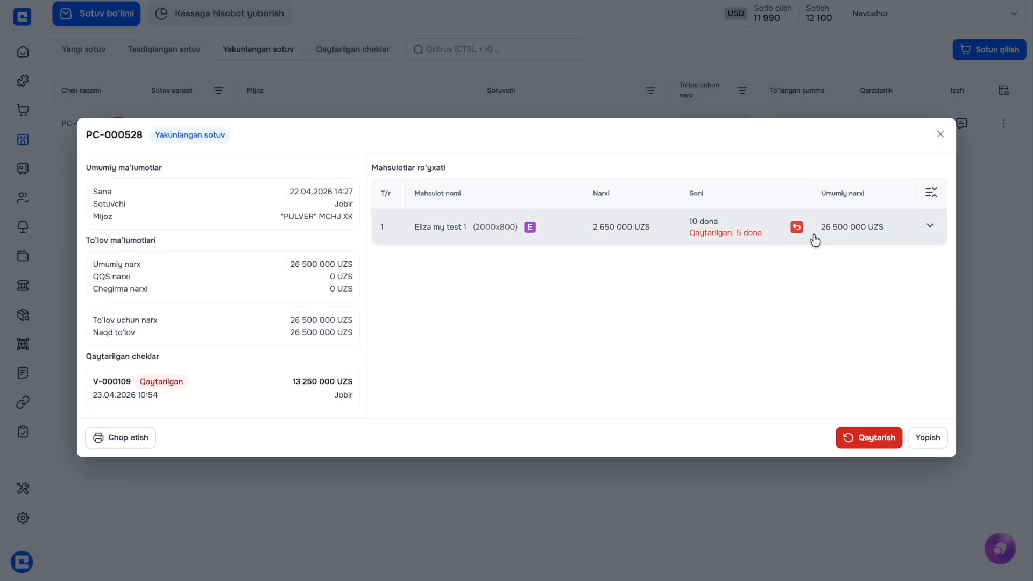
{"action": "left_click", "coordinate": [688, 79]}
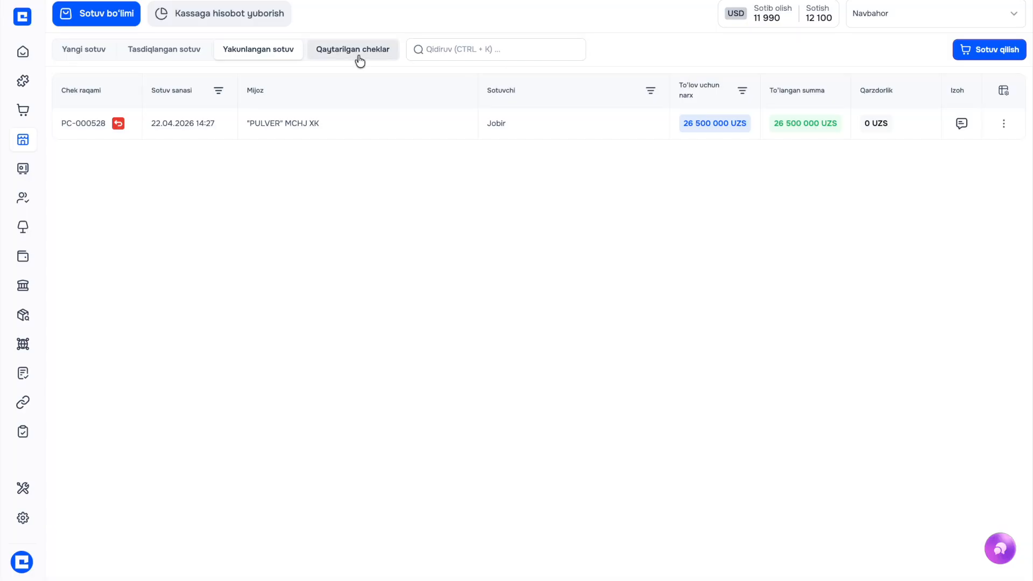
Look over the returned checks list again, then move to the warehouse section
{"action": "left_click", "coordinate": [355, 49]}
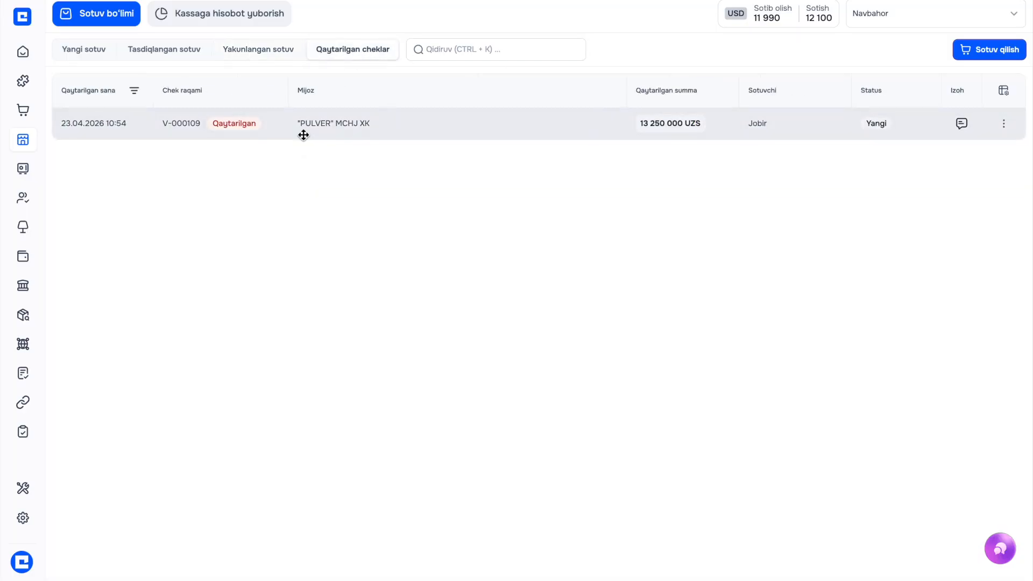
{"action": "left_click", "coordinate": [302, 138]}
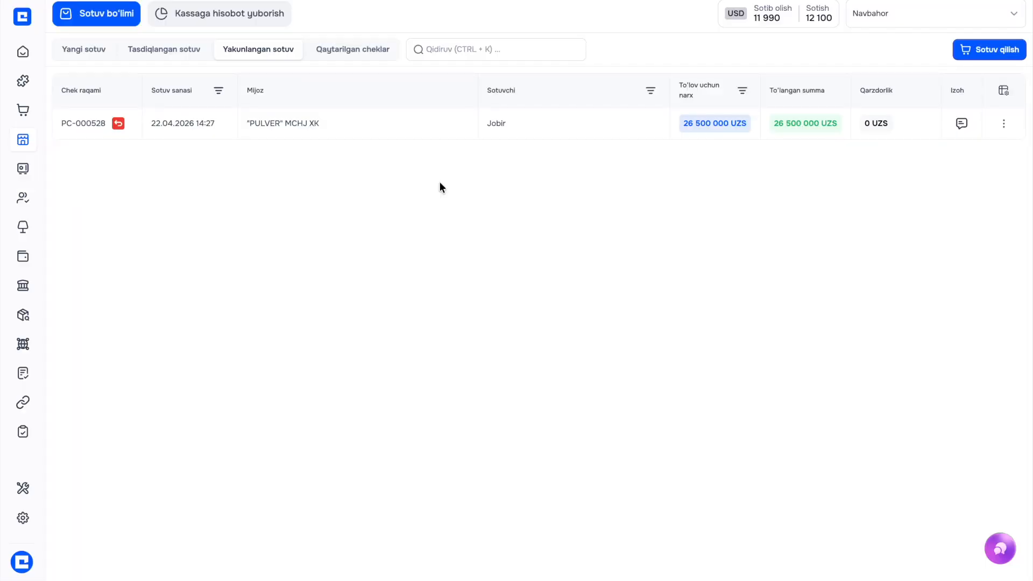
{"action": "mouse_move", "coordinate": [6, 247]}
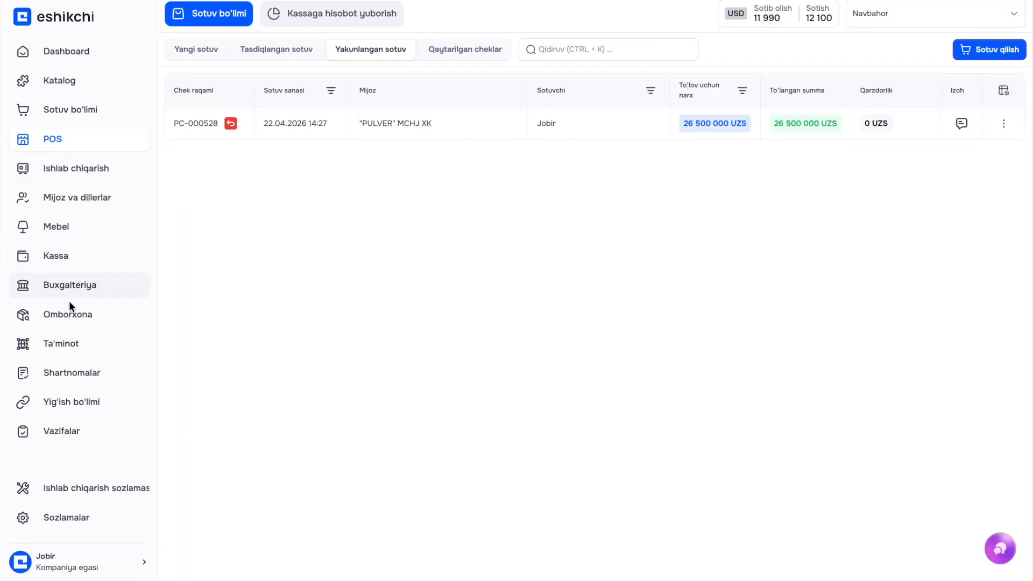
{"action": "left_click", "coordinate": [69, 314]}
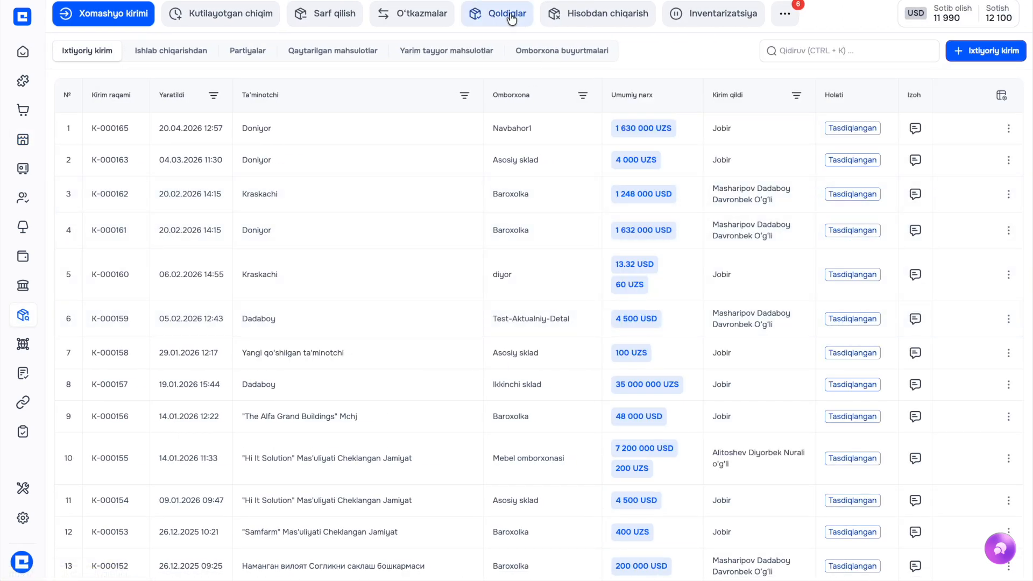
Show Asosiy sklad finished-product stock, where Eliza my test 1 2000x800 stands at 90 dona
{"action": "left_click", "coordinate": [511, 16]}
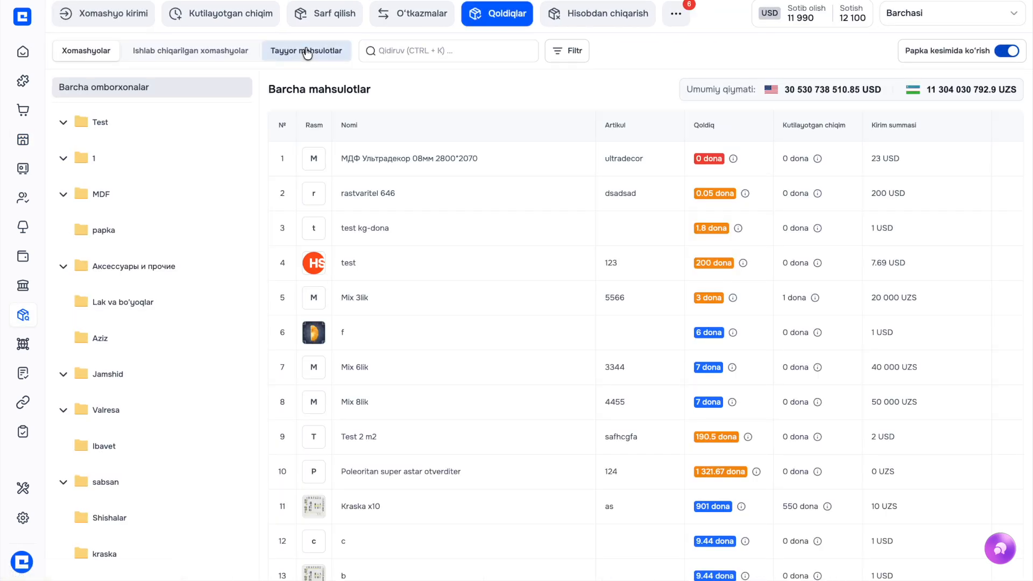
{"action": "left_click", "coordinate": [306, 52]}
{"action": "scroll", "coordinate": [439, 272], "scroll_direction": "down", "scroll_amount": 5}
{"action": "scroll", "coordinate": [439, 272], "scroll_direction": "down", "scroll_amount": 3}
{"action": "scroll", "coordinate": [380, 392], "scroll_direction": "down", "scroll_amount": 2}
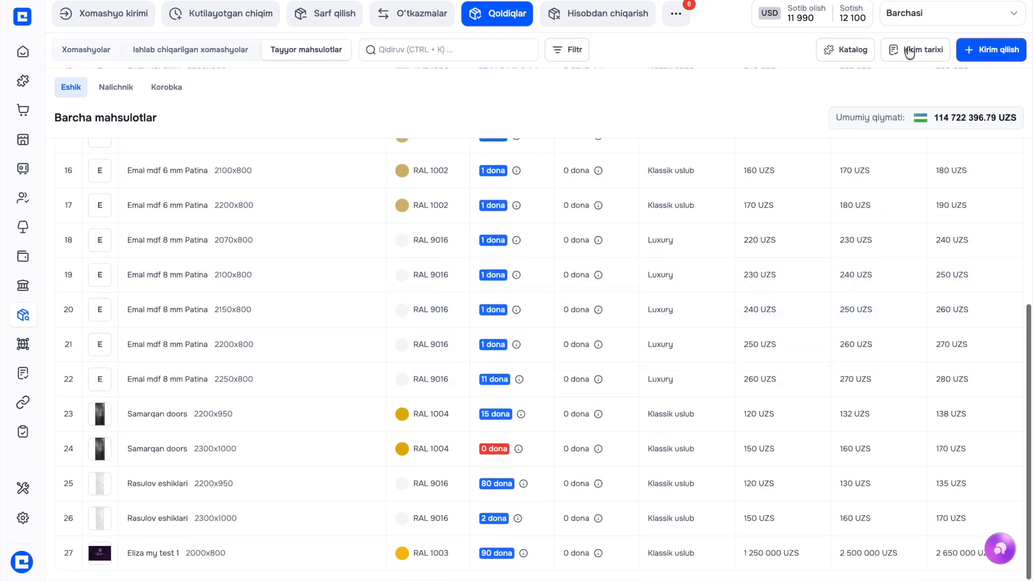
{"action": "left_click", "coordinate": [921, 17]}
{"action": "left_click", "coordinate": [916, 71]}
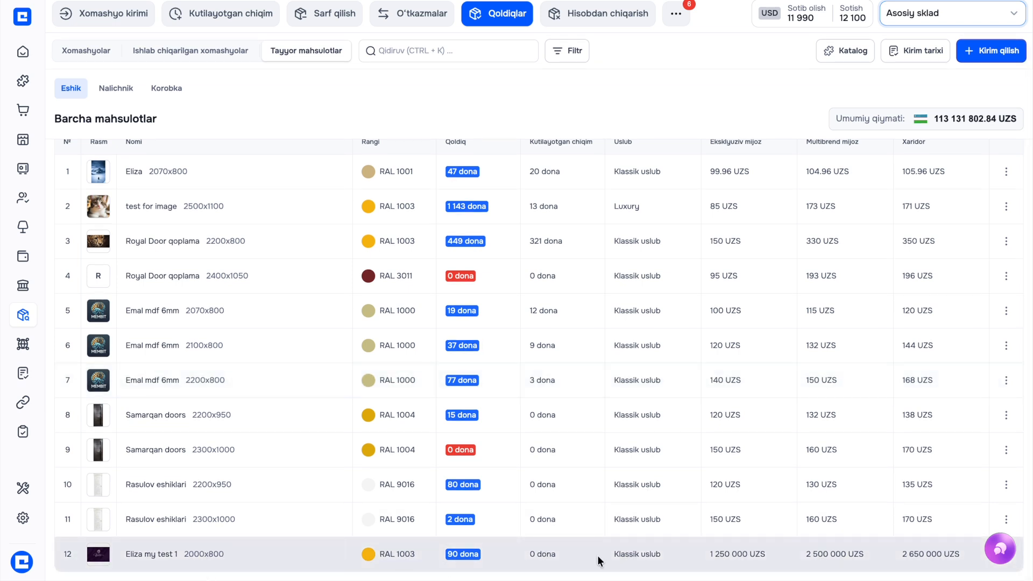
{"action": "left_click_drag", "start_coordinate": [435, 557], "coordinate": [479, 556]}
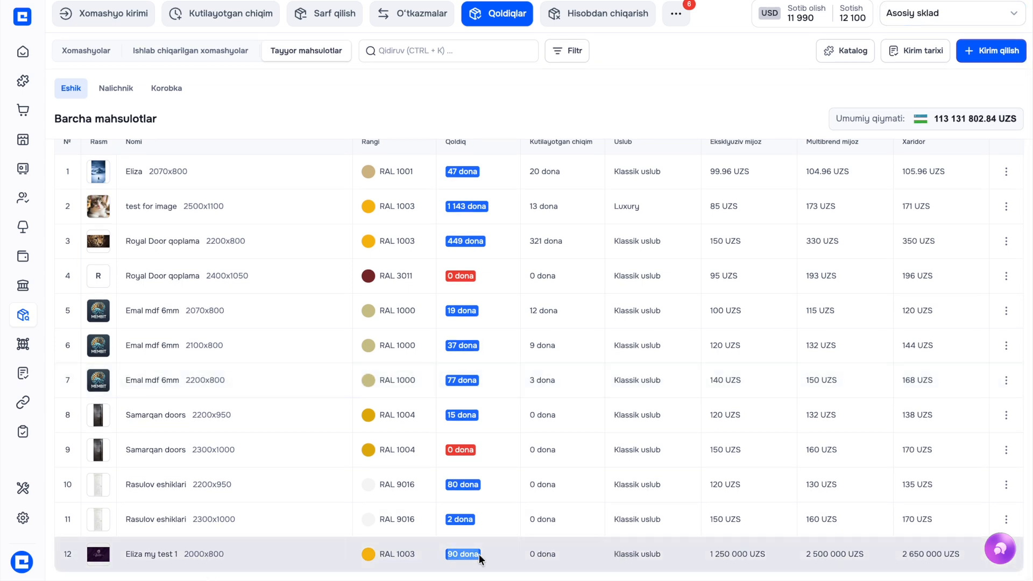
{"action": "left_click", "coordinate": [484, 559]}
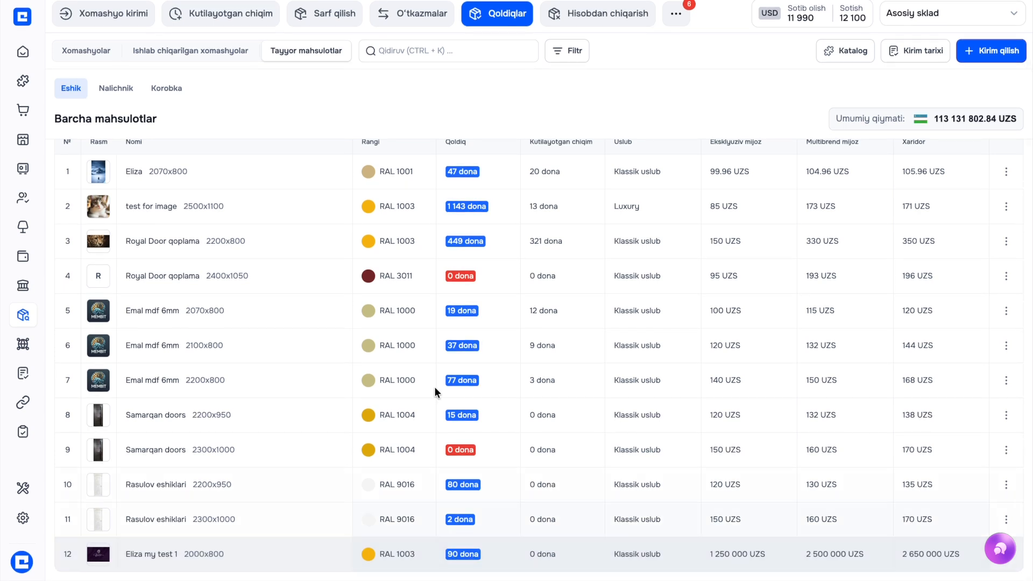
Receive all 5 returned Eliza my test 1 doors from the 13 250 000 UZS returned check into stock
{"action": "left_click", "coordinate": [124, 18]}
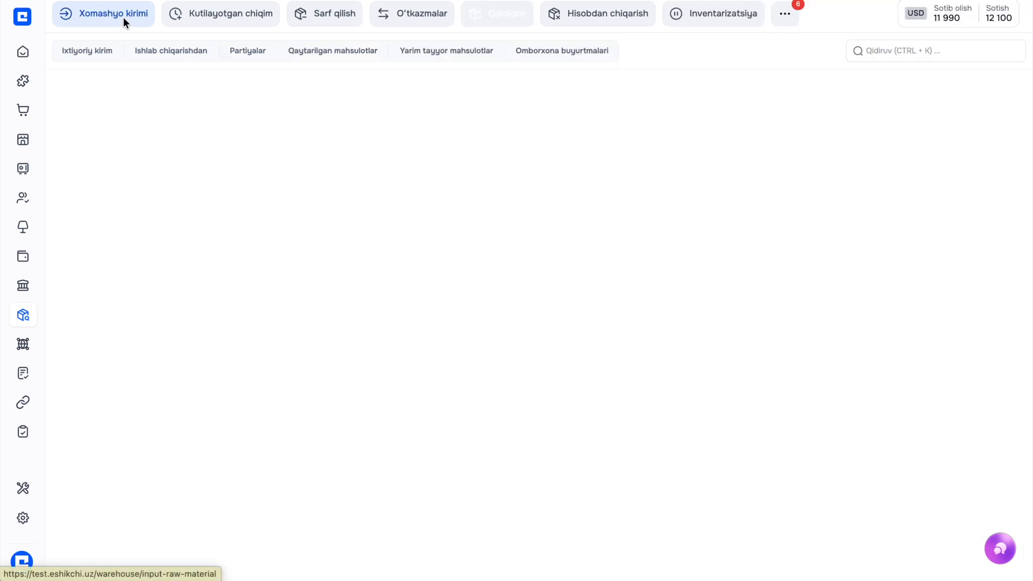
{"action": "left_click", "coordinate": [320, 57]}
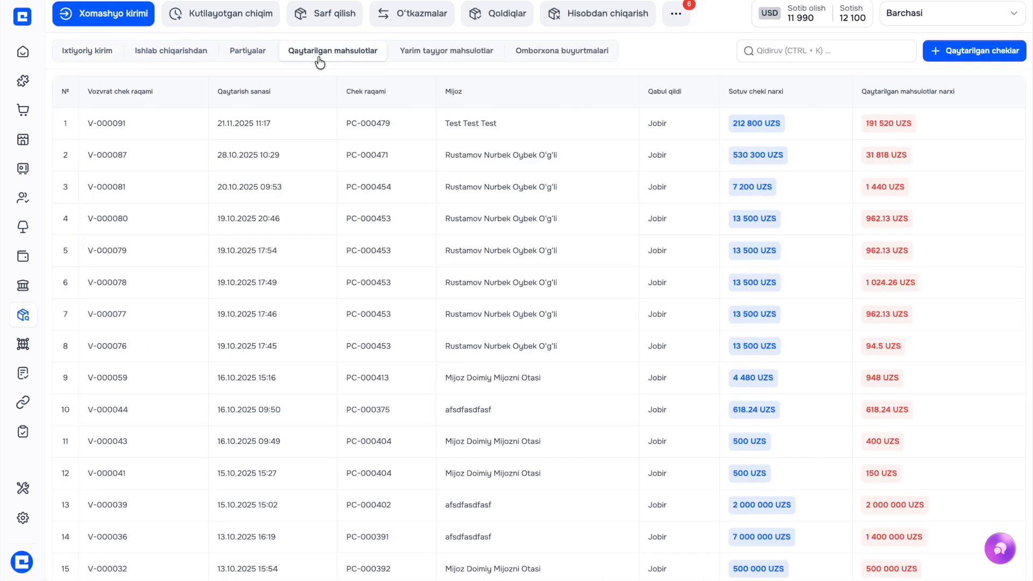
{"action": "left_click", "coordinate": [972, 54]}
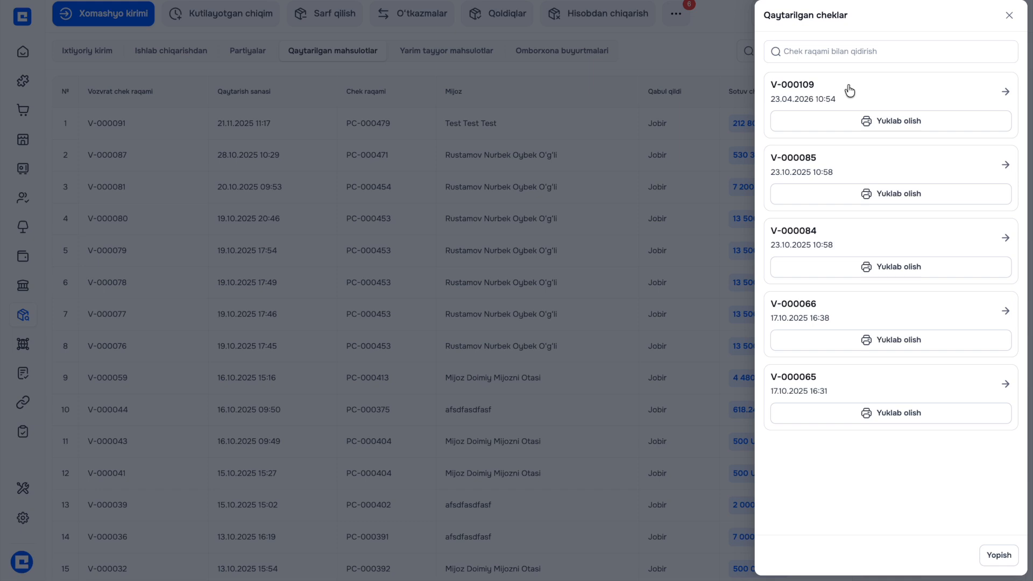
{"action": "left_click", "coordinate": [846, 89]}
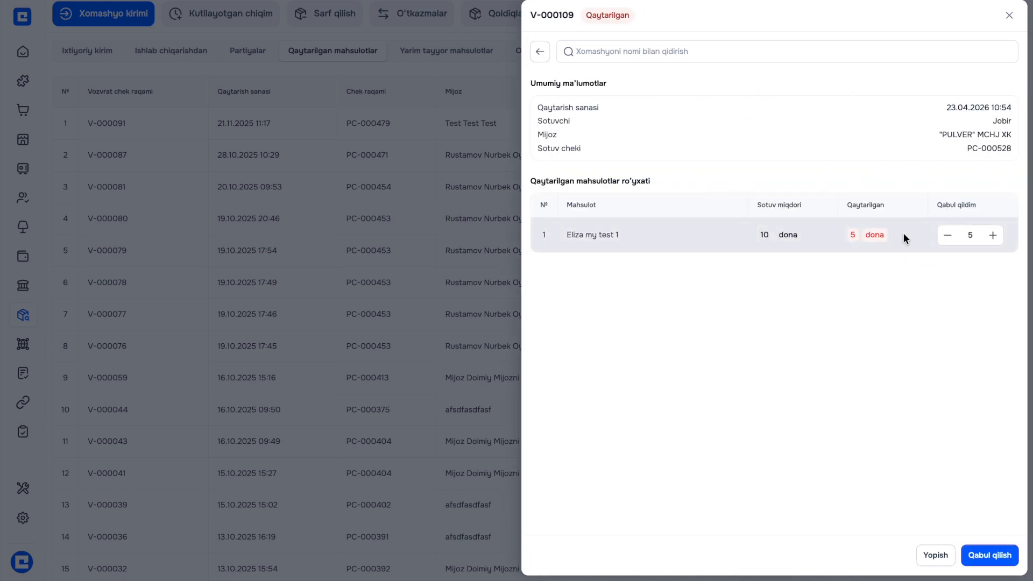
{"action": "left_click", "coordinate": [947, 237]}
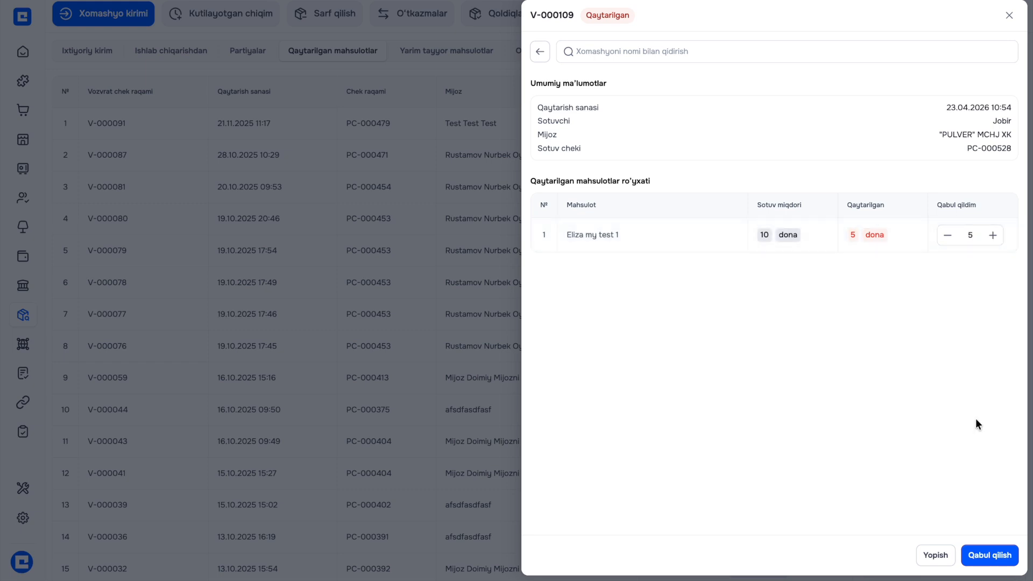
{"action": "left_click", "coordinate": [991, 557]}
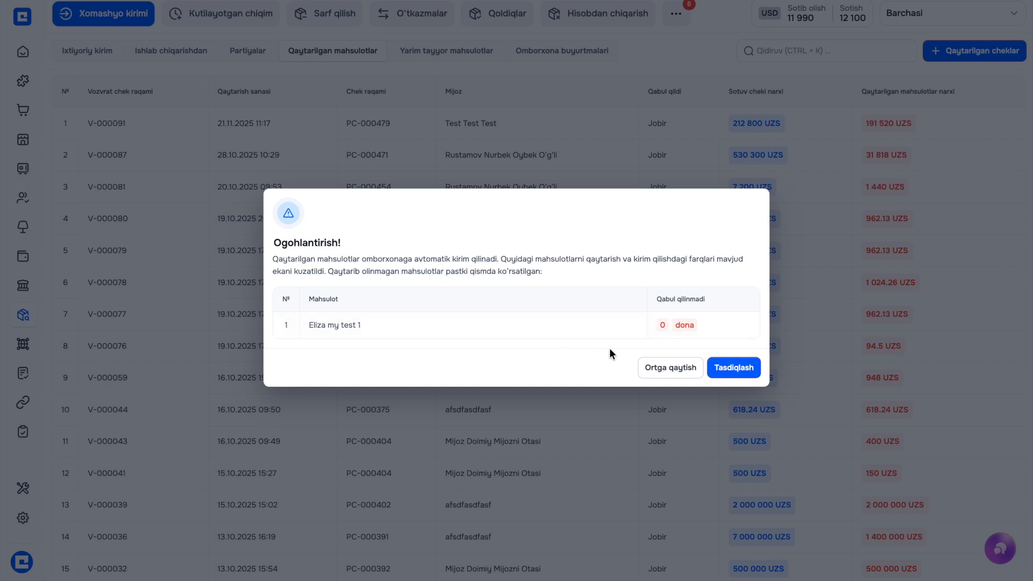
{"action": "left_click", "coordinate": [727, 369]}
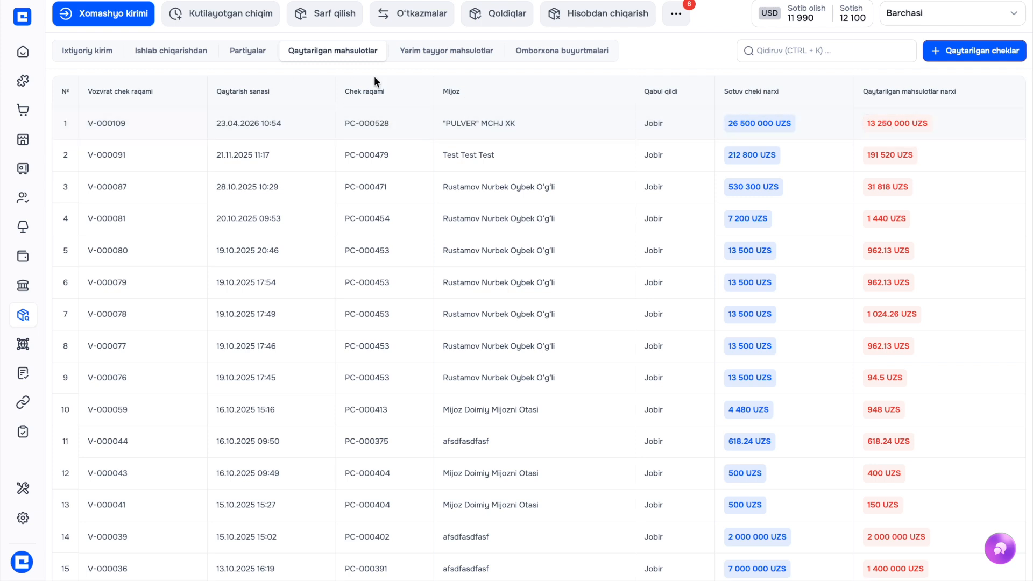
{"action": "left_click", "coordinate": [512, 17]}
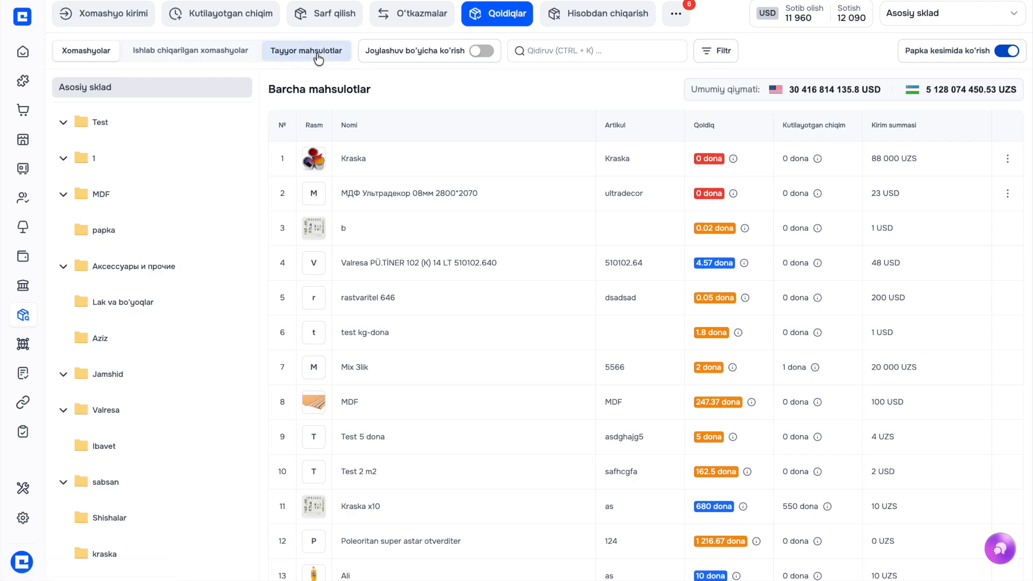
Verify Eliza my test 1 finished stock in Asosiy sklad now reads 95 dona
{"action": "left_click", "coordinate": [308, 53]}
{"action": "scroll", "coordinate": [475, 428], "scroll_direction": "down", "scroll_amount": 1}
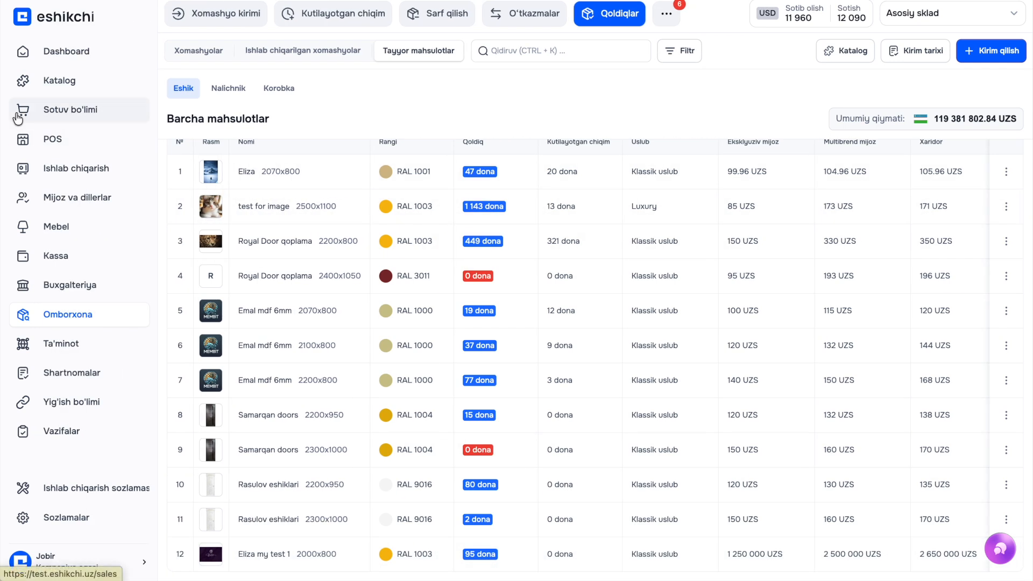
{"action": "left_click", "coordinate": [21, 138]}
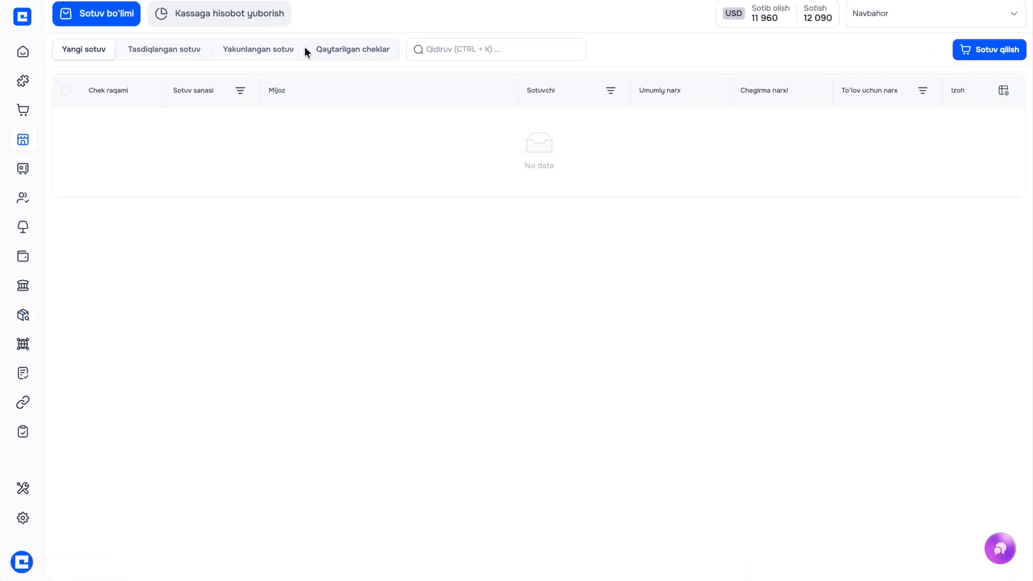
Inspect the returned check's details and action menu under returned checks
{"action": "left_click", "coordinate": [325, 50]}
{"action": "left_click", "coordinate": [432, 135]}
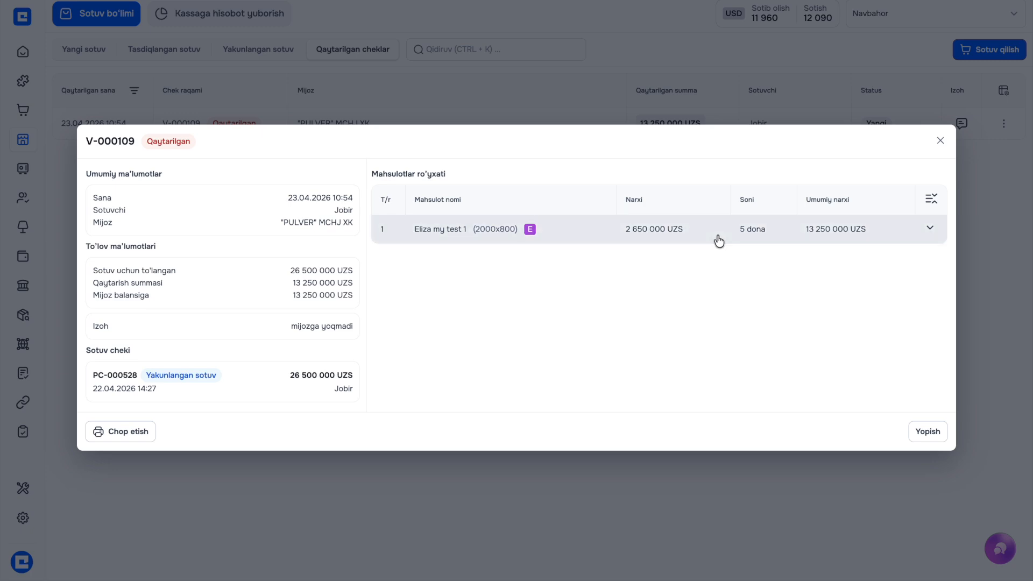
{"action": "left_click", "coordinate": [703, 93]}
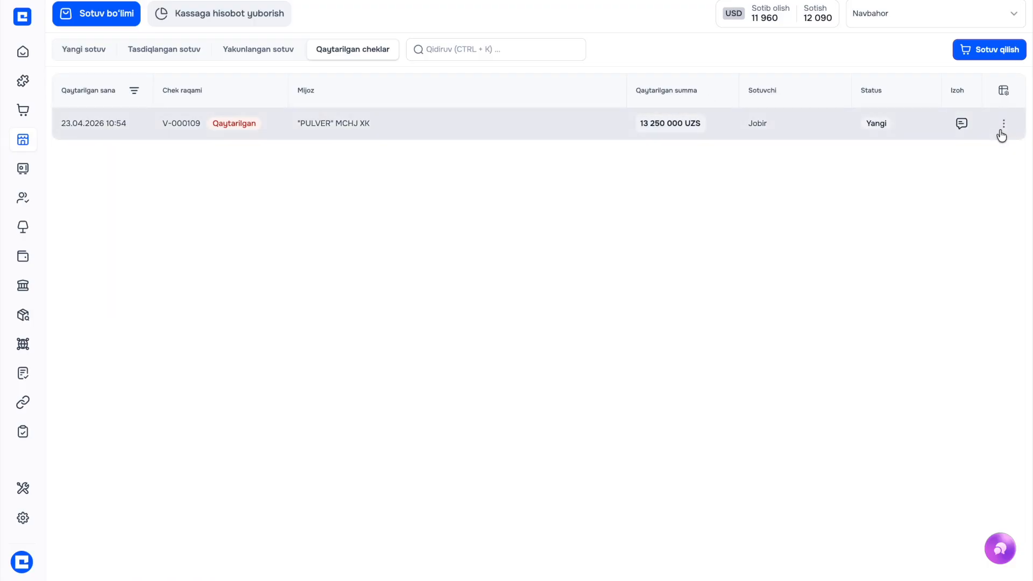
{"action": "left_click", "coordinate": [1000, 135]}
{"action": "left_click", "coordinate": [979, 130]}
{"action": "left_click", "coordinate": [1003, 125]}
{"action": "left_click", "coordinate": [889, 148]}
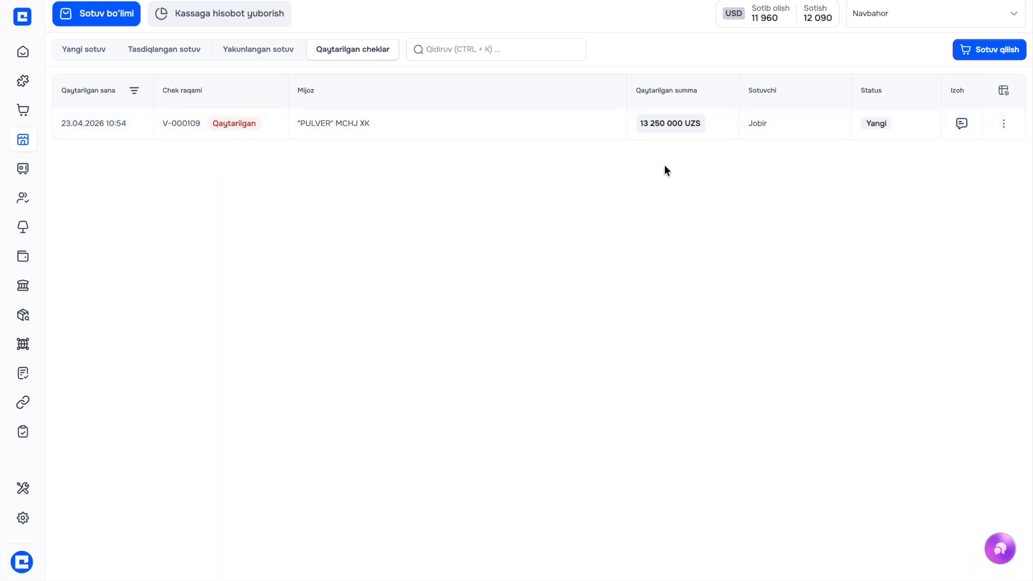
Review the completed sale's Eliza my test 1 line items: 26 500 000 UZS paid, 0 debt
{"action": "left_click", "coordinate": [266, 54]}
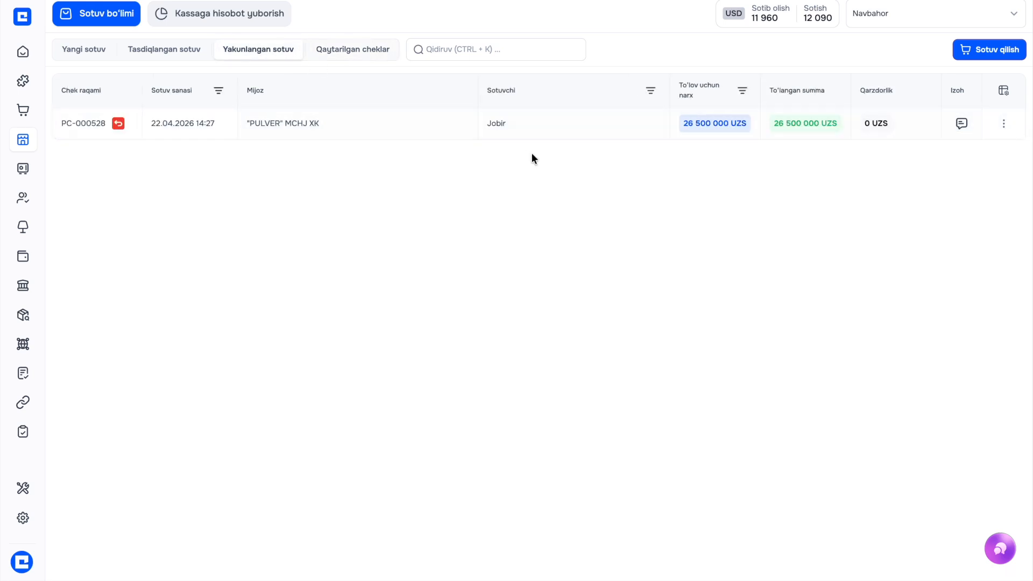
{"action": "left_click", "coordinate": [630, 124]}
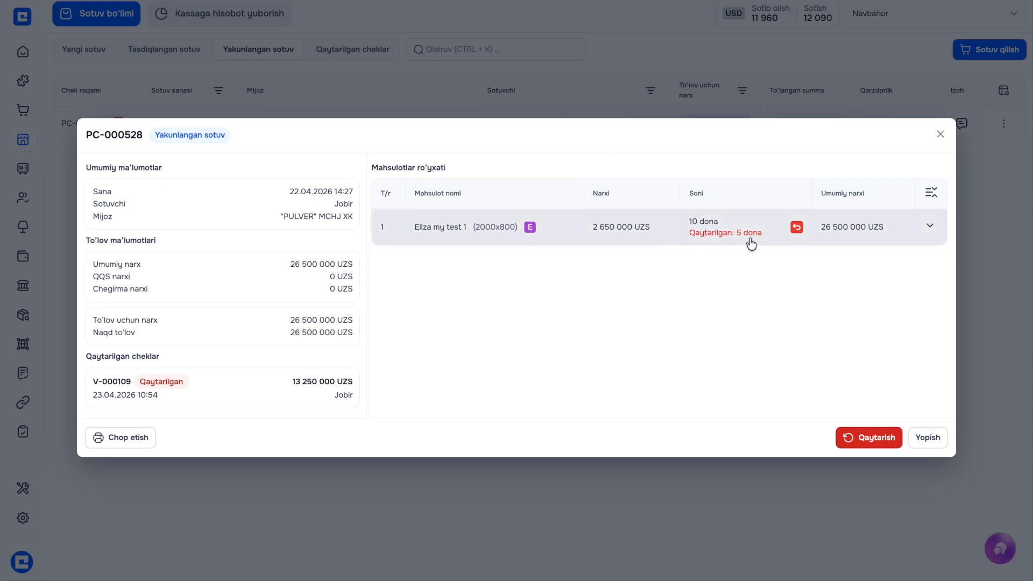
{"action": "left_click", "coordinate": [929, 228]}
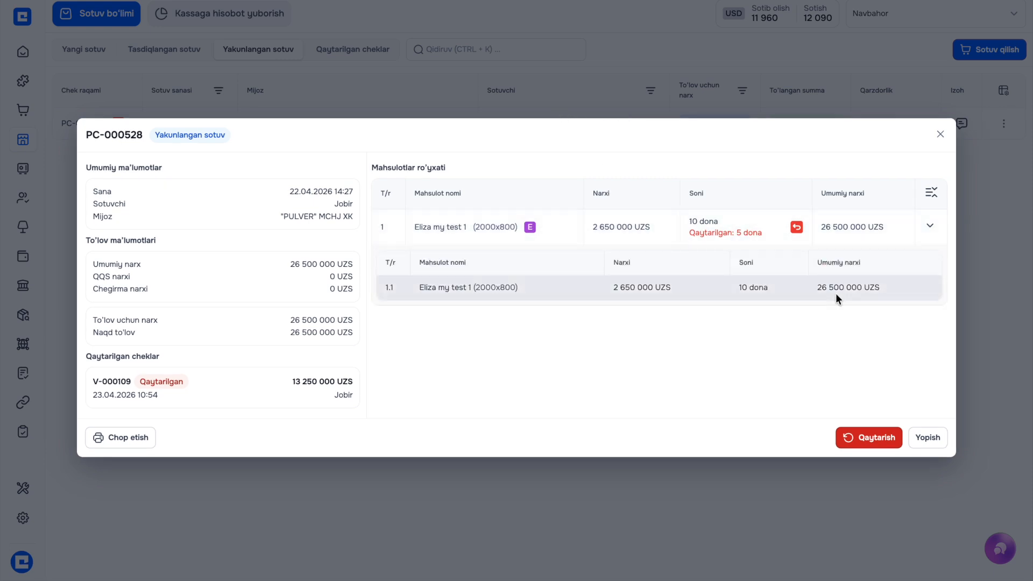
{"action": "left_click", "coordinate": [924, 227]}
{"action": "left_click", "coordinate": [586, 92]}
Open the returning customer's card and start a payout from its 13 250 000 UZS balance
{"action": "mouse_move", "coordinate": [21, 139]}
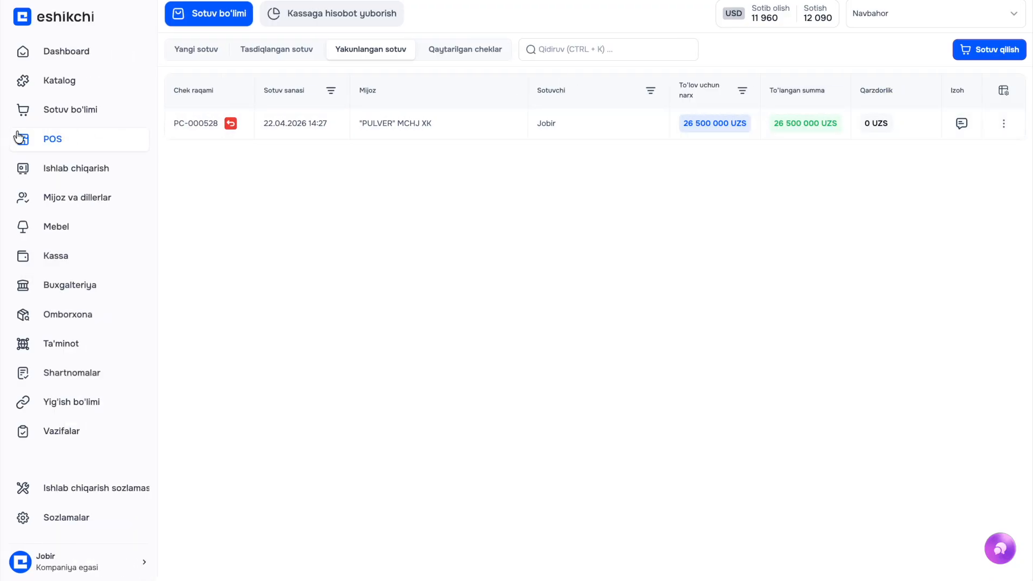
{"action": "left_click", "coordinate": [66, 198]}
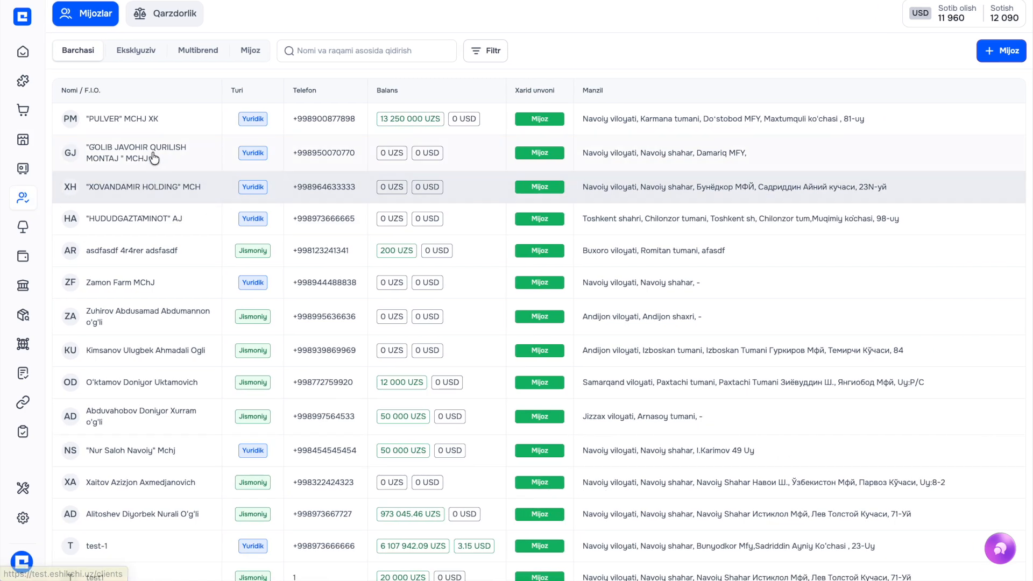
{"action": "left_click", "coordinate": [149, 121]}
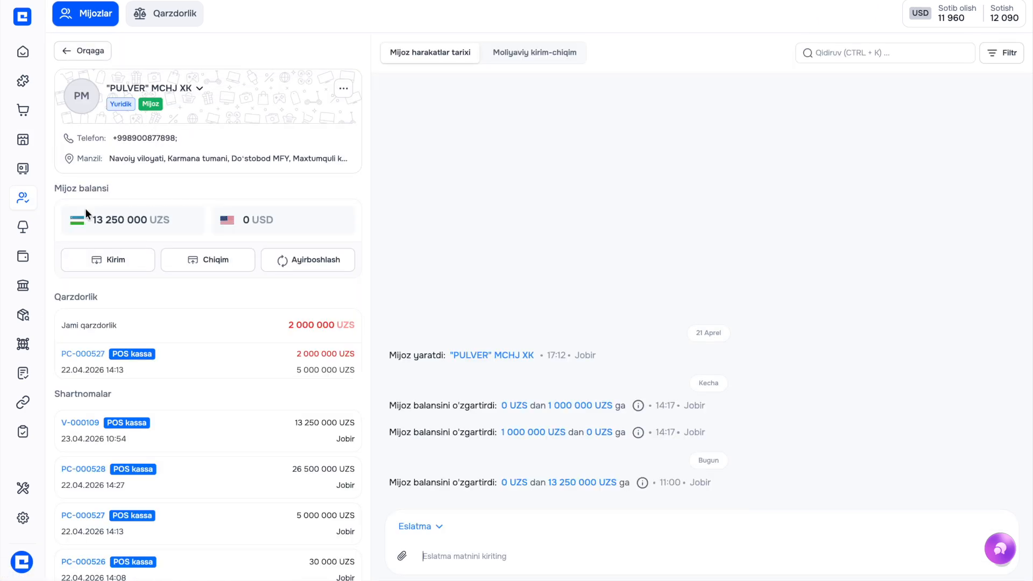
{"action": "left_click_drag", "start_coordinate": [63, 216], "coordinate": [166, 216]}
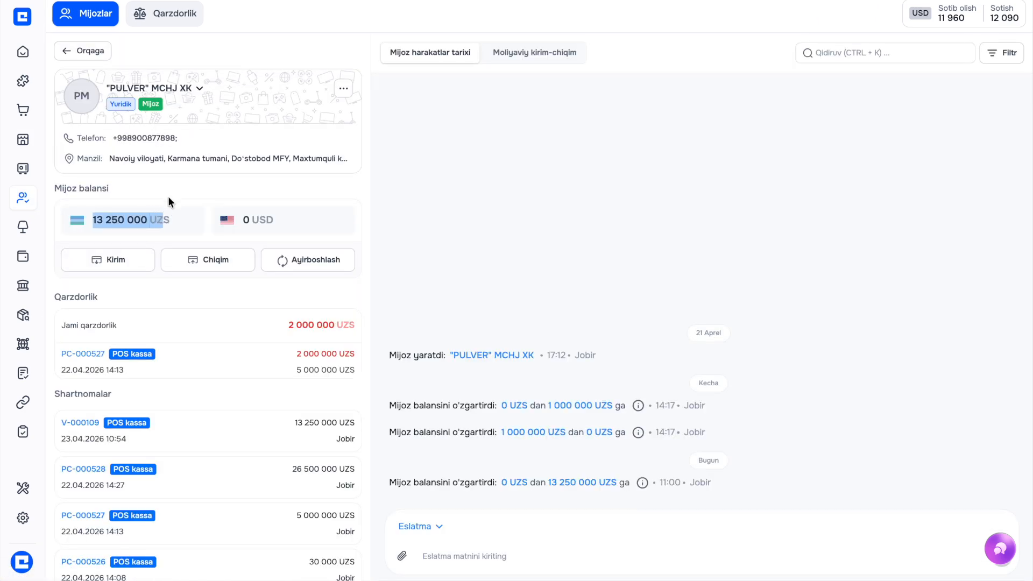
{"action": "left_click", "coordinate": [169, 193]}
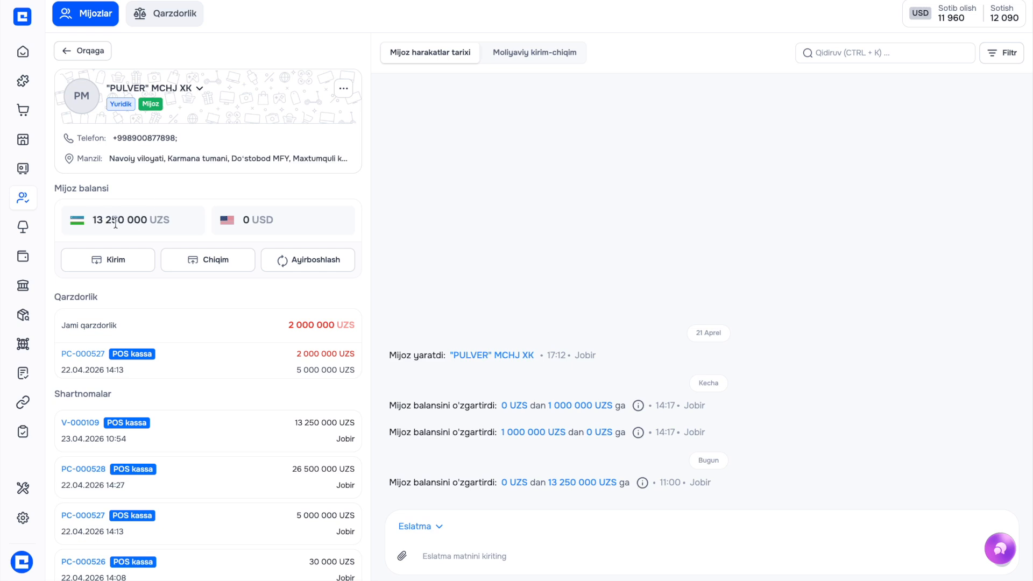
{"action": "scroll", "coordinate": [182, 294], "scroll_direction": "down", "scroll_amount": 1}
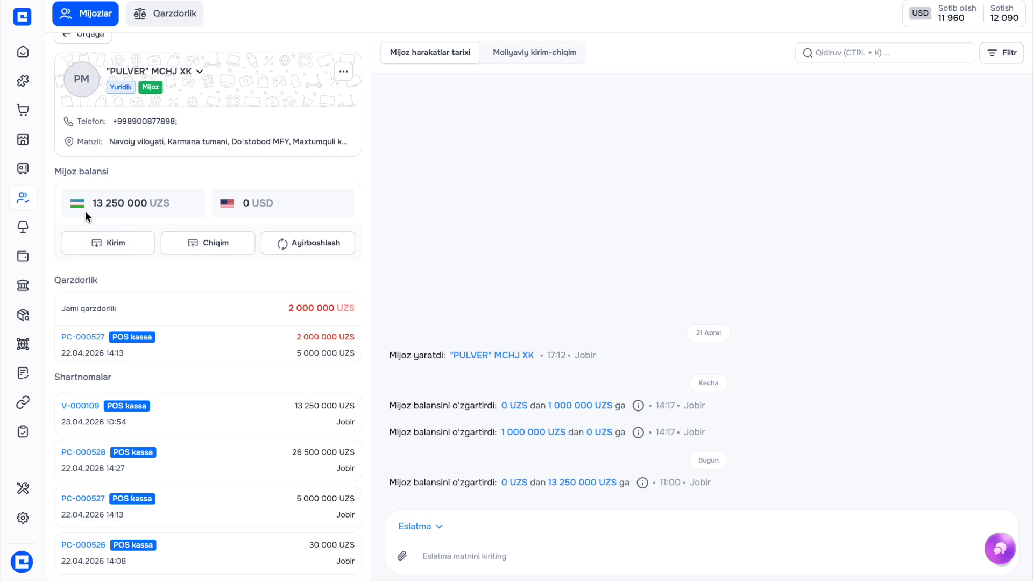
{"action": "left_click", "coordinate": [208, 245]}
Save a 13 250 000 UZS cash payout from Hamkor bank, no commission, noted 'qaytarilgaan eshiklar uchun'
{"action": "type", "text": "13 250 000"}
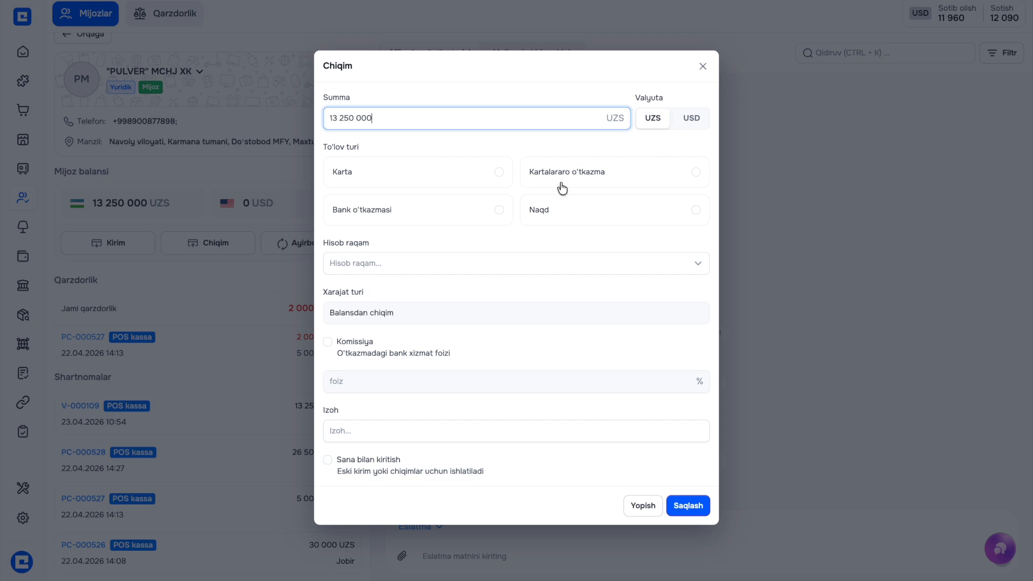
{"action": "left_click", "coordinate": [569, 220]}
{"action": "left_click", "coordinate": [522, 263]}
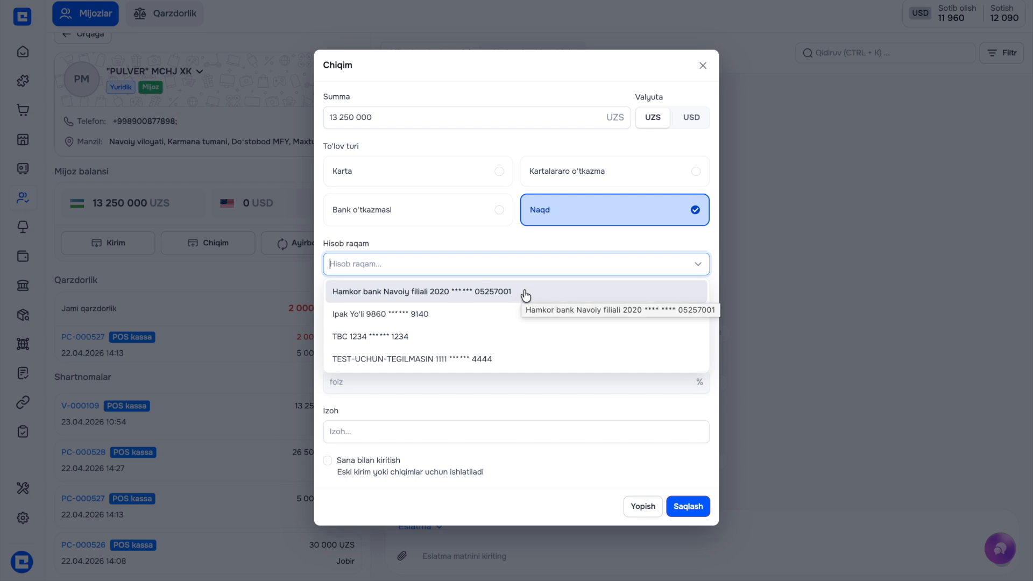
{"action": "left_click", "coordinate": [524, 293]}
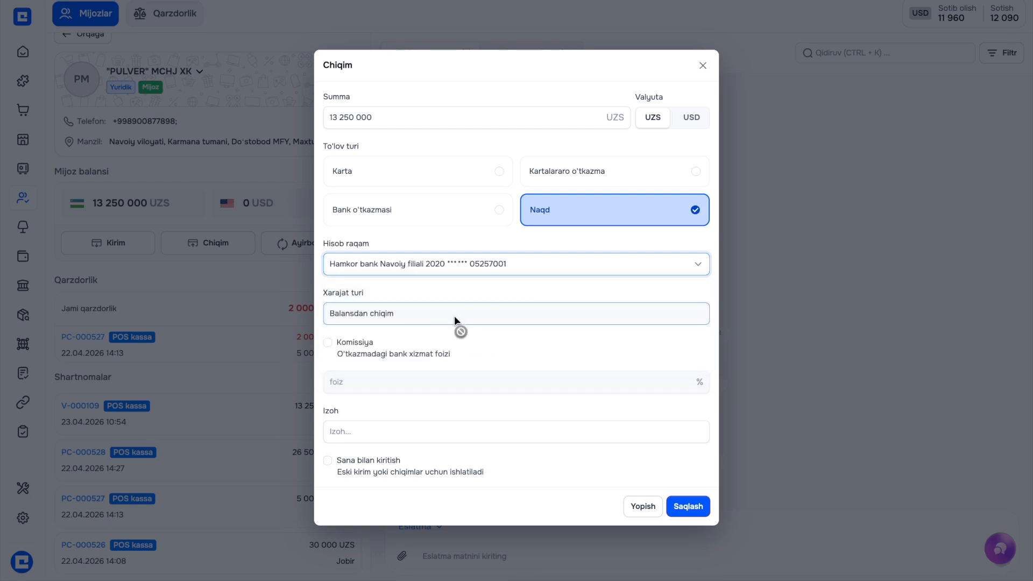
{"action": "left_click", "coordinate": [327, 343]}
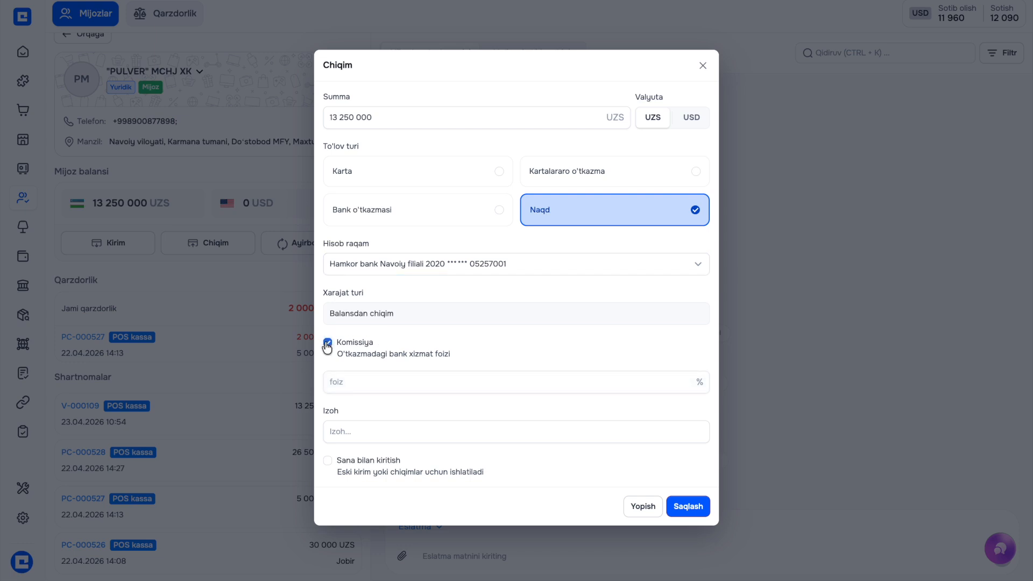
{"action": "left_click", "coordinate": [327, 344]}
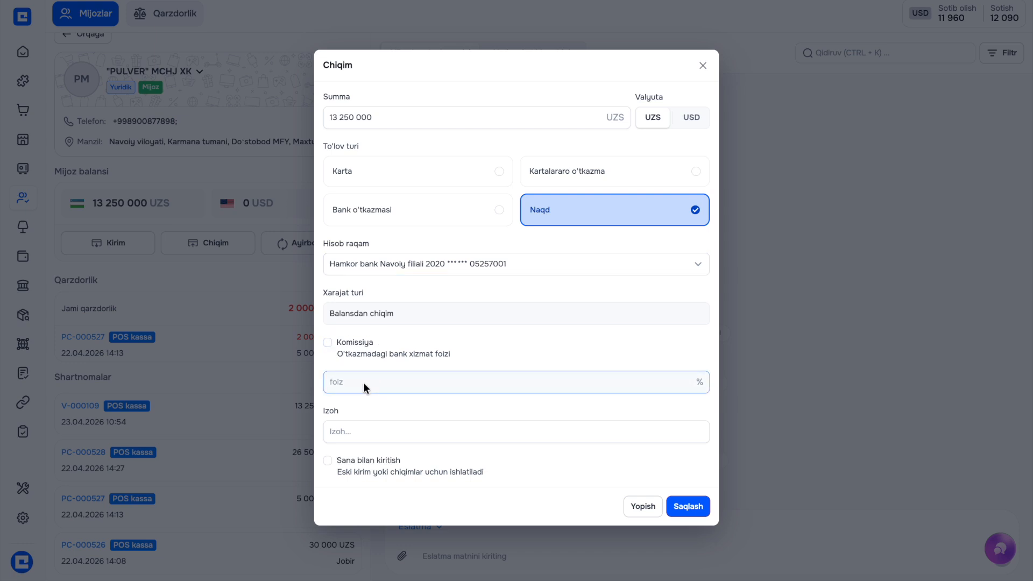
{"action": "left_click", "coordinate": [371, 432]}
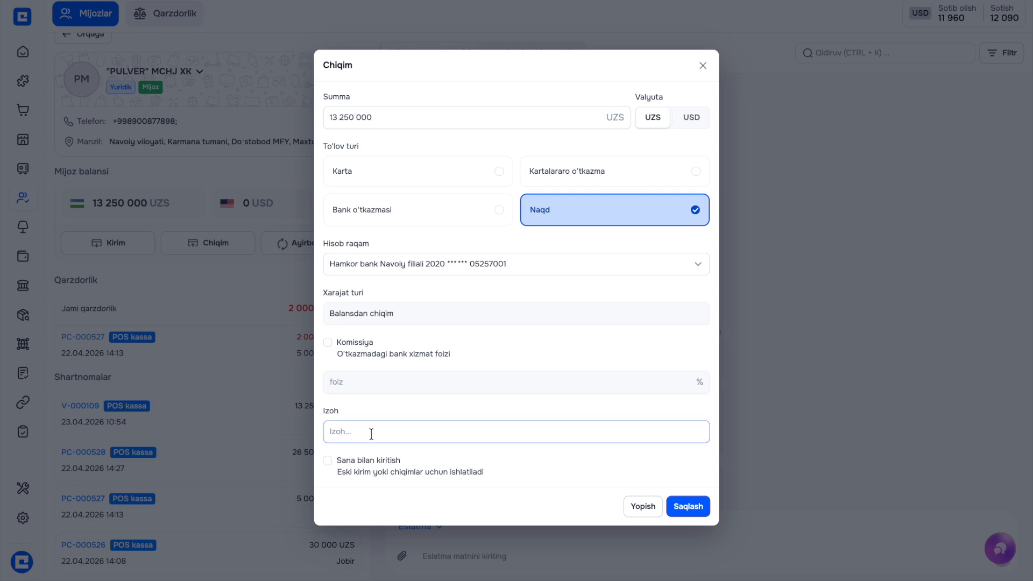
{"action": "type", "text": "q"}
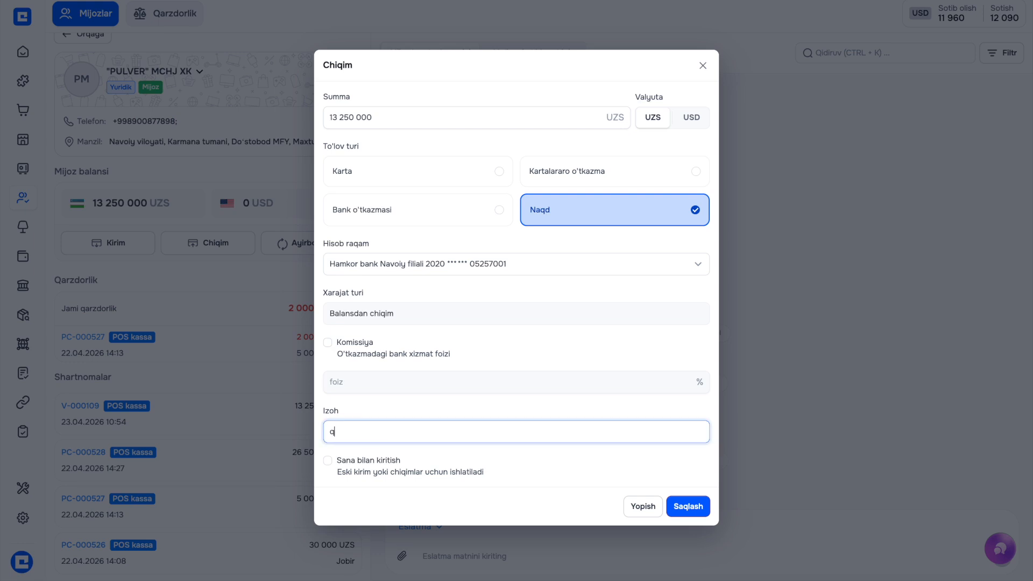
{"action": "type", "text": "aytarilgaan eshiklar uchun"}
{"action": "left_click", "coordinate": [684, 509]}
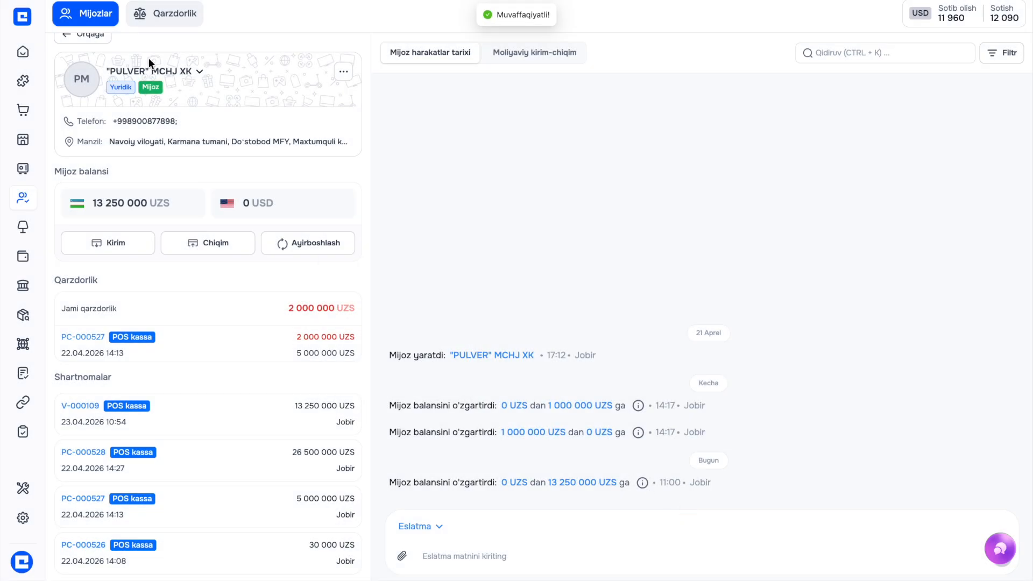
Approve the 13 250 000 UZS payout, bringing the customer's balance to 0 UZS, and return to clients
{"action": "left_click", "coordinate": [531, 56]}
{"action": "left_click", "coordinate": [996, 162]}
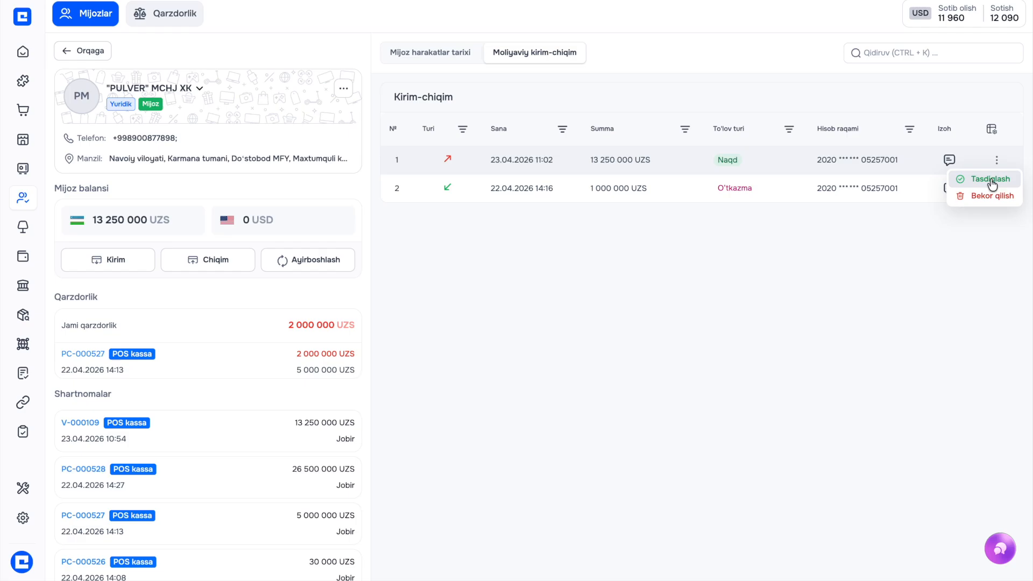
{"action": "left_click", "coordinate": [992, 179]}
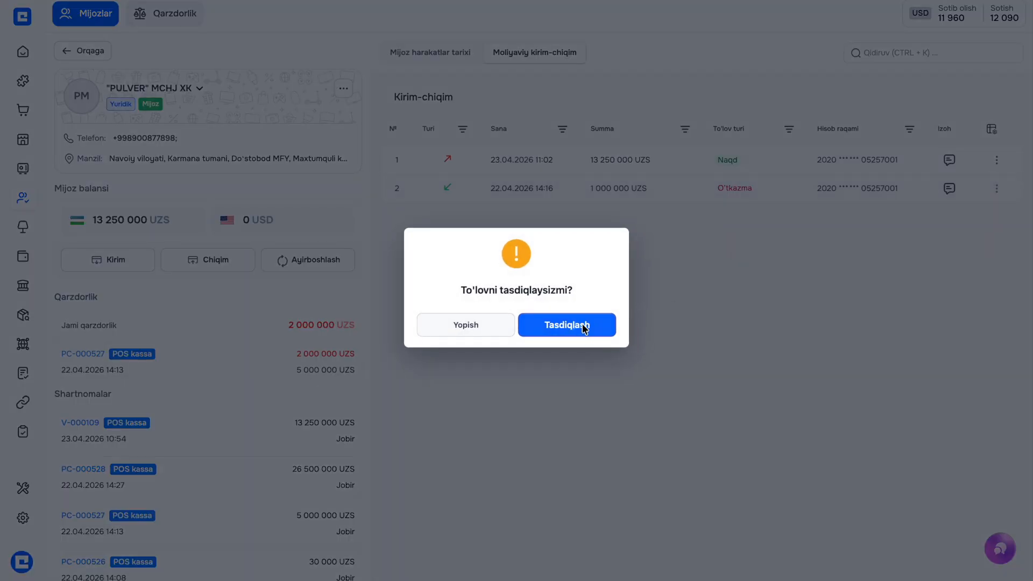
{"action": "left_click", "coordinate": [586, 325]}
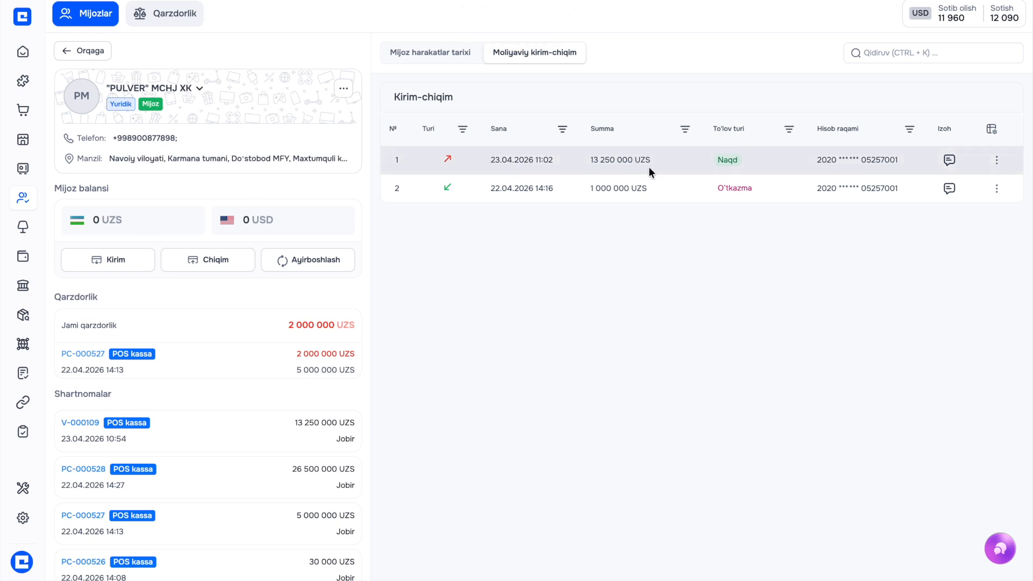
{"action": "left_click", "coordinate": [66, 52]}
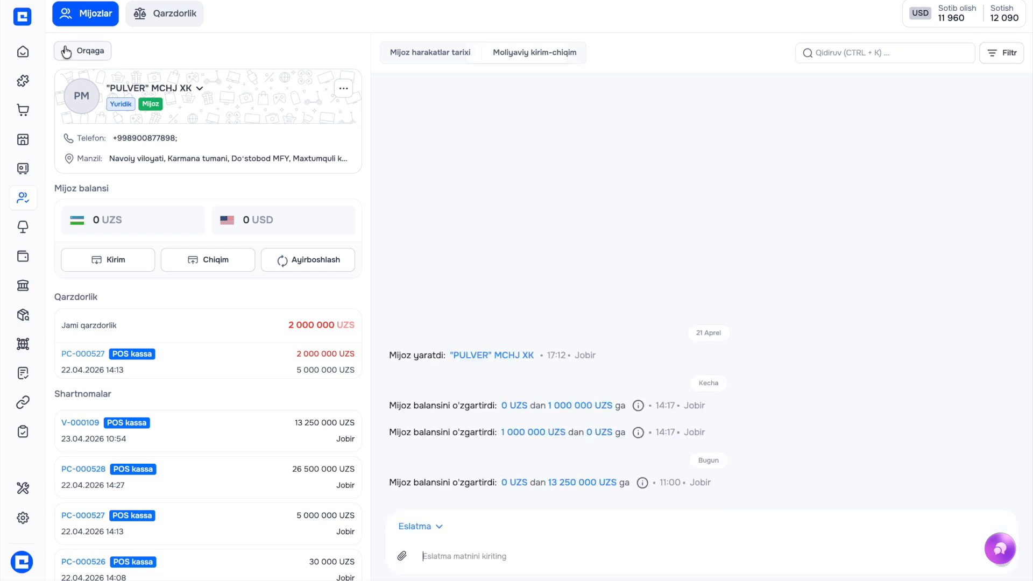
{"action": "left_click", "coordinate": [66, 52]}
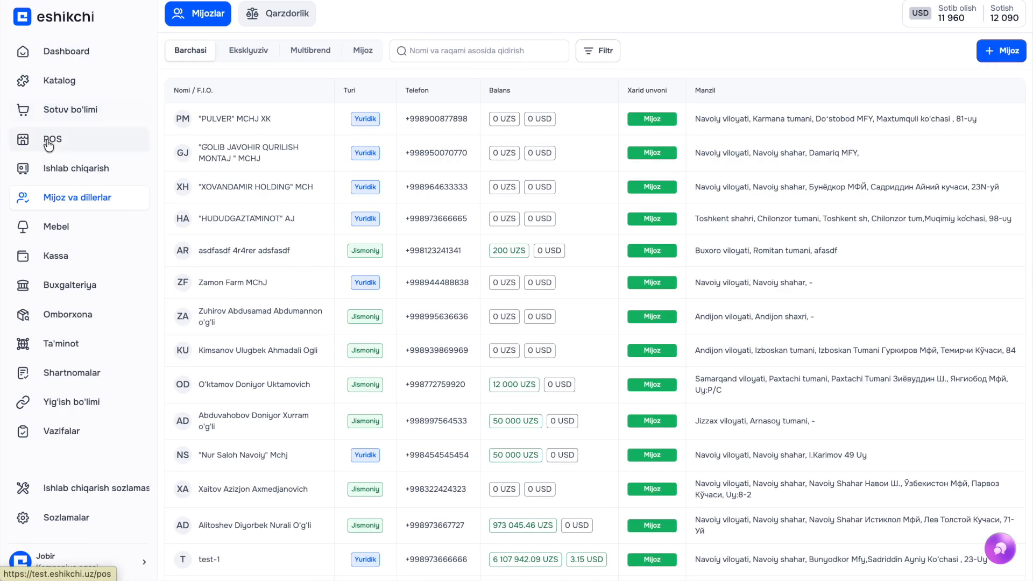
{"action": "left_click", "coordinate": [48, 143]}
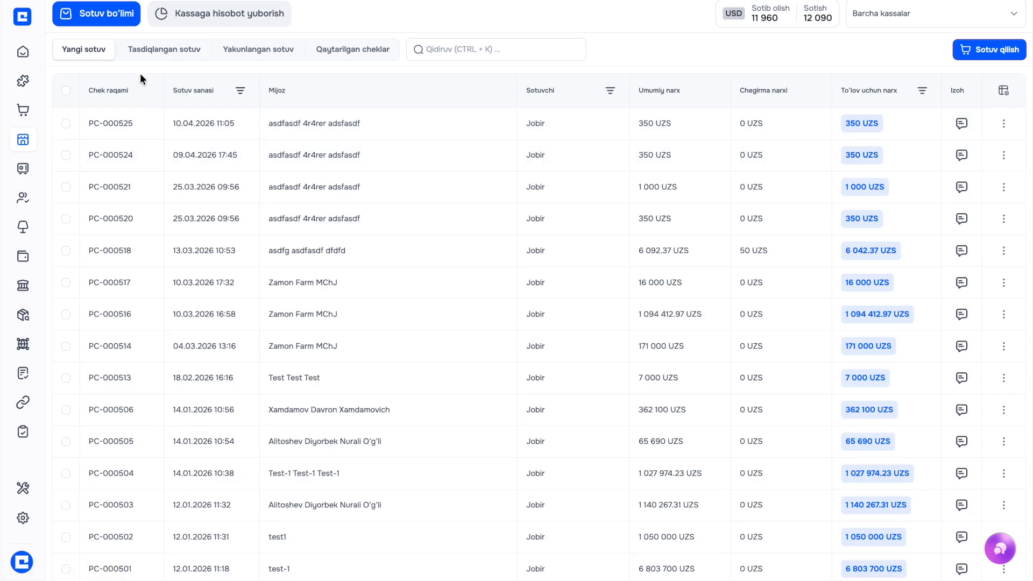
{"action": "left_click", "coordinate": [161, 54]}
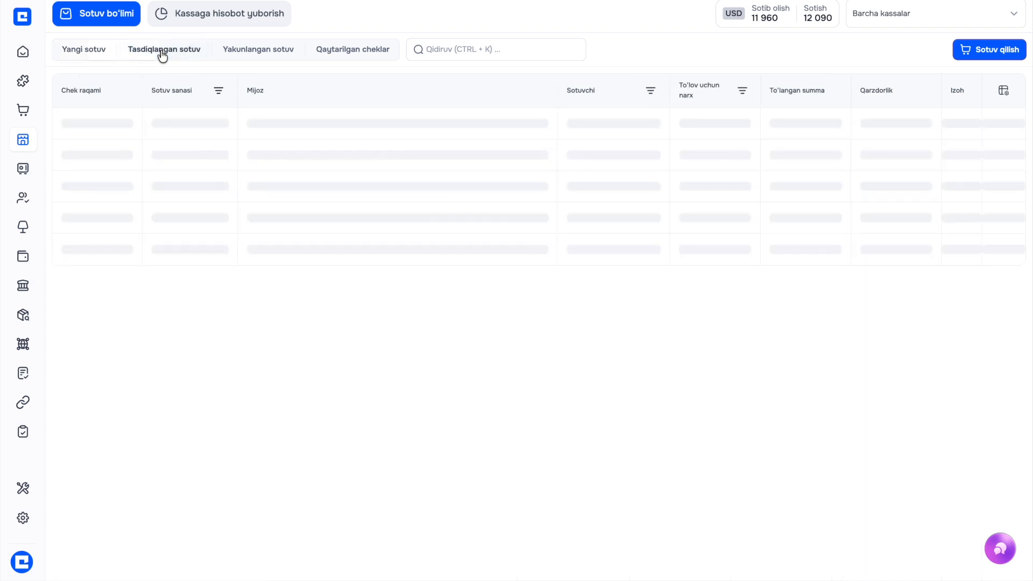
{"action": "left_click", "coordinate": [227, 58]}
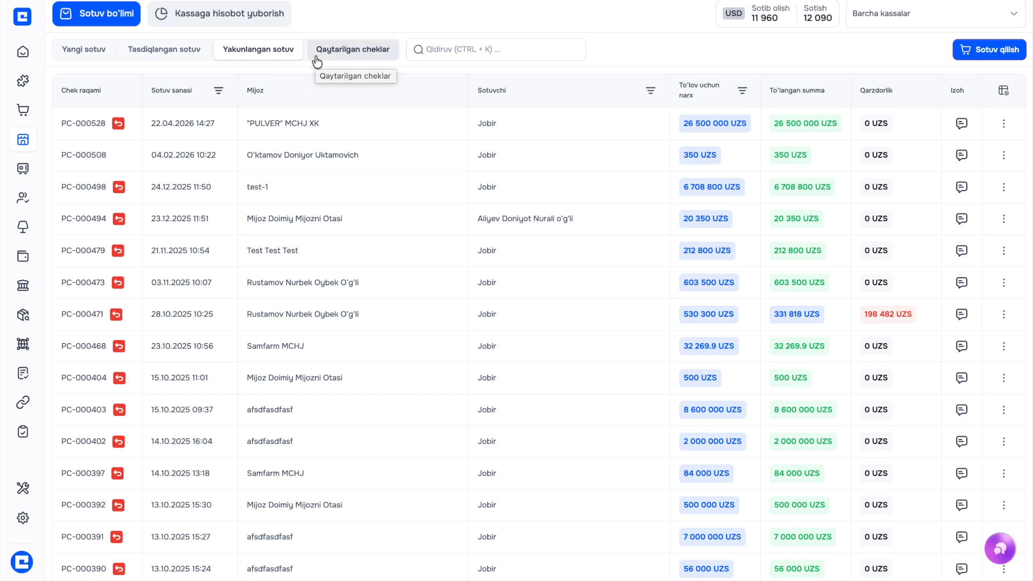
{"action": "left_click", "coordinate": [318, 61]}
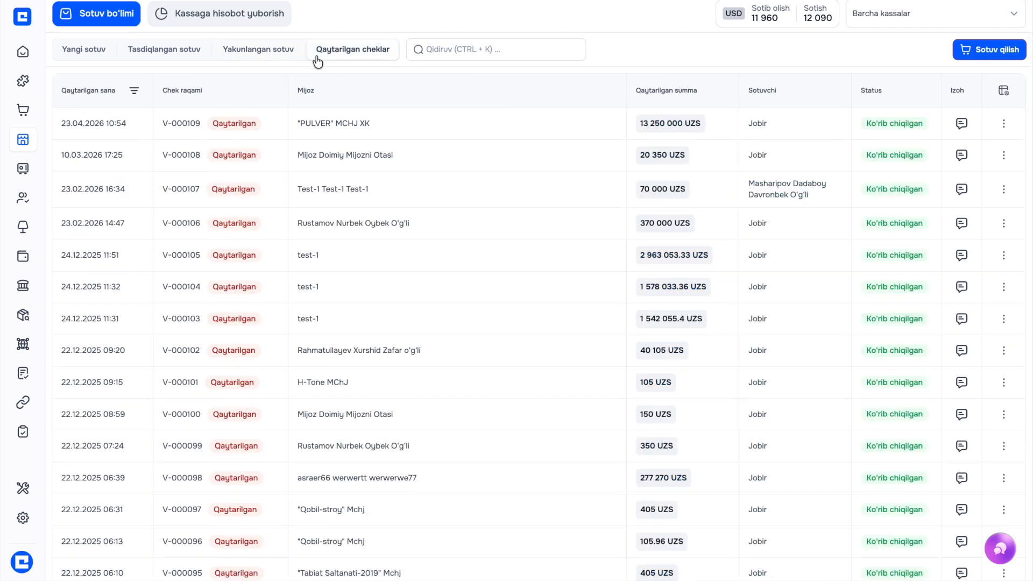